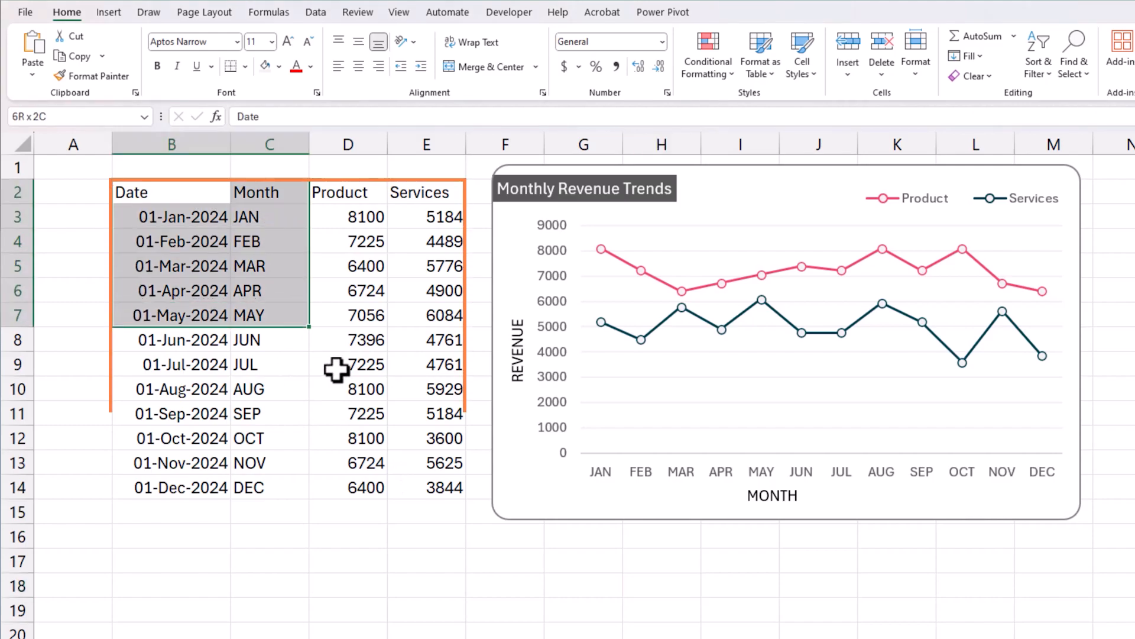
{"action": "left_click", "coordinate": [770, 175]}
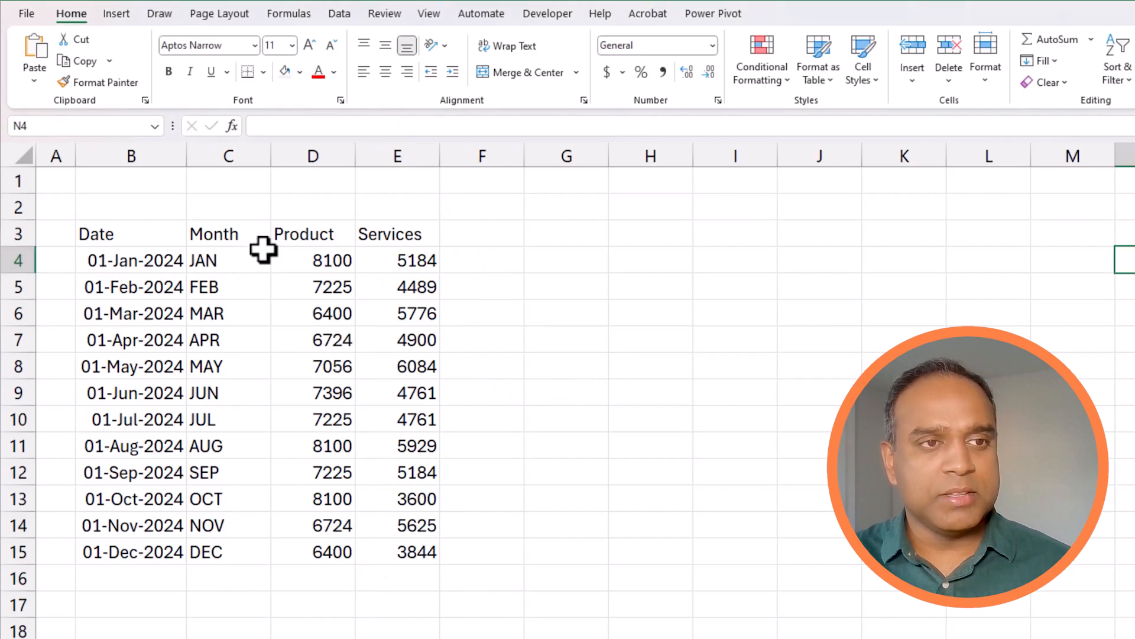
{"action": "left_click_drag", "start_coordinate": [246, 236], "coordinate": [377, 547]}
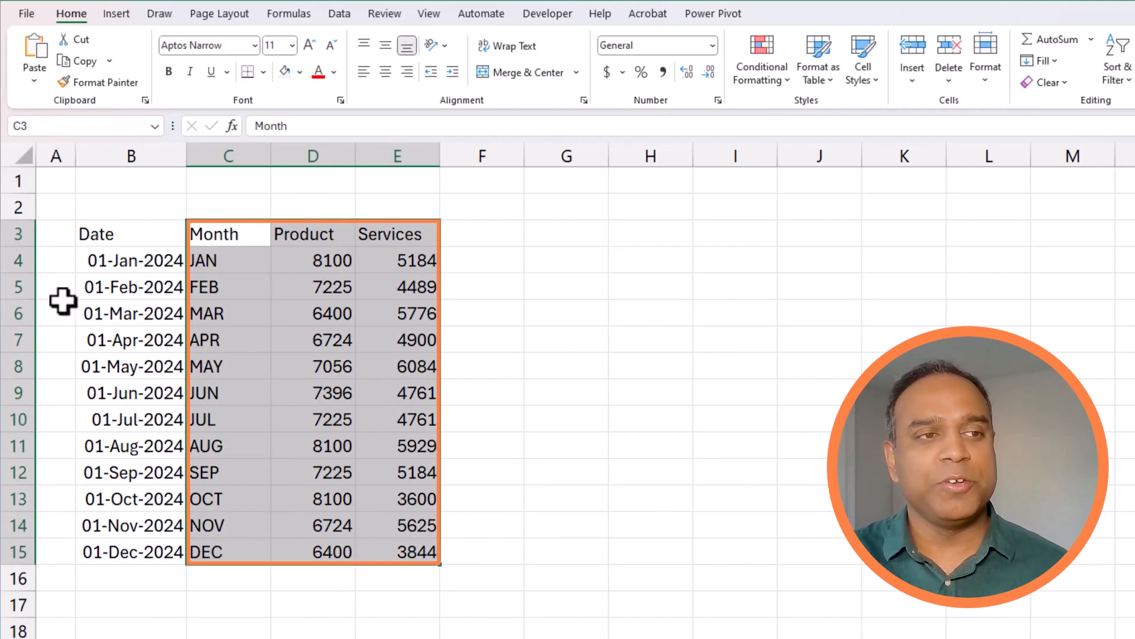
{"action": "left_click_drag", "start_coordinate": [246, 232], "coordinate": [422, 547]}
Insert a blank line chart with markers from empty cell G4 and move it up beside the data table
{"action": "left_click", "coordinate": [567, 260]}
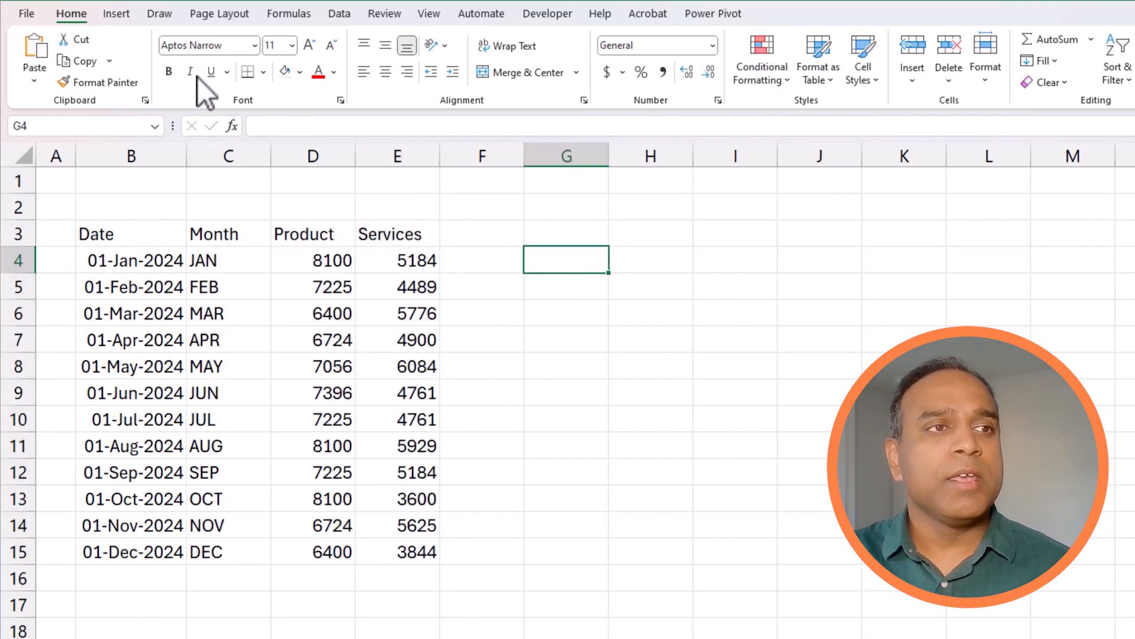
{"action": "left_click", "coordinate": [116, 13]}
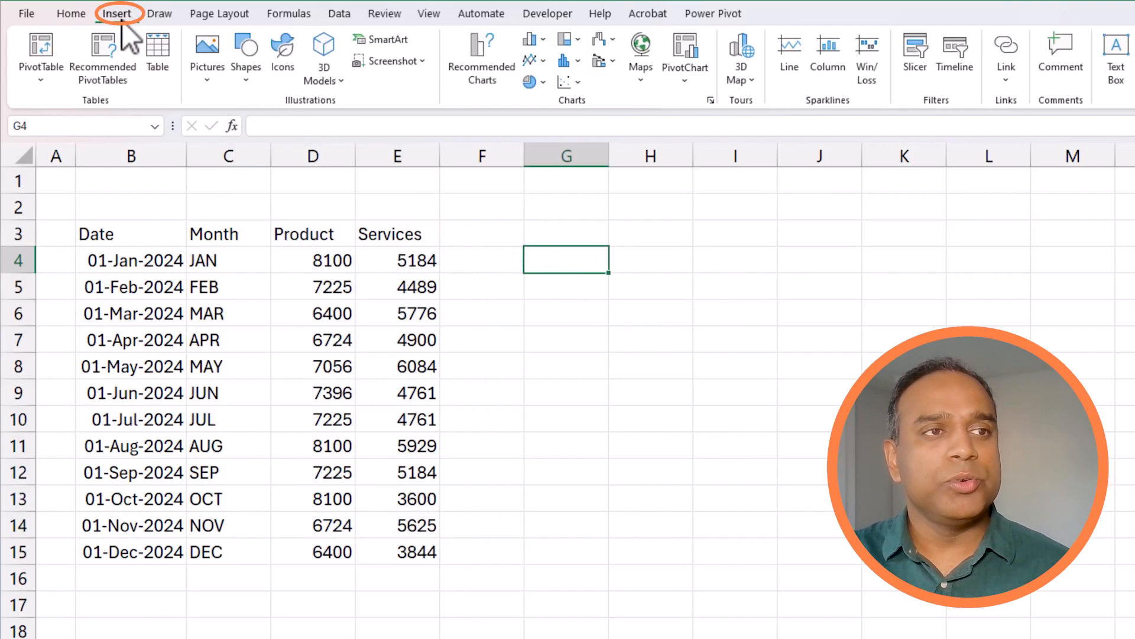
{"action": "left_click", "coordinate": [535, 60]}
{"action": "left_click", "coordinate": [686, 115]}
{"action": "left_click_drag", "start_coordinate": [763, 308], "coordinate": [756, 215]}
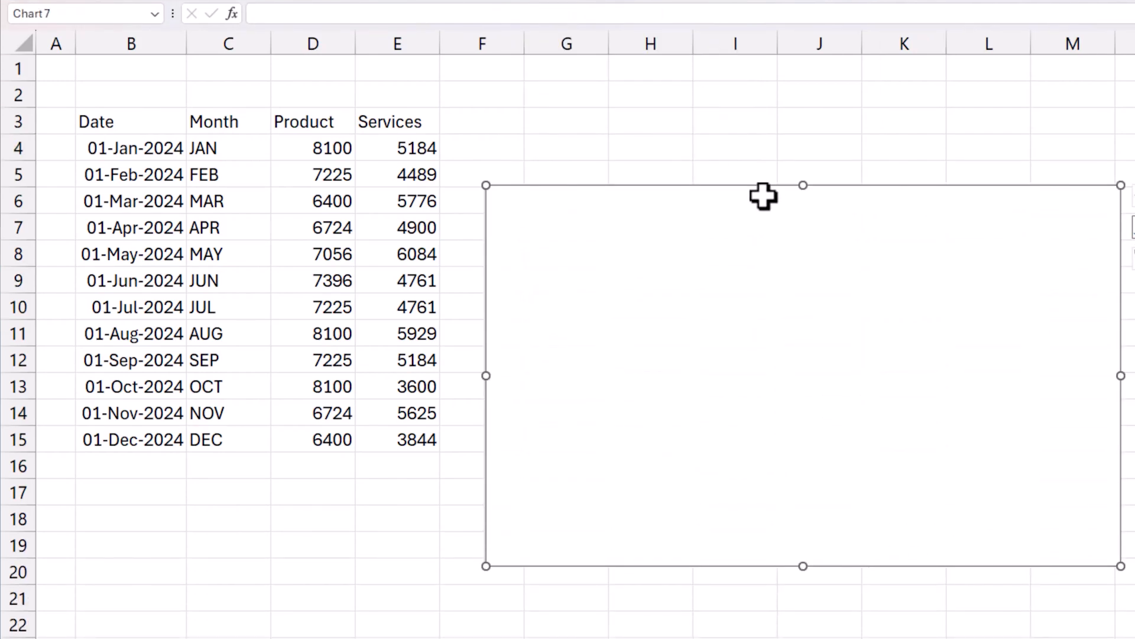
Add a data series to the blank chart, taking its name from D3 and its values from D4:D15
{"action": "right_click", "coordinate": [715, 237]}
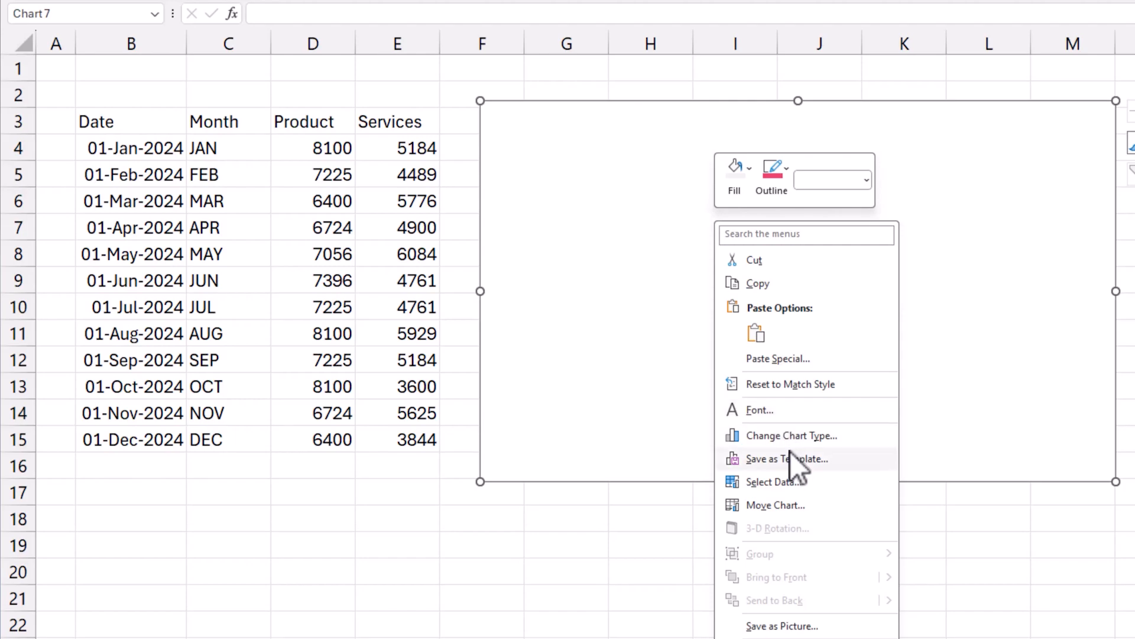
{"action": "left_click", "coordinate": [805, 480]}
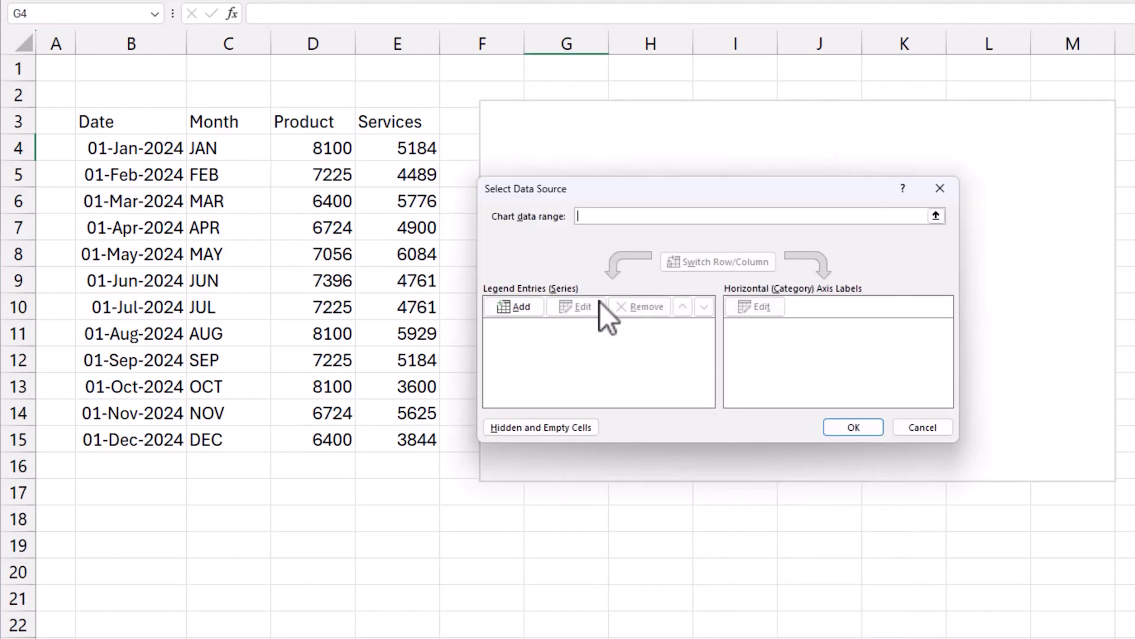
{"action": "left_click", "coordinate": [519, 306]}
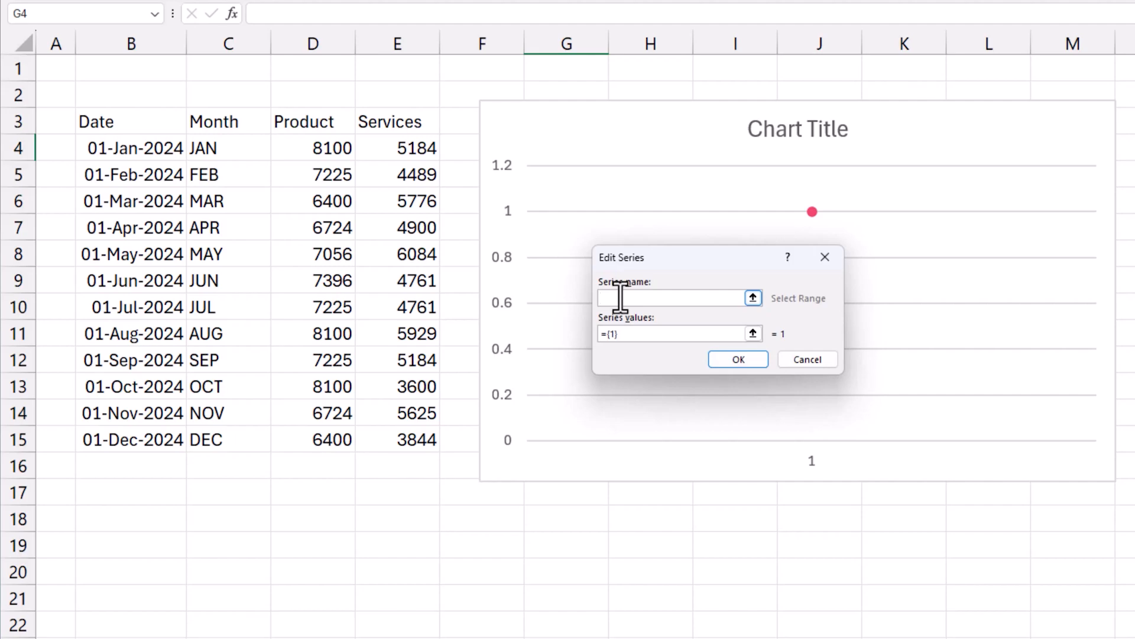
{"action": "left_click", "coordinate": [304, 124]}
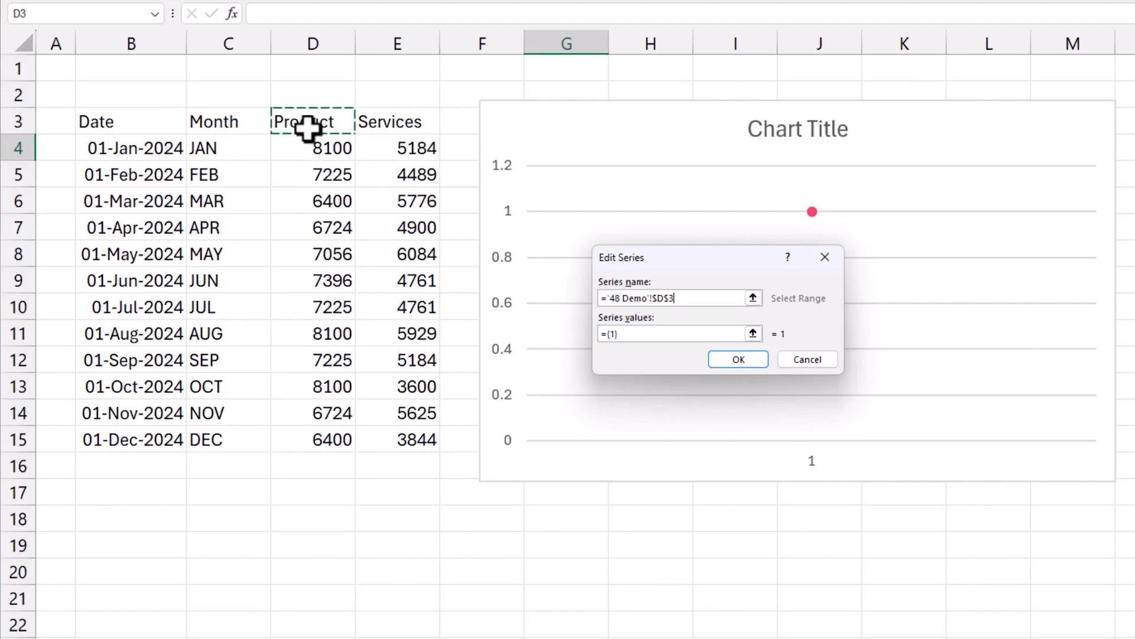
{"action": "left_click_drag", "start_coordinate": [678, 329], "coordinate": [591, 332]}
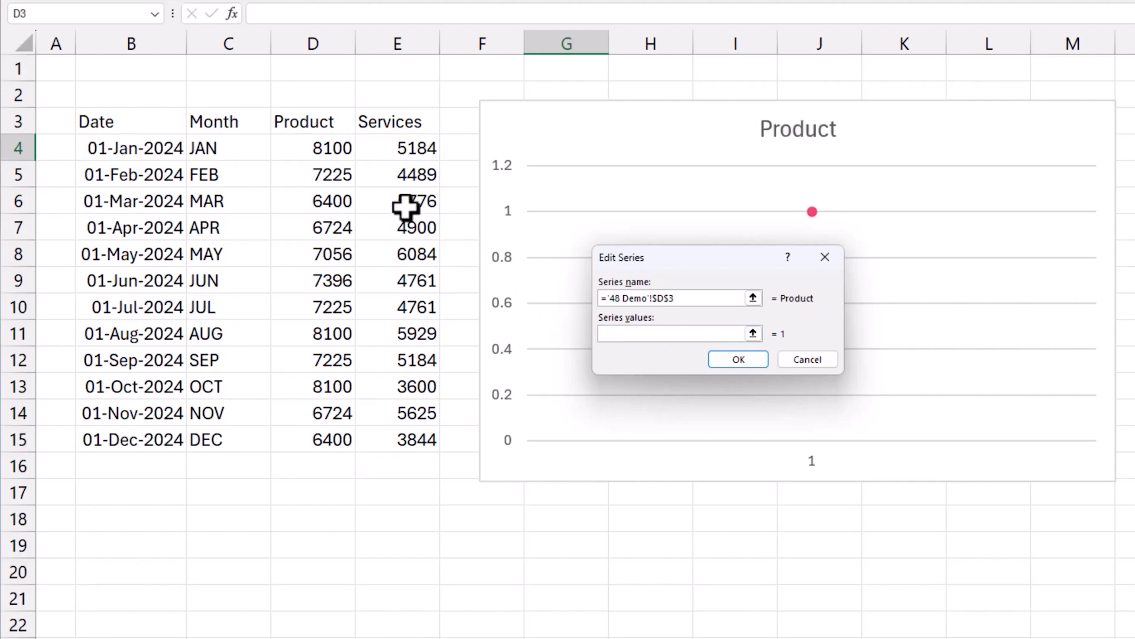
{"action": "left_click_drag", "start_coordinate": [337, 150], "coordinate": [325, 436]}
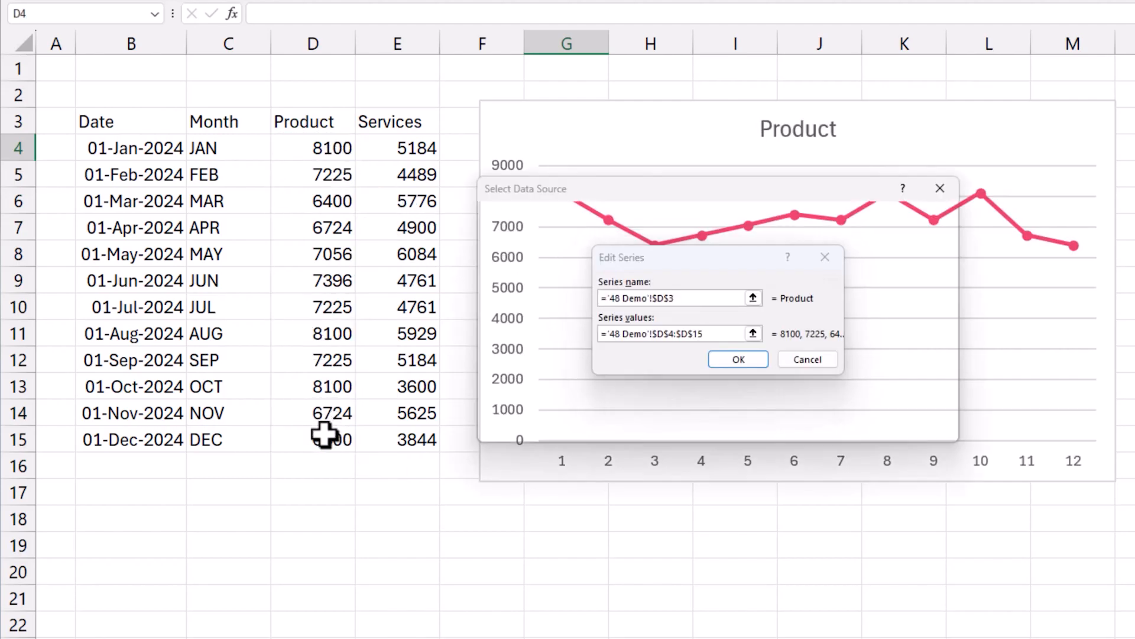
{"action": "key", "text": "Return"}
Set the chart's horizontal axis labels to the month names in C4:C15
{"action": "left_click", "coordinate": [751, 307]}
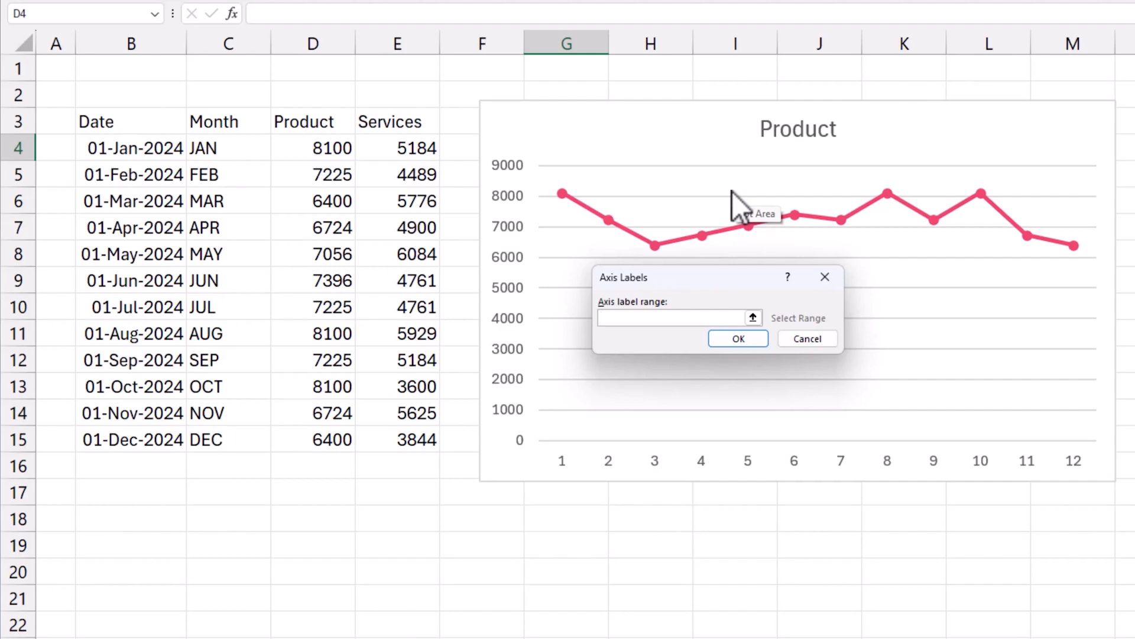
{"action": "left_click_drag", "start_coordinate": [260, 165], "coordinate": [261, 433]}
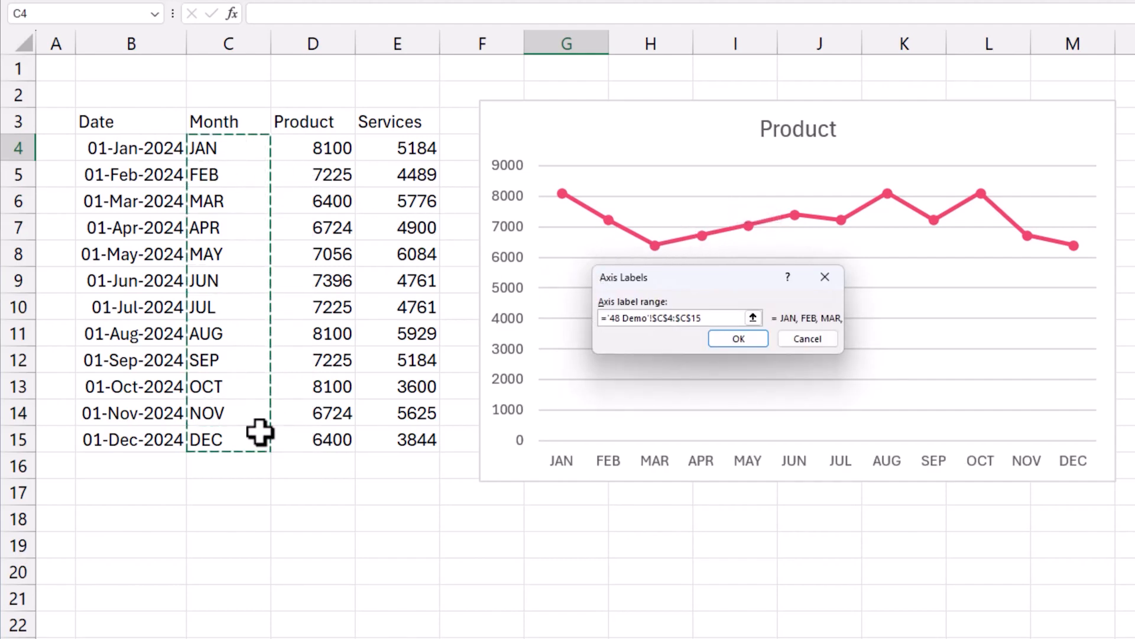
{"action": "key", "text": "Return"}
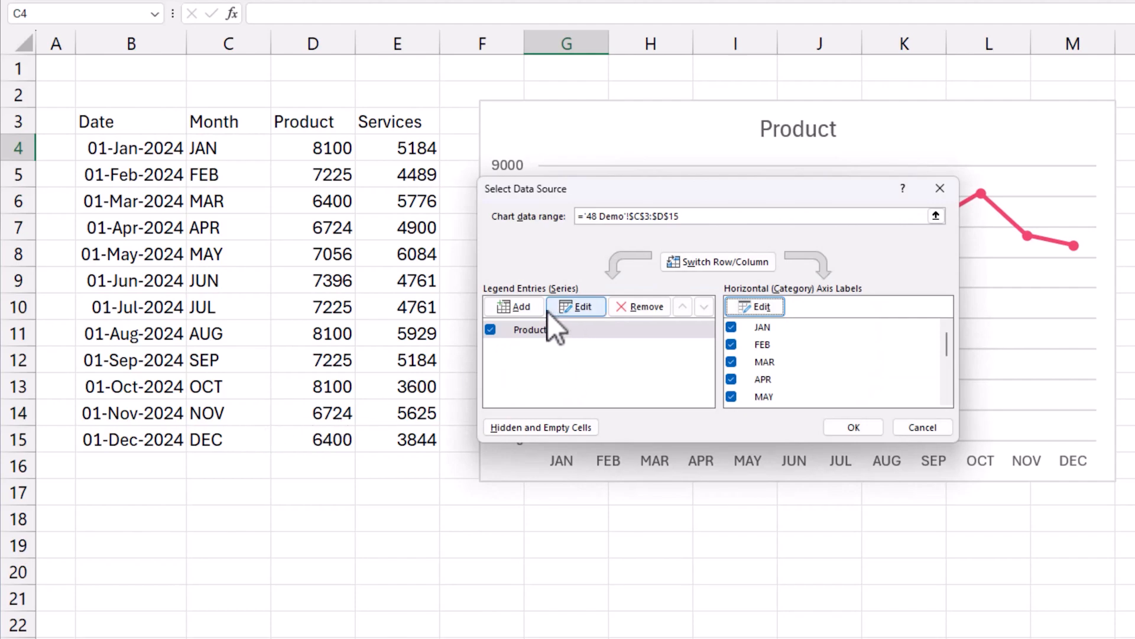
Start a second data series that takes its name from the Services header in E3
{"action": "left_click_drag", "start_coordinate": [620, 200], "coordinate": [752, 510]}
{"action": "left_click_drag", "start_coordinate": [839, 490], "coordinate": [760, 166]}
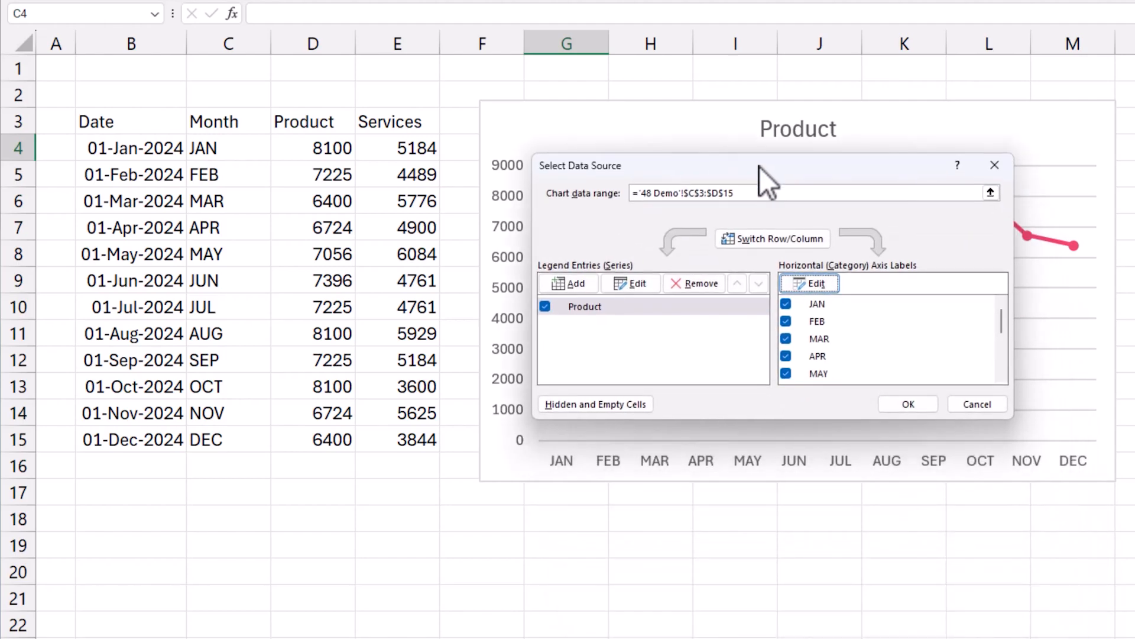
{"action": "left_click", "coordinate": [565, 284]}
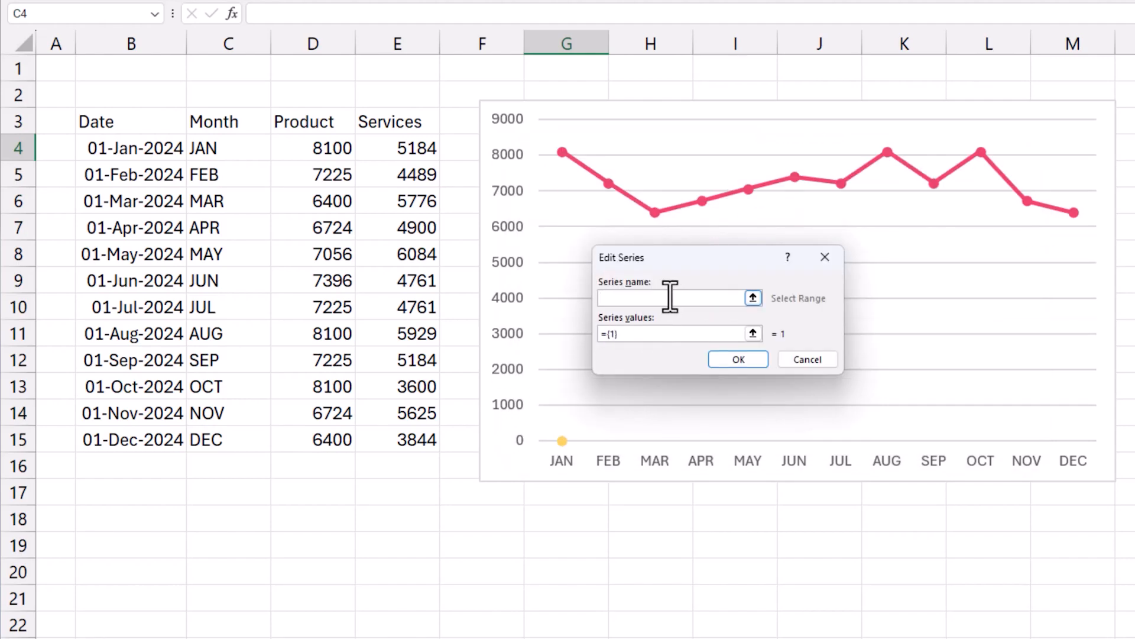
{"action": "left_click", "coordinate": [376, 121]}
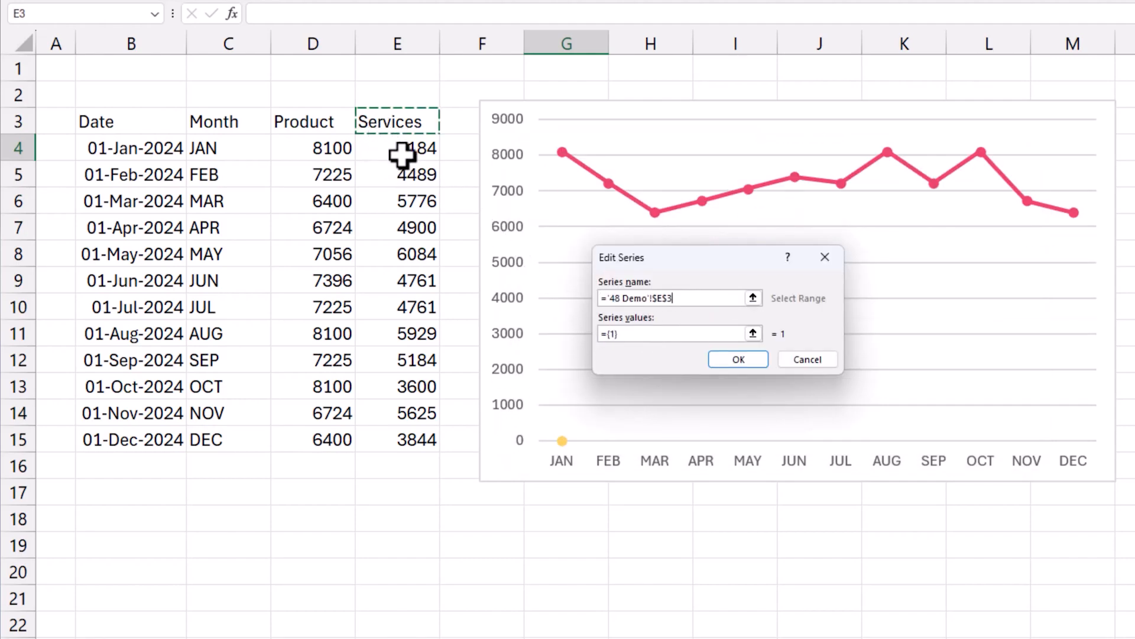
{"action": "left_click", "coordinate": [625, 334]}
{"action": "left_click_drag", "start_coordinate": [413, 147], "coordinate": [426, 437]}
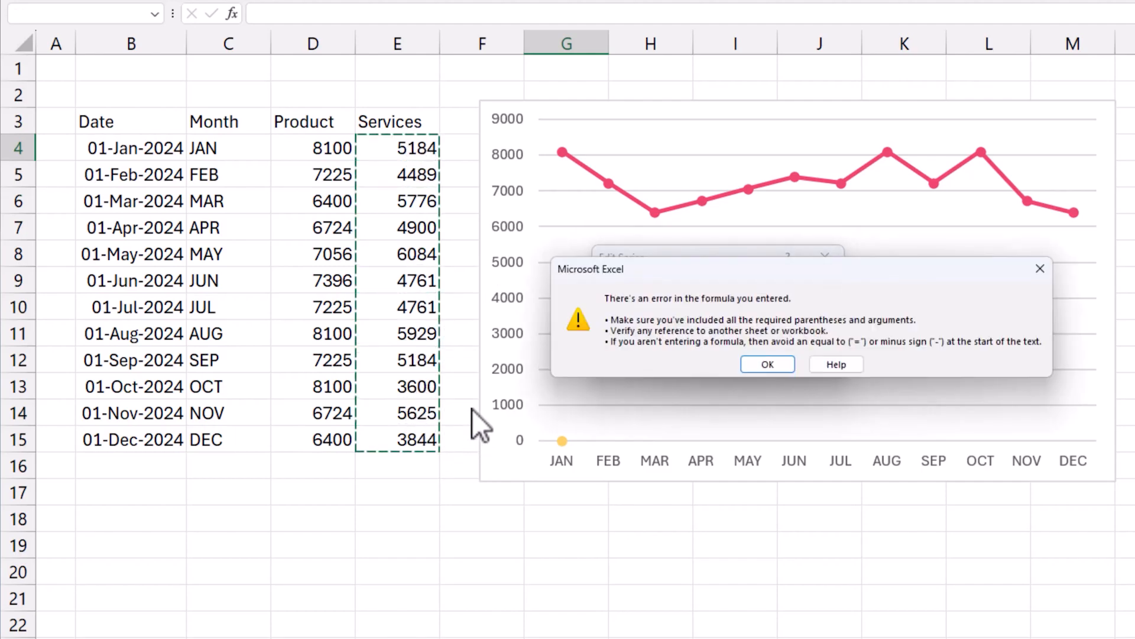
{"action": "key", "text": "Return"}
Replace the placeholder values of the Services series with the range E4:E15 and accept the series
{"action": "left_click_drag", "start_coordinate": [725, 331], "coordinate": [600, 326]}
{"action": "key", "text": "BackSpace"}
{"action": "left_click", "coordinate": [405, 148]}
{"action": "left_click_drag", "start_coordinate": [405, 147], "coordinate": [420, 439]}
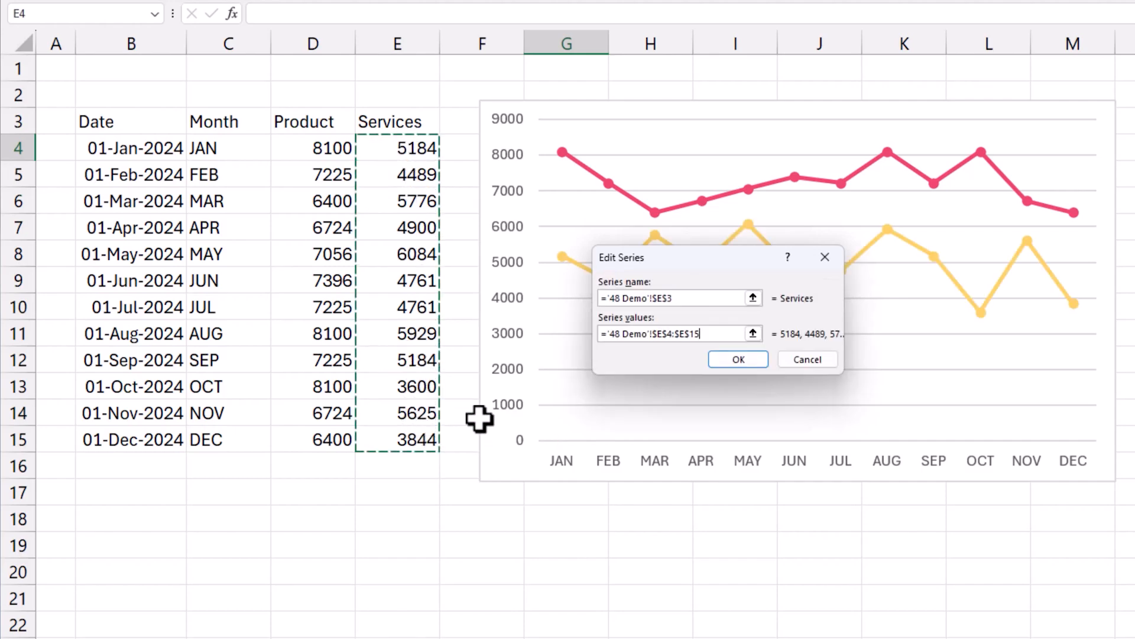
{"action": "left_click", "coordinate": [733, 364]}
Assign C4:C15 as the axis label range again and accept the chart's data source settings
{"action": "left_click", "coordinate": [788, 284]}
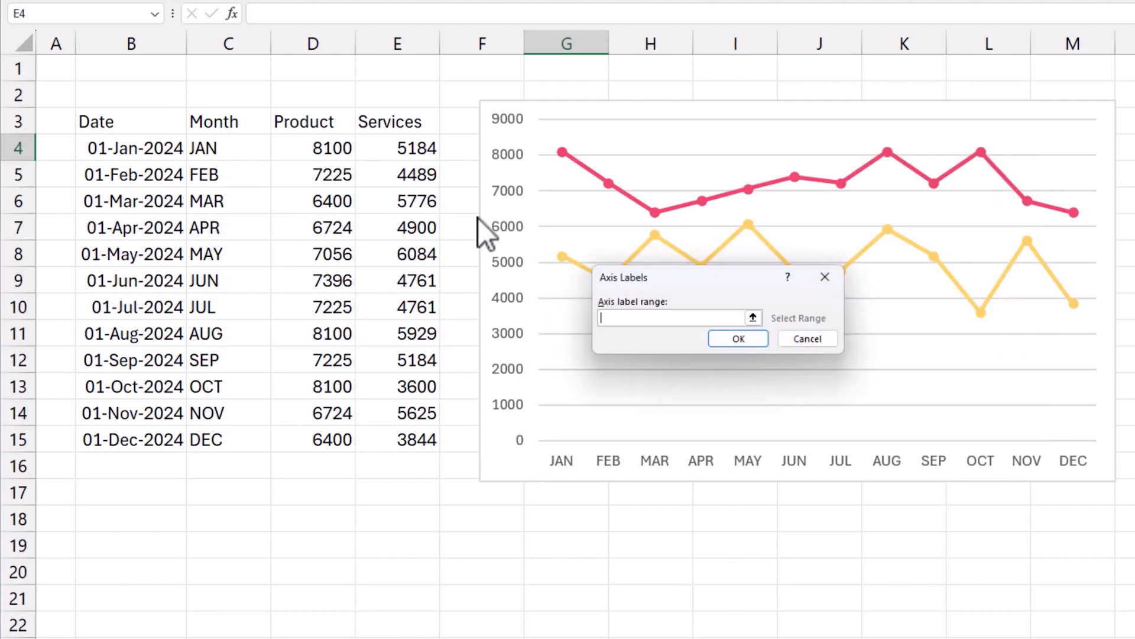
{"action": "left_click_drag", "start_coordinate": [253, 147], "coordinate": [264, 427]}
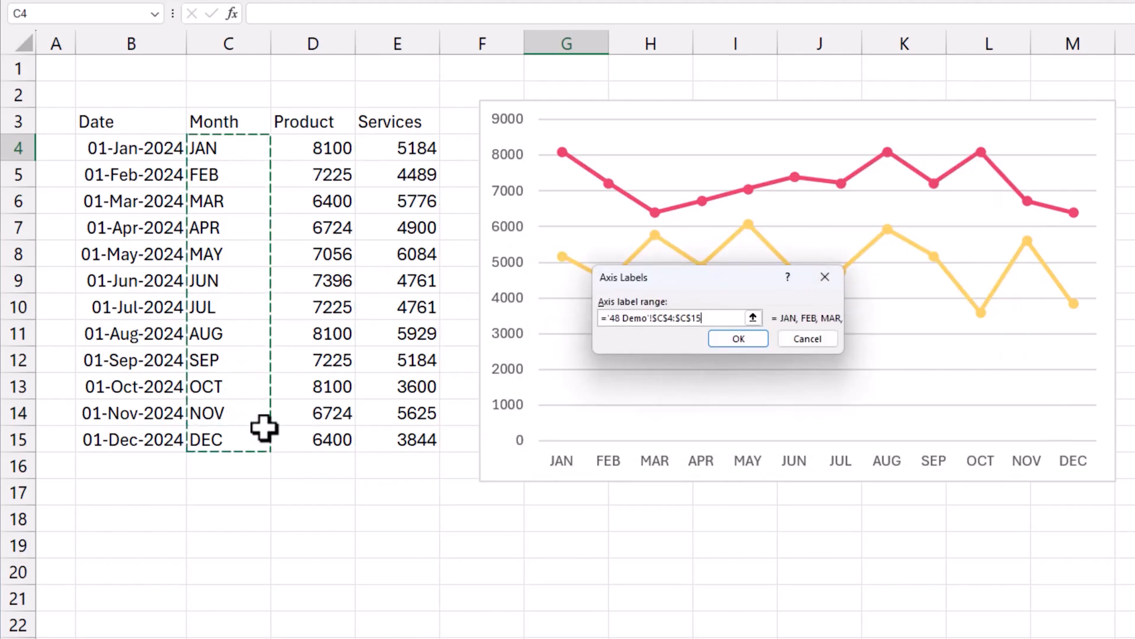
{"action": "key", "text": "Return"}
{"action": "key", "text": "Return"}
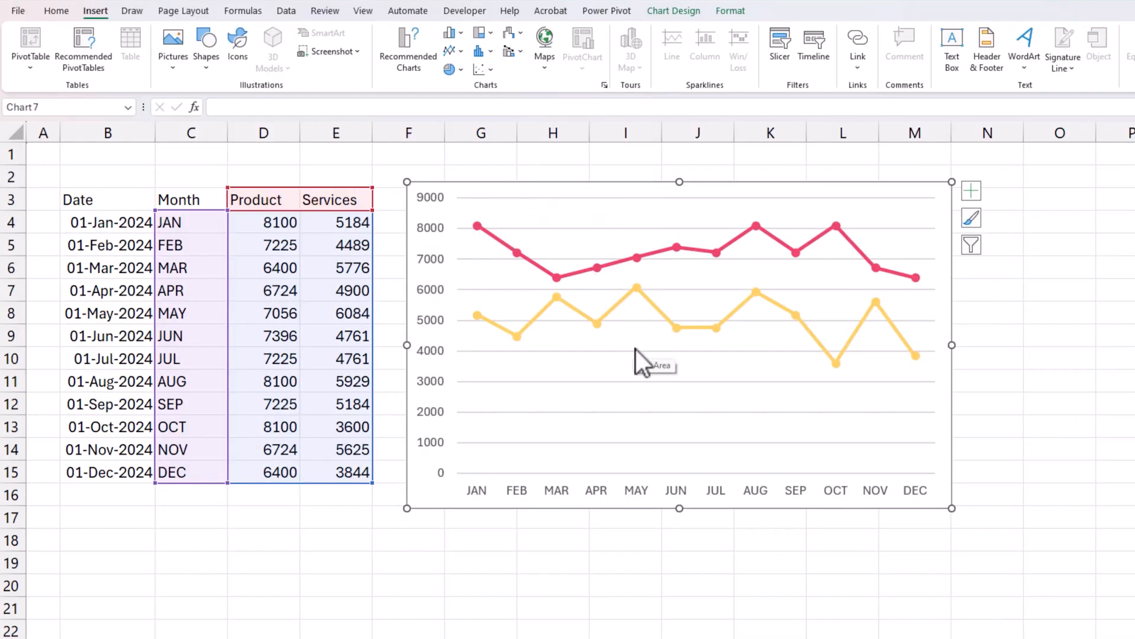
Review the chart's data range, series and axis labels in Select Data Source, leaving without changes
{"action": "right_click", "coordinate": [638, 345]}
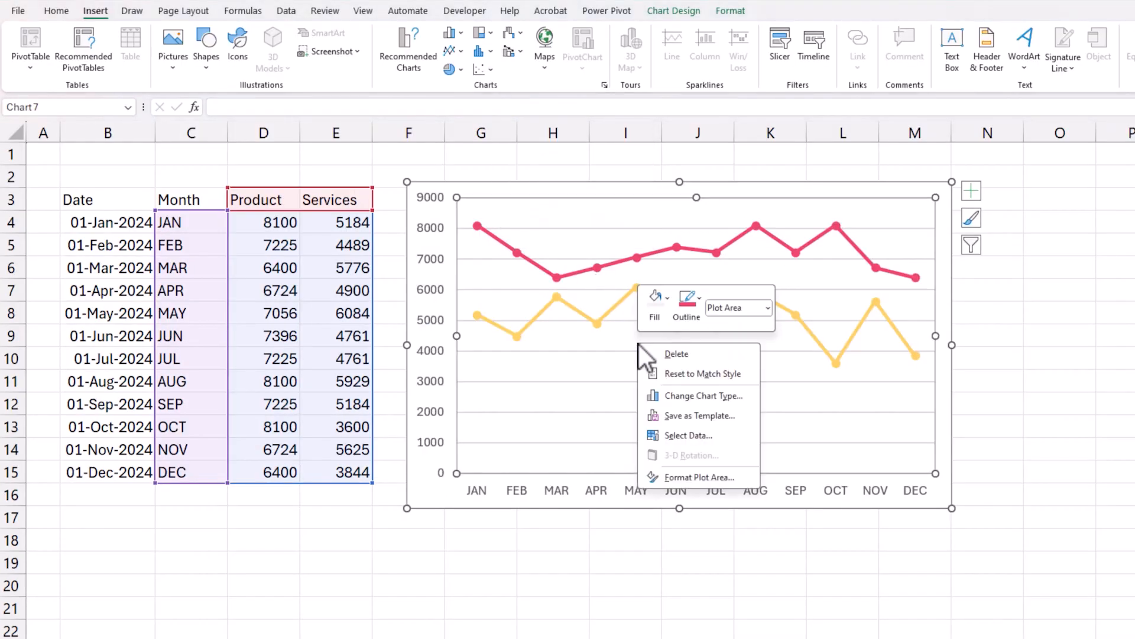
{"action": "left_click", "coordinate": [674, 434]}
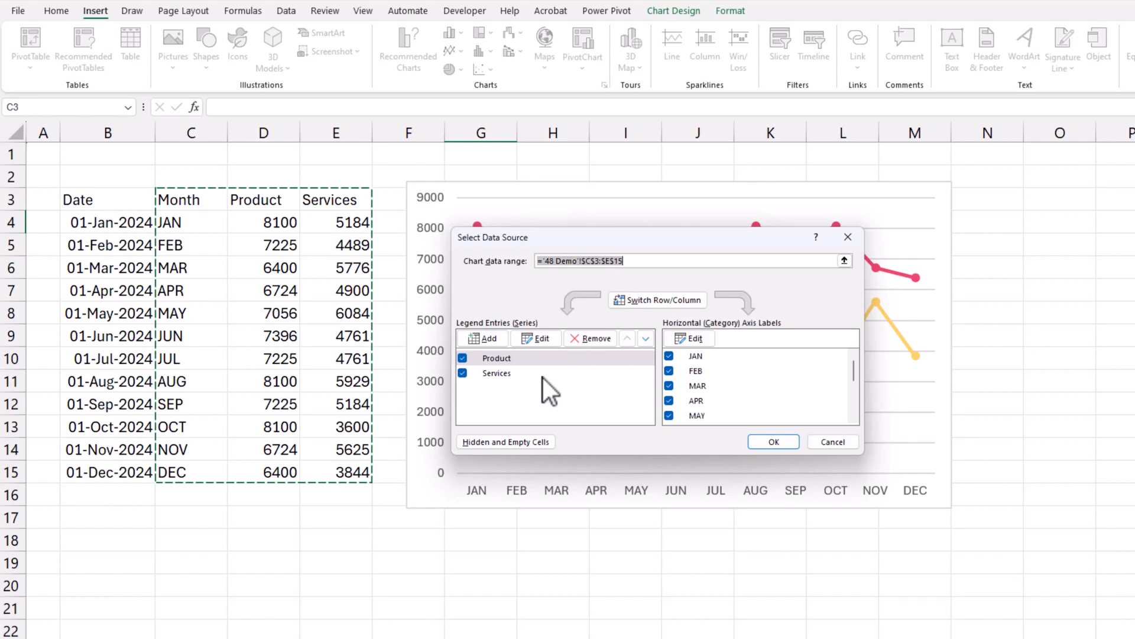
{"action": "left_click", "coordinate": [825, 445]}
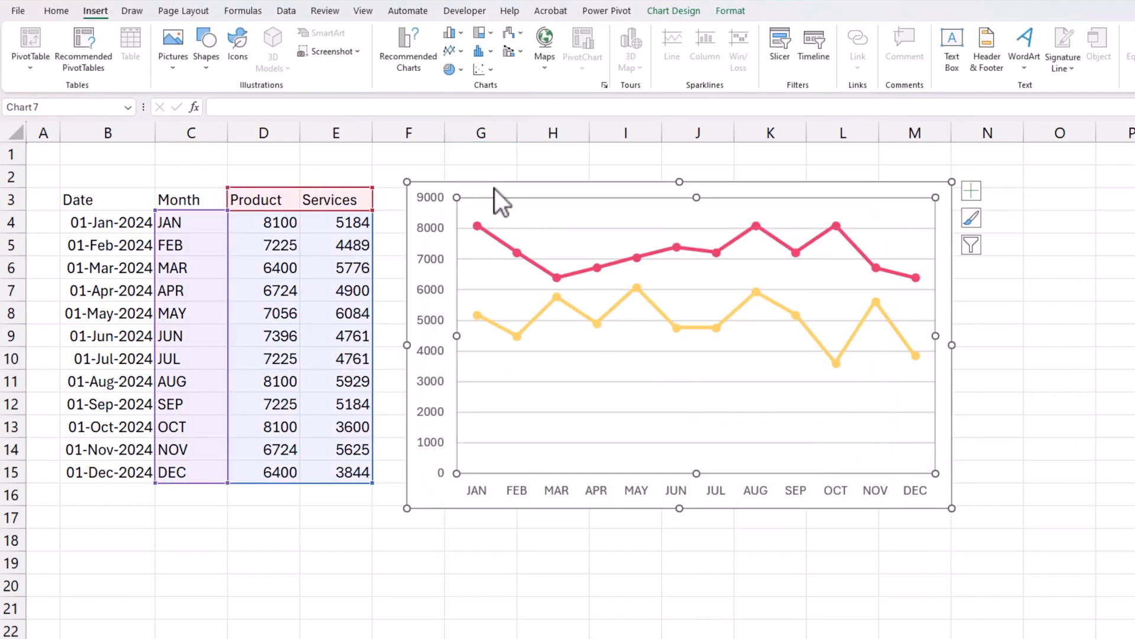
Nudge the chart slightly up and left, and add the chart title "Comparing revenue by month - Product vs Services"
{"action": "left_click_drag", "start_coordinate": [491, 186], "coordinate": [486, 179]}
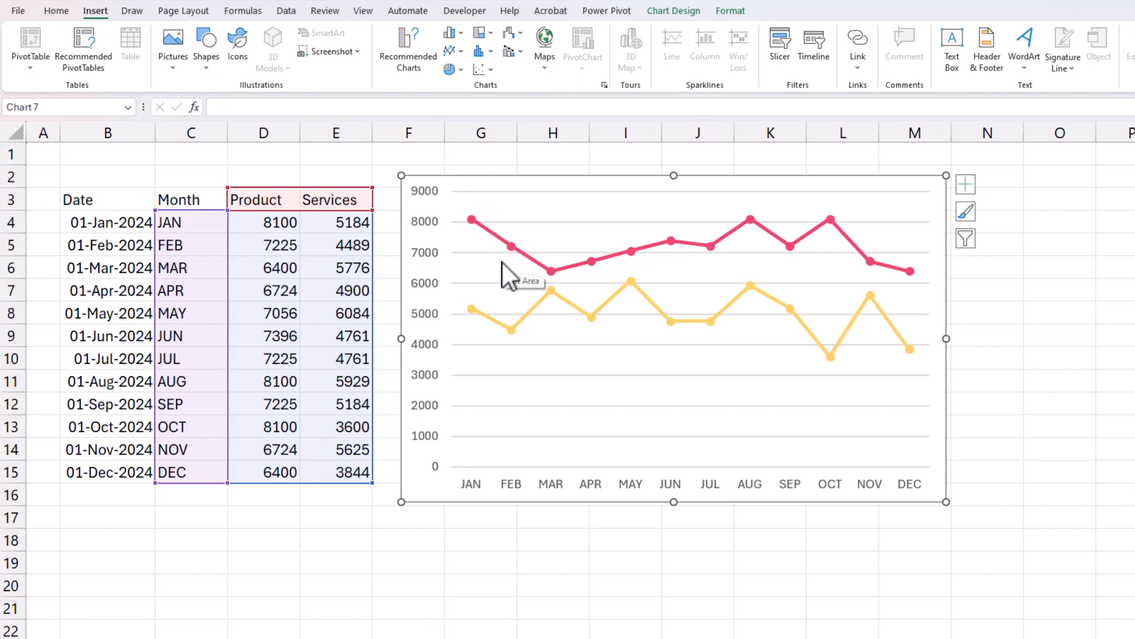
{"action": "mouse_move", "coordinate": [551, 289]}
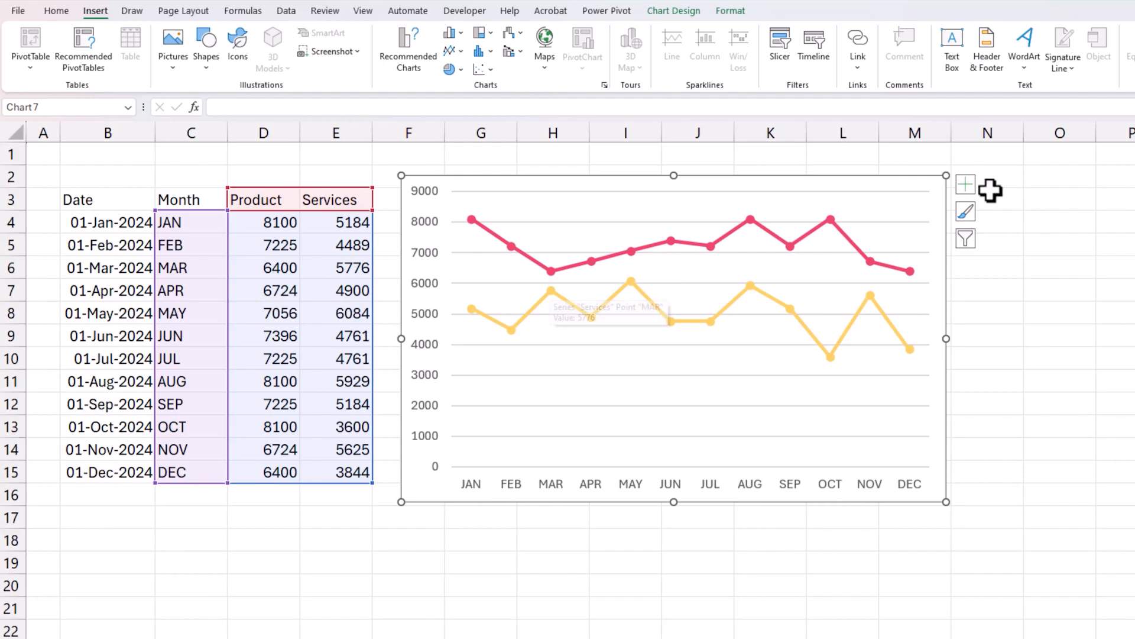
{"action": "left_click", "coordinate": [970, 188]}
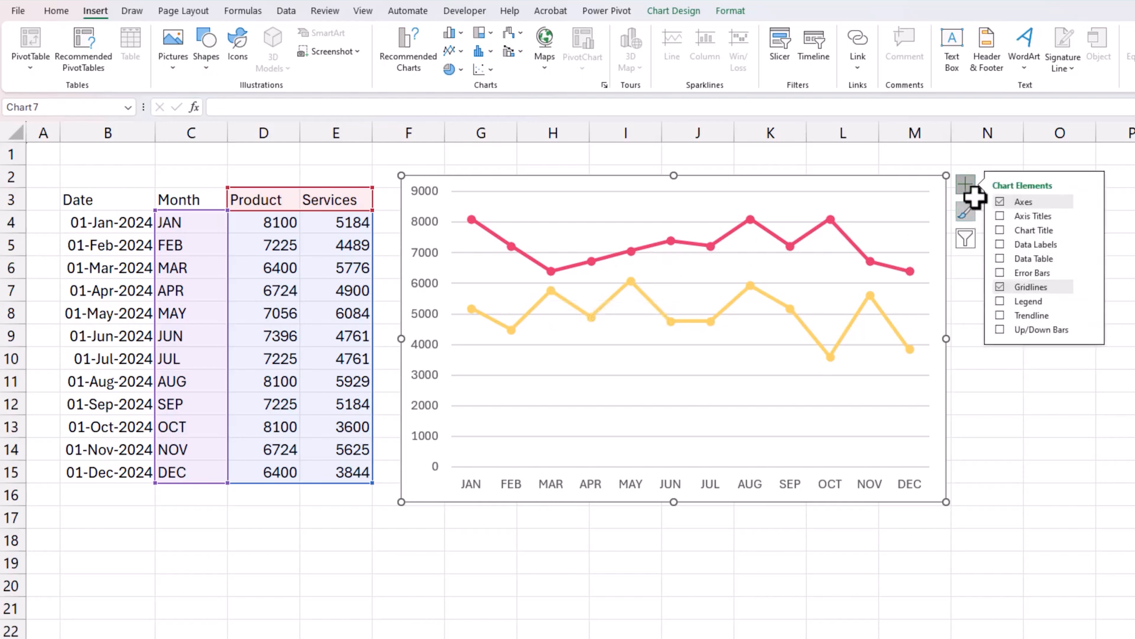
{"action": "left_click", "coordinate": [1002, 231]}
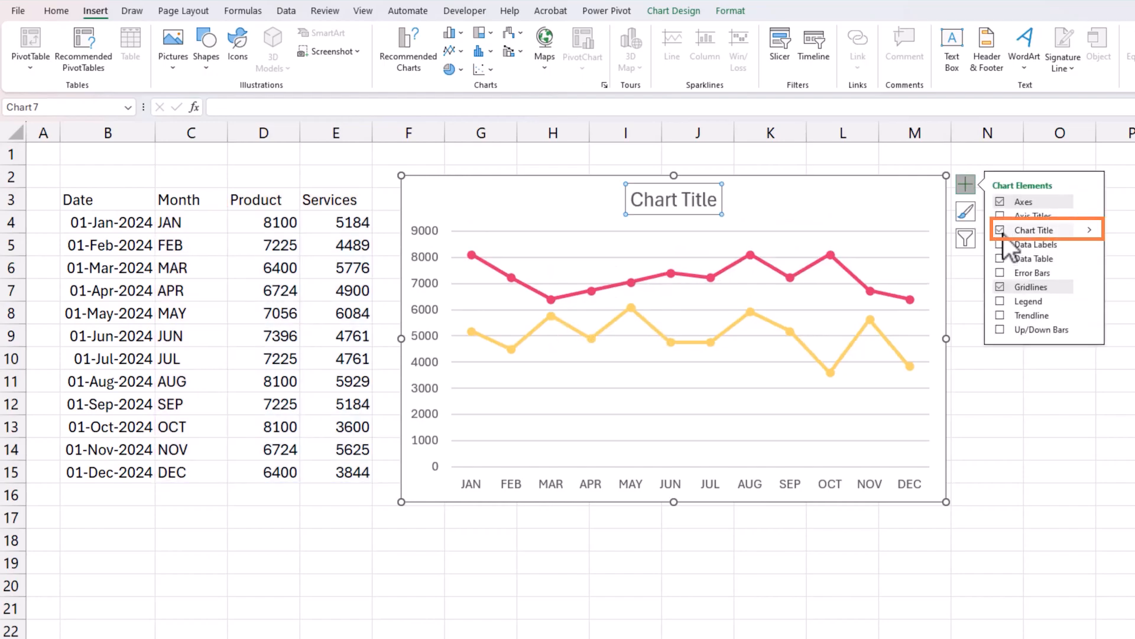
{"action": "triple_click", "coordinate": [712, 201]}
{"action": "type", "text": "Comparing product"}
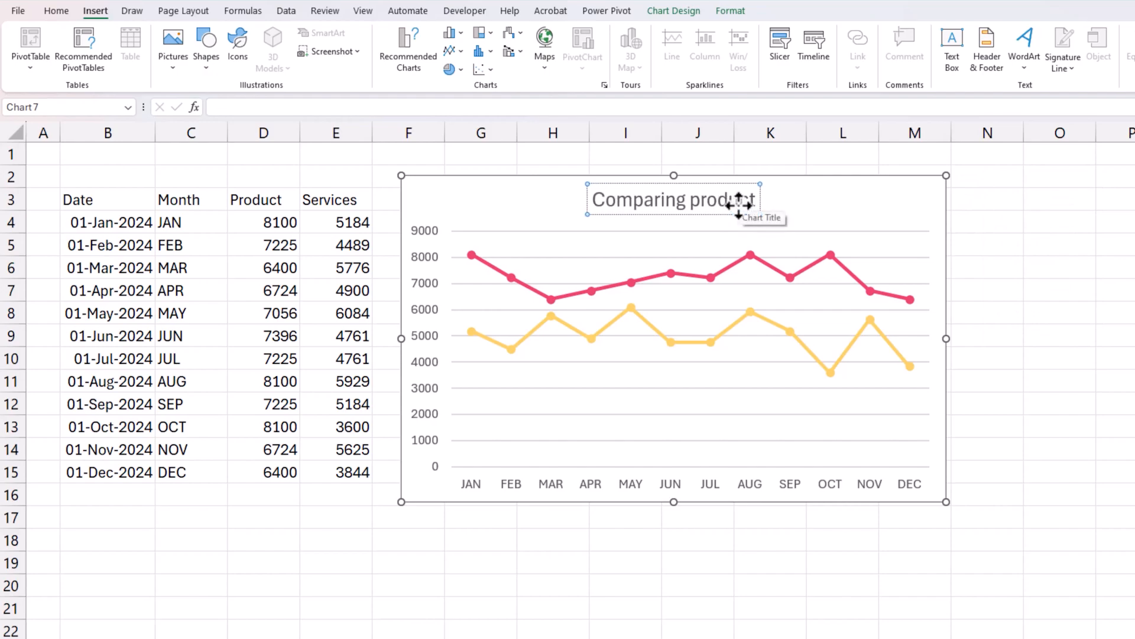
{"action": "double_click", "coordinate": [738, 204]}
{"action": "type", "text": "reve"}
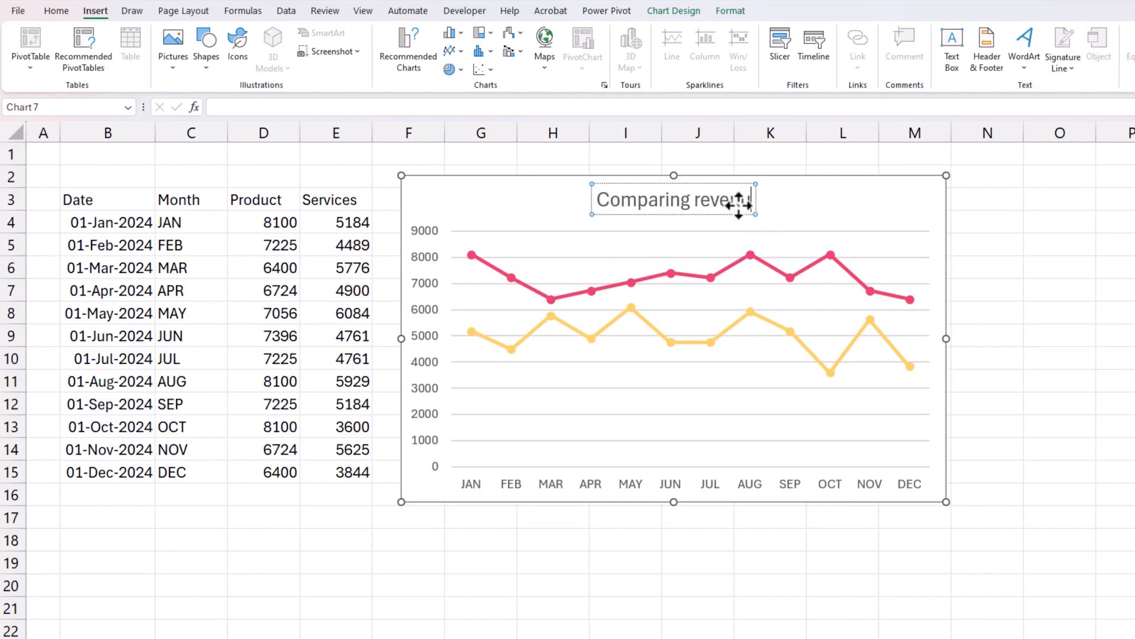
{"action": "type", "text": "nue by month -"}
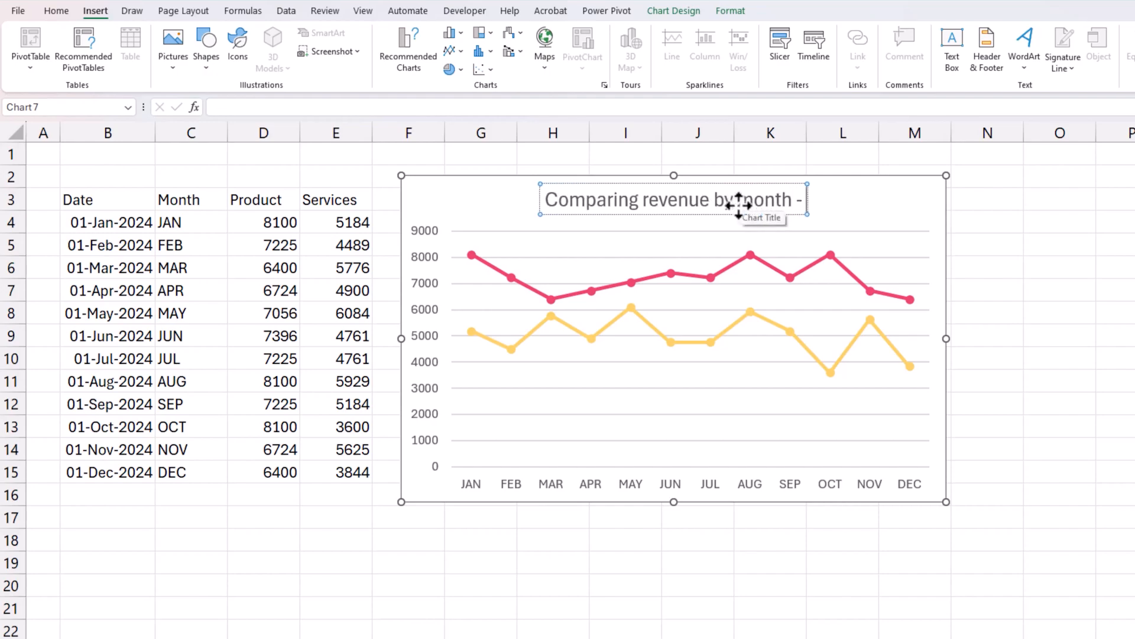
{"action": "type", "text": " Product vs Ser"}
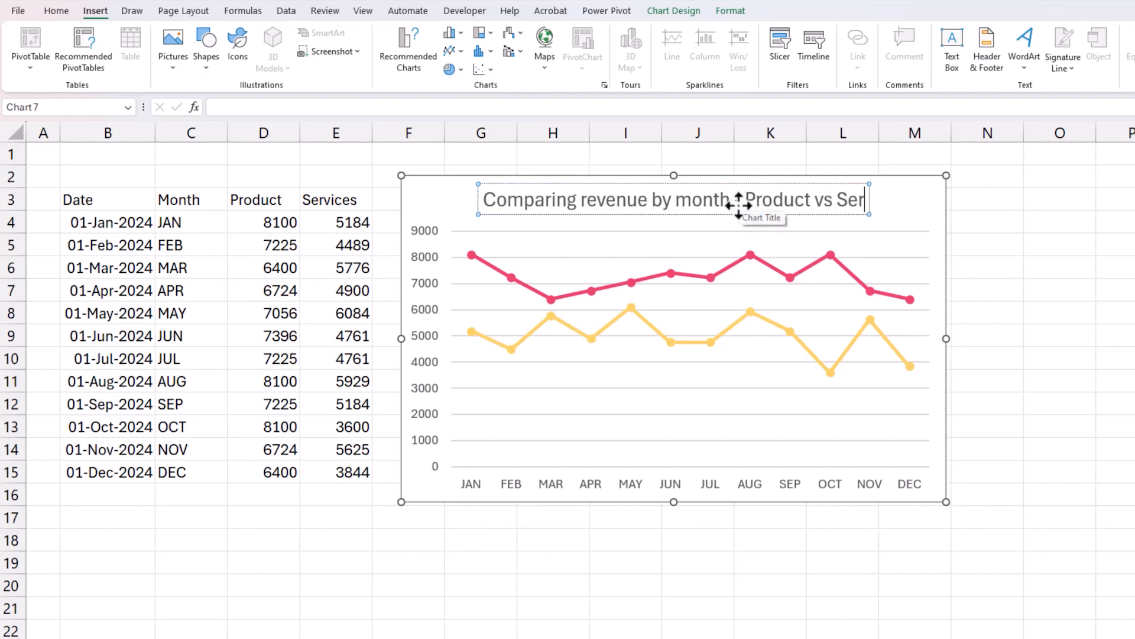
{"action": "type", "text": "vices"}
Set the font color of the entire chart title to black
{"action": "key", "text": "ctrl+a"}
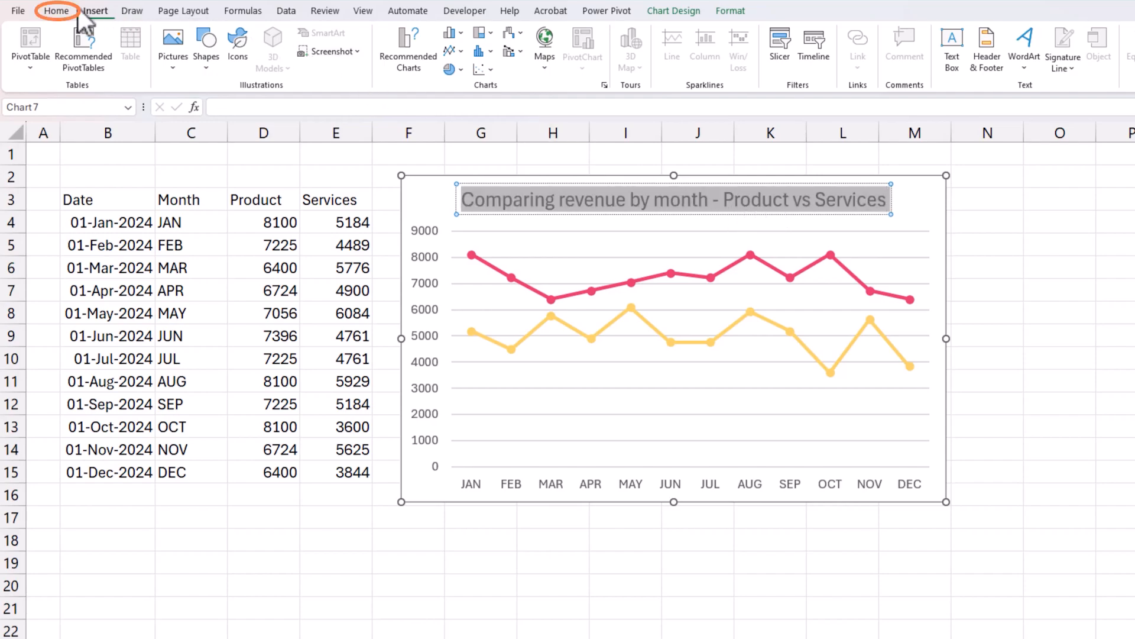
{"action": "left_click", "coordinate": [56, 10]}
{"action": "left_click", "coordinate": [253, 60]}
{"action": "left_click", "coordinate": [265, 59]}
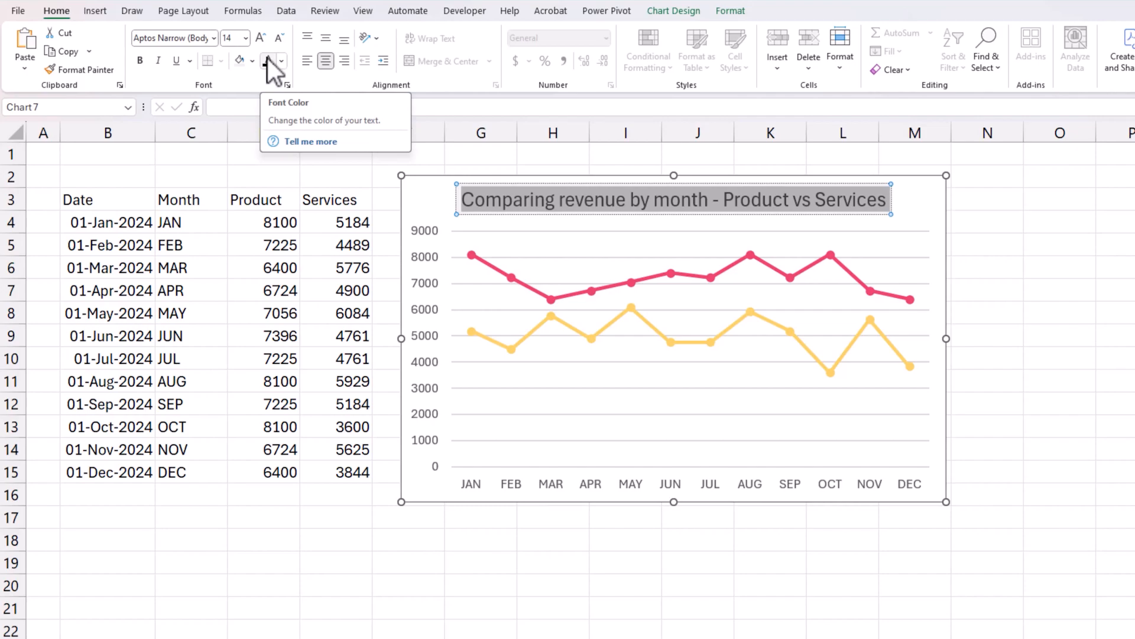
Reduce the chart title's font size to 11 and move the title to the chart's upper-left corner
{"action": "left_click", "coordinate": [277, 43]}
{"action": "left_click", "coordinate": [277, 43]}
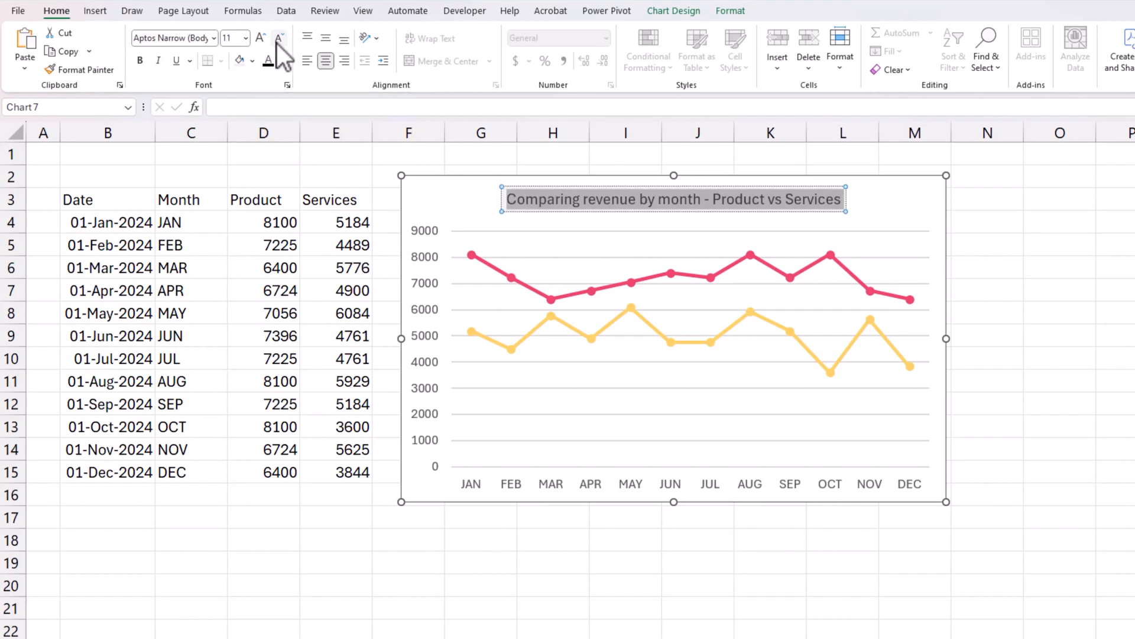
{"action": "left_click_drag", "start_coordinate": [517, 210], "coordinate": [458, 213]}
{"action": "left_click", "coordinate": [1114, 311]}
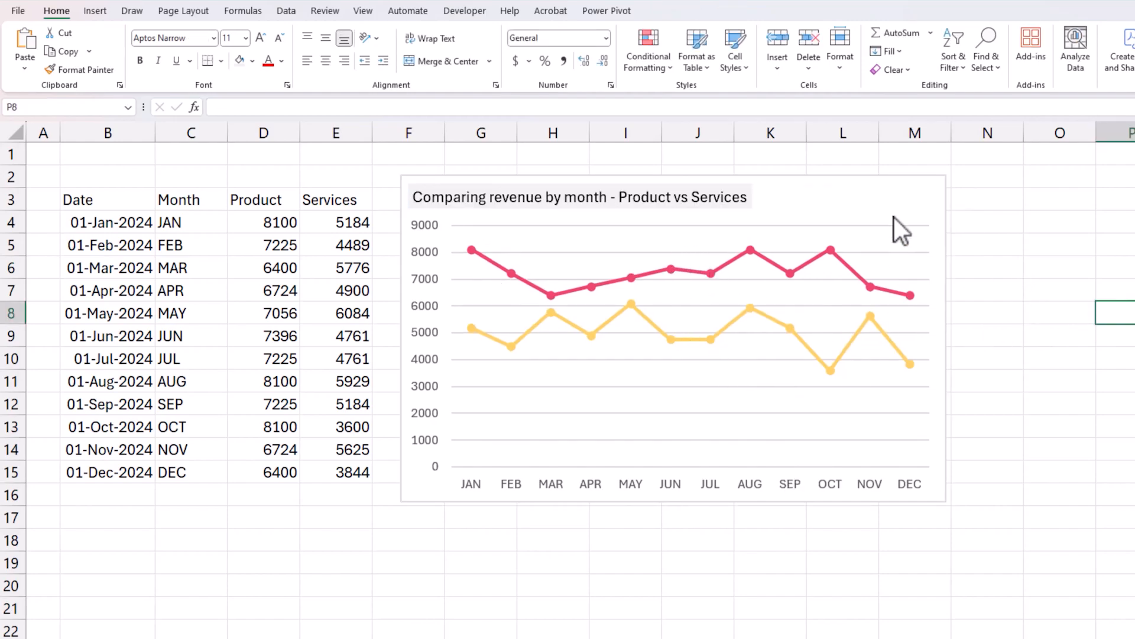
Add a legend to the revenue chart and place it at the top
{"action": "left_click", "coordinate": [899, 185]}
{"action": "left_click", "coordinate": [956, 190]}
{"action": "left_click", "coordinate": [940, 185]}
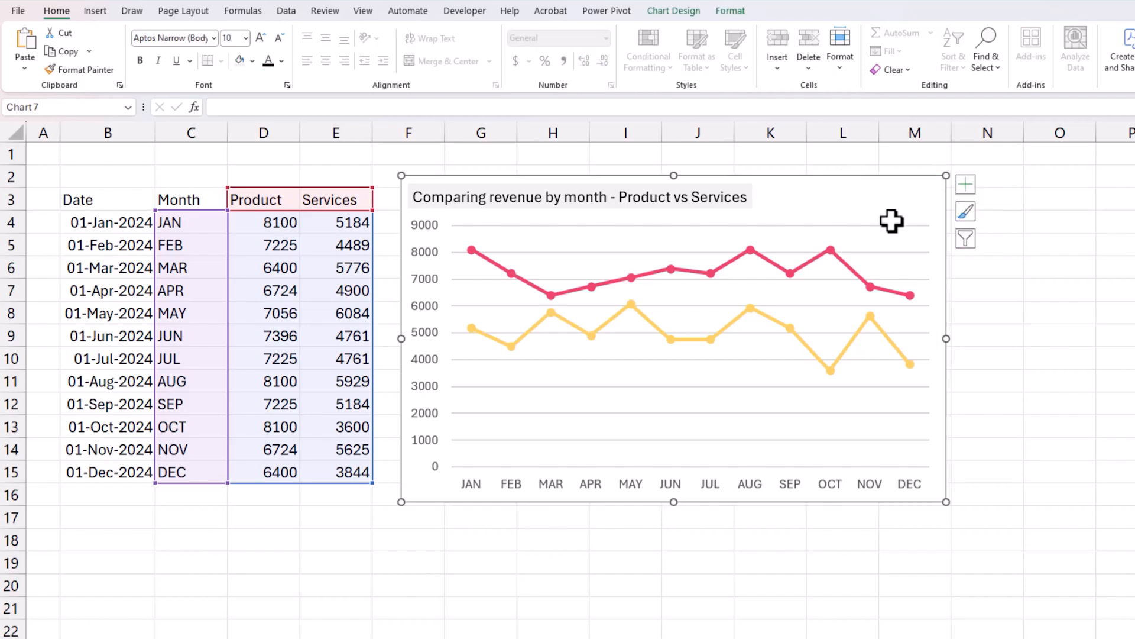
{"action": "left_click", "coordinate": [966, 185]}
{"action": "left_click", "coordinate": [1001, 302]}
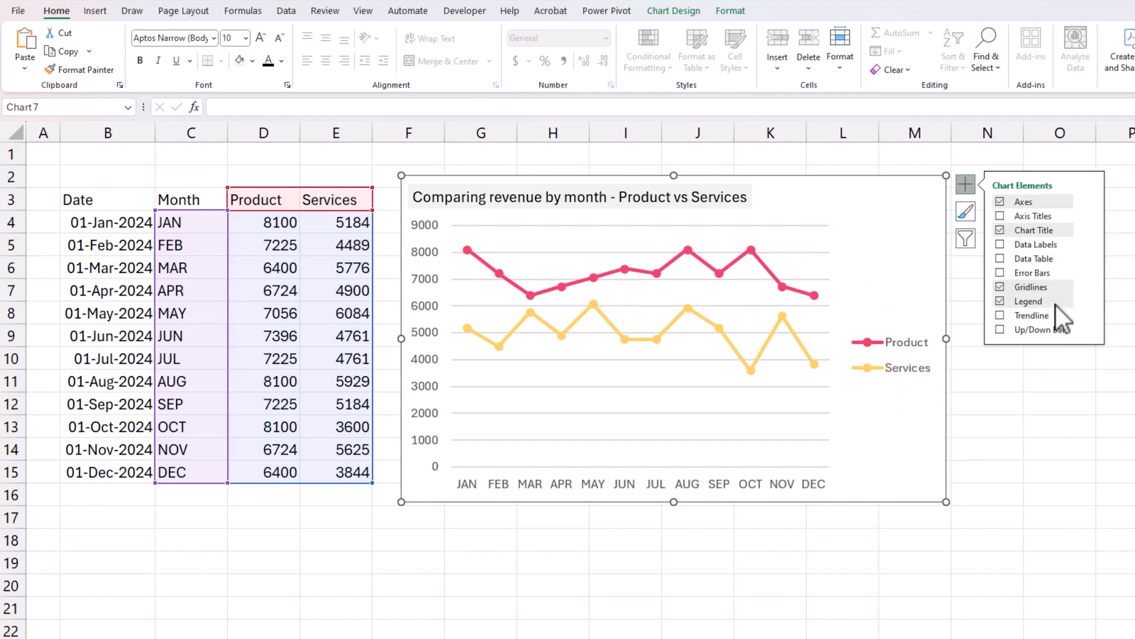
{"action": "left_click", "coordinate": [1088, 299]}
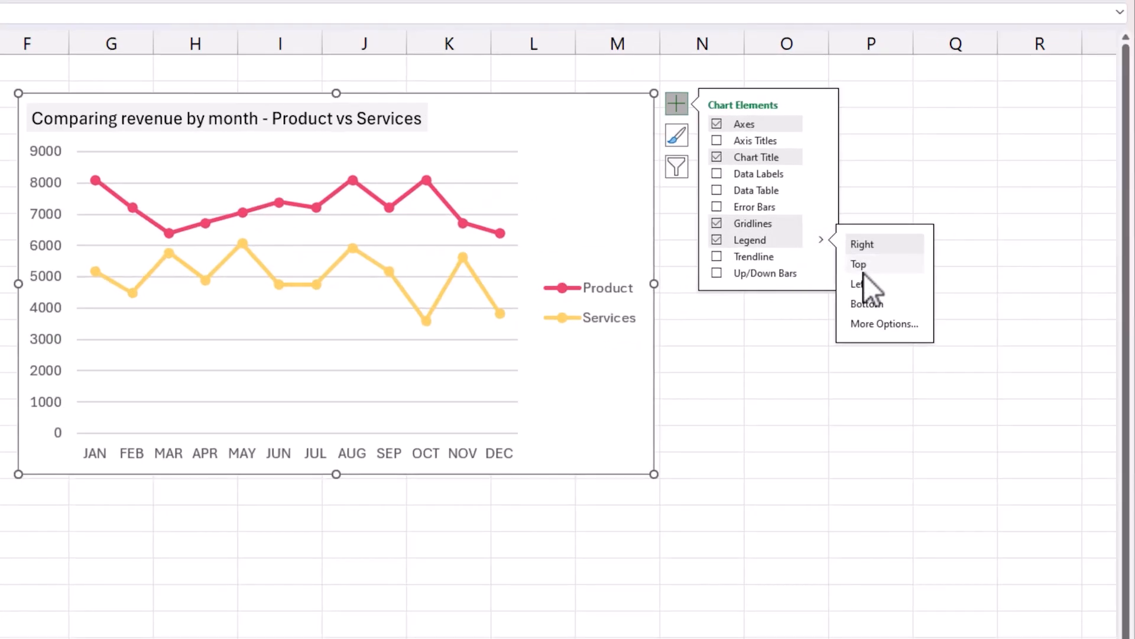
{"action": "left_click", "coordinate": [864, 271]}
{"action": "left_click", "coordinate": [416, 165]}
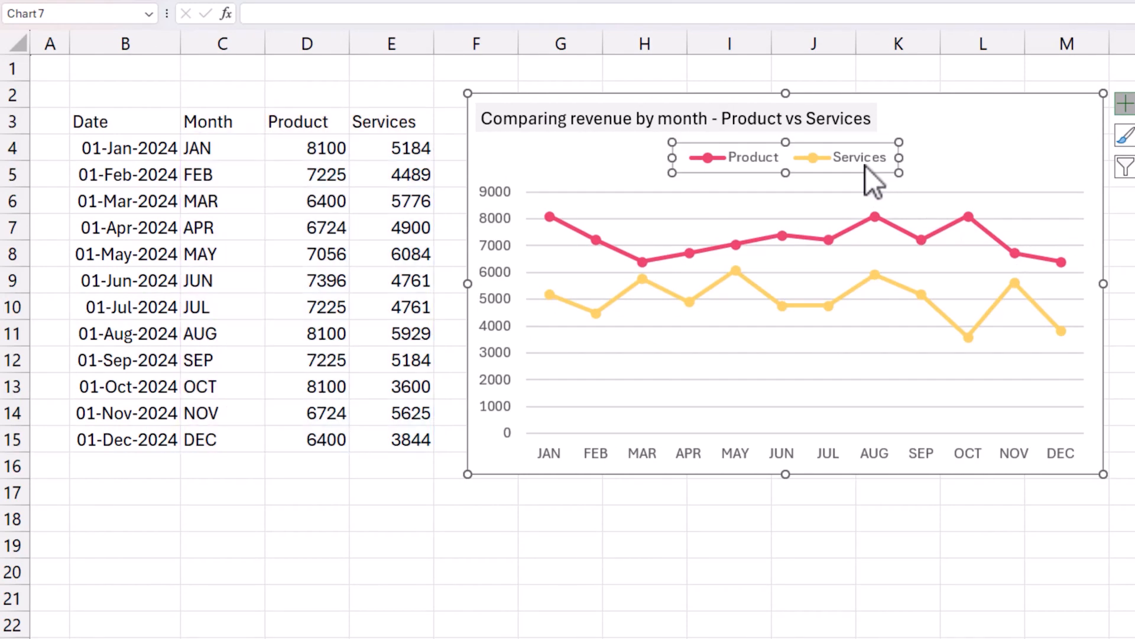
Move the legend to the right of the chart title and reduce its font size to 8
{"action": "left_click_drag", "start_coordinate": [801, 173], "coordinate": [1004, 131]}
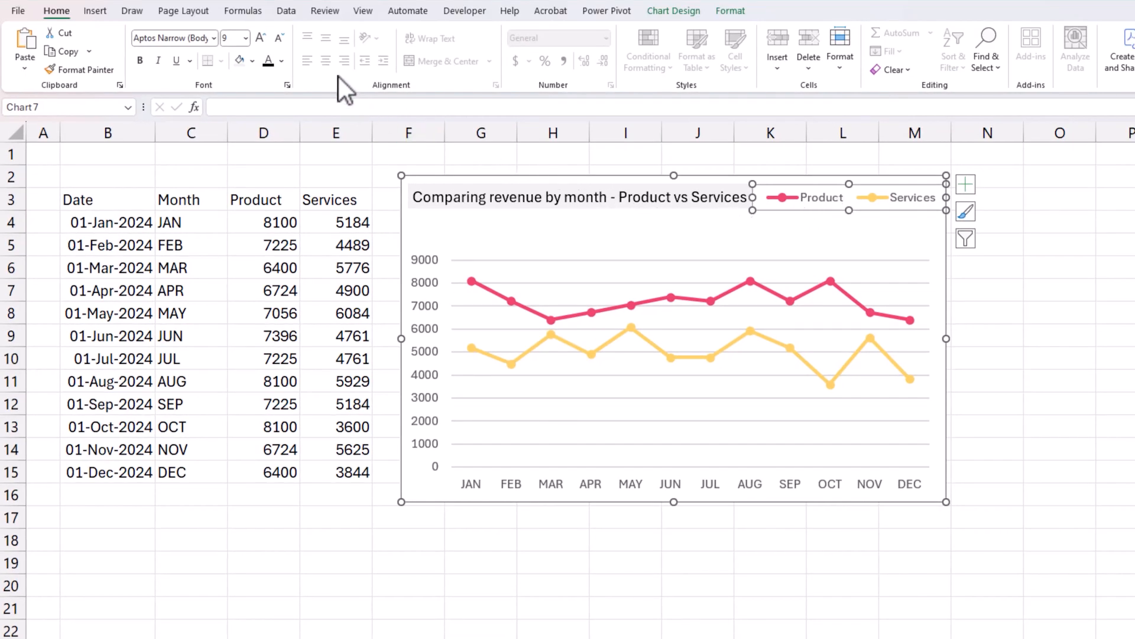
{"action": "left_click", "coordinate": [279, 38]}
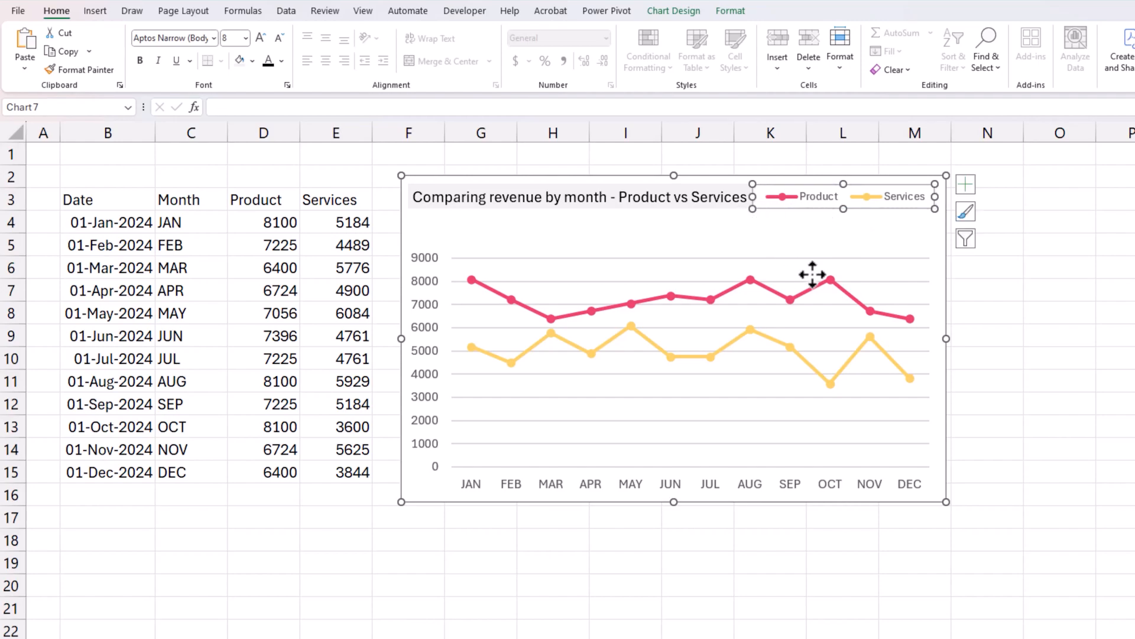
{"action": "left_click", "coordinate": [1085, 363]}
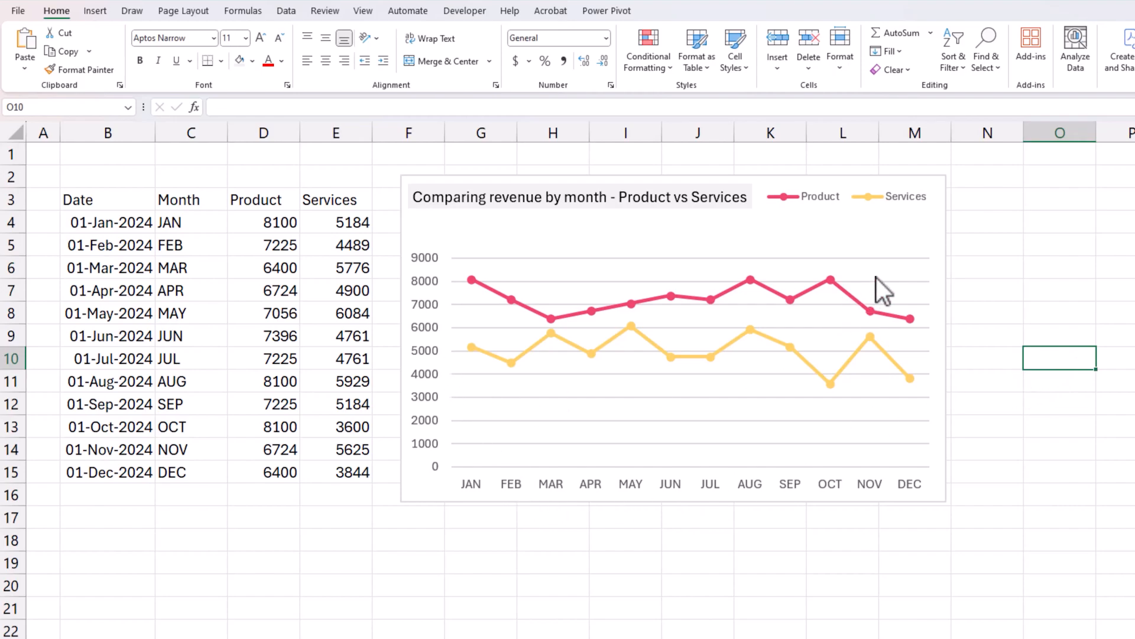
Add axis titles to the chart and name the horizontal axis "MONTH"
{"action": "left_click", "coordinate": [893, 179]}
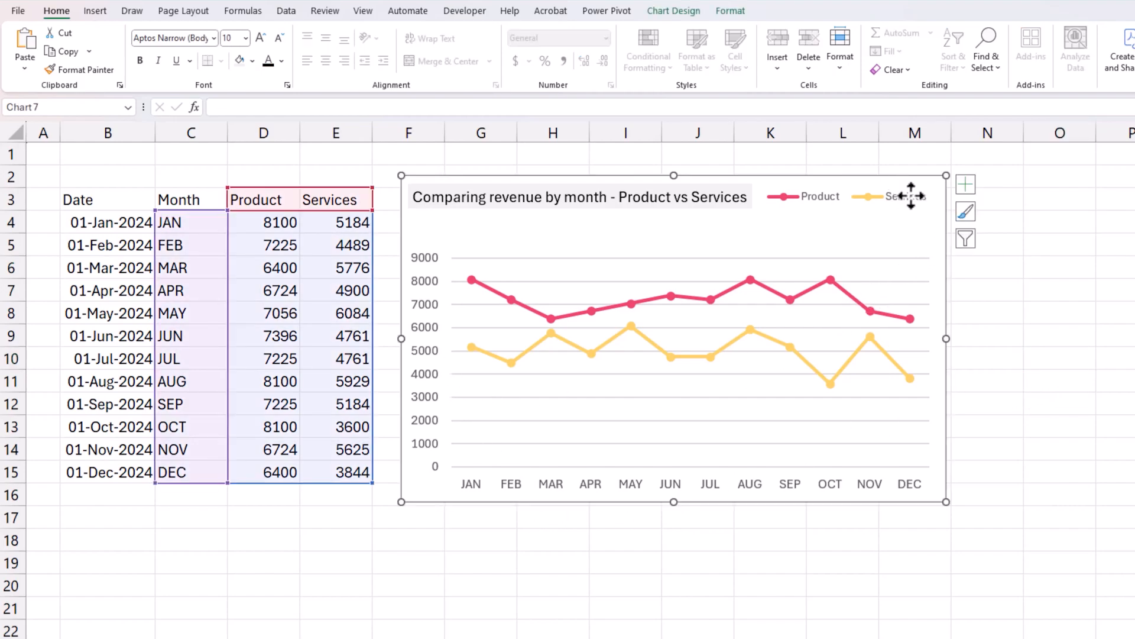
{"action": "left_click", "coordinate": [963, 188]}
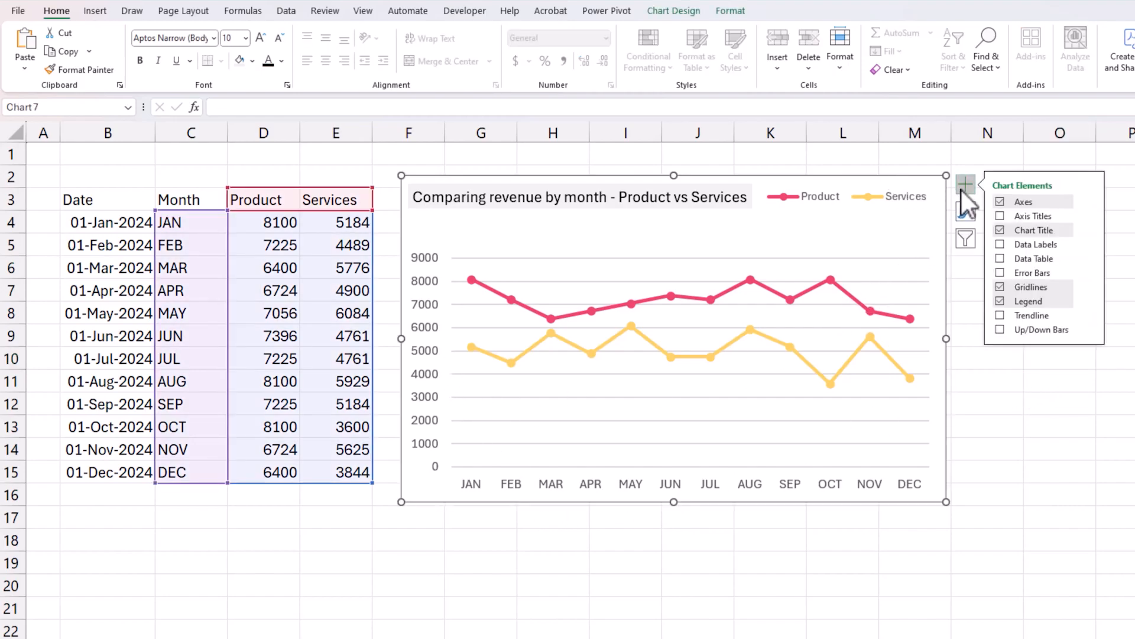
{"action": "left_click", "coordinate": [1001, 217]}
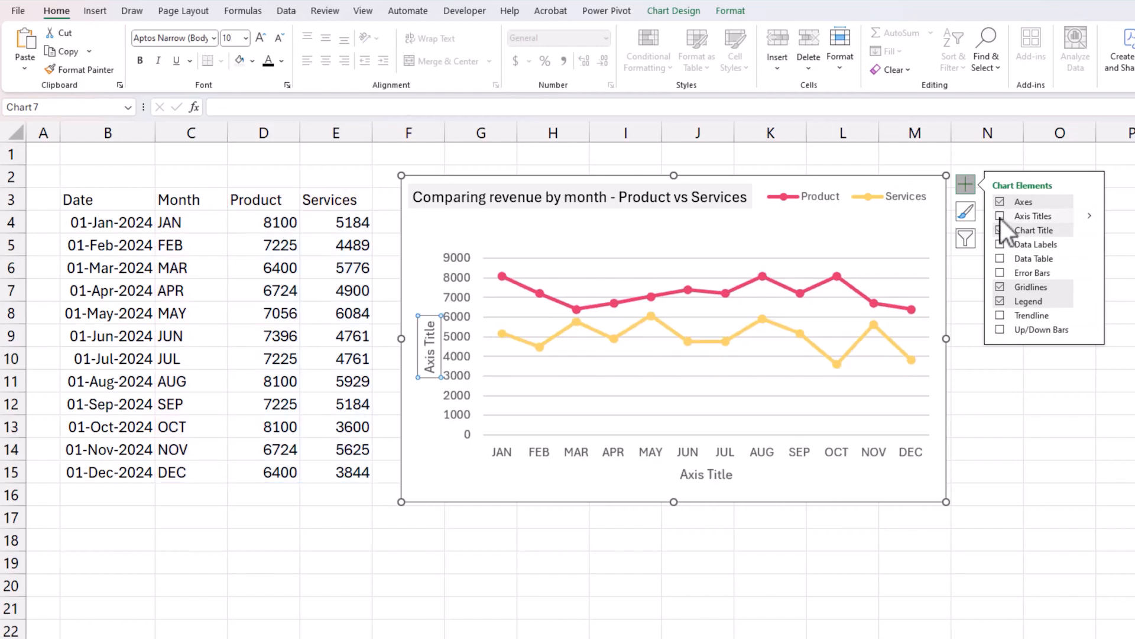
{"action": "left_click", "coordinate": [726, 476]}
{"action": "left_click", "coordinate": [726, 475]}
{"action": "key", "text": "ctrl+a"}
{"action": "type", "text": "MONTH"}
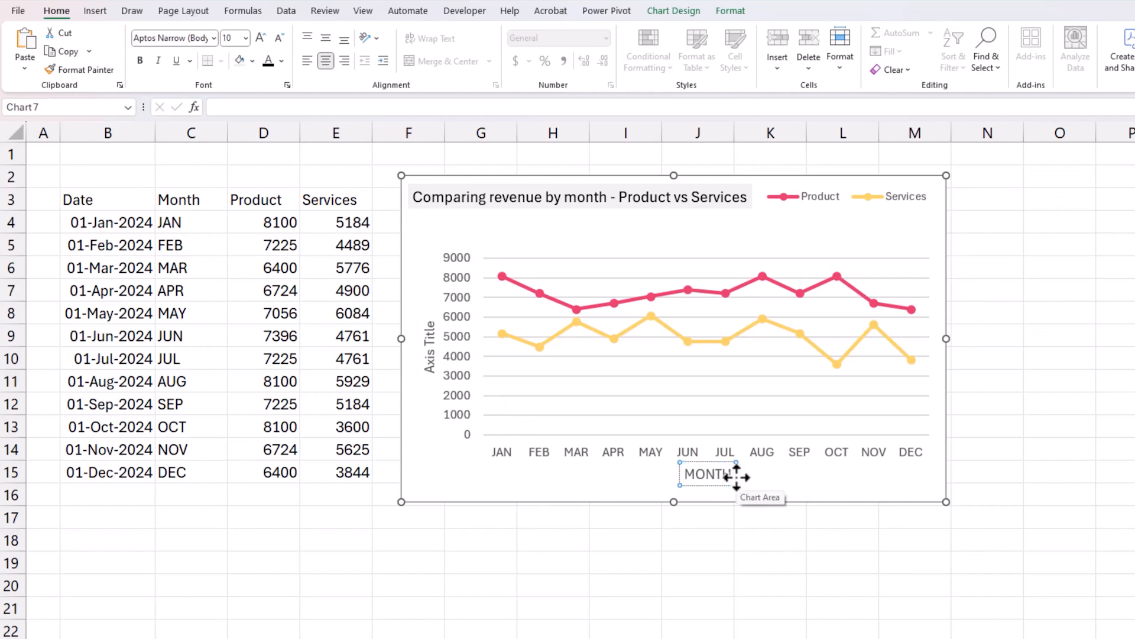
Name the vertical axis "REVENUE"
{"action": "left_click", "coordinate": [436, 335]}
{"action": "left_click", "coordinate": [437, 335]}
{"action": "key", "text": "ctrl+a"}
{"action": "type", "text": "REVENUE"}
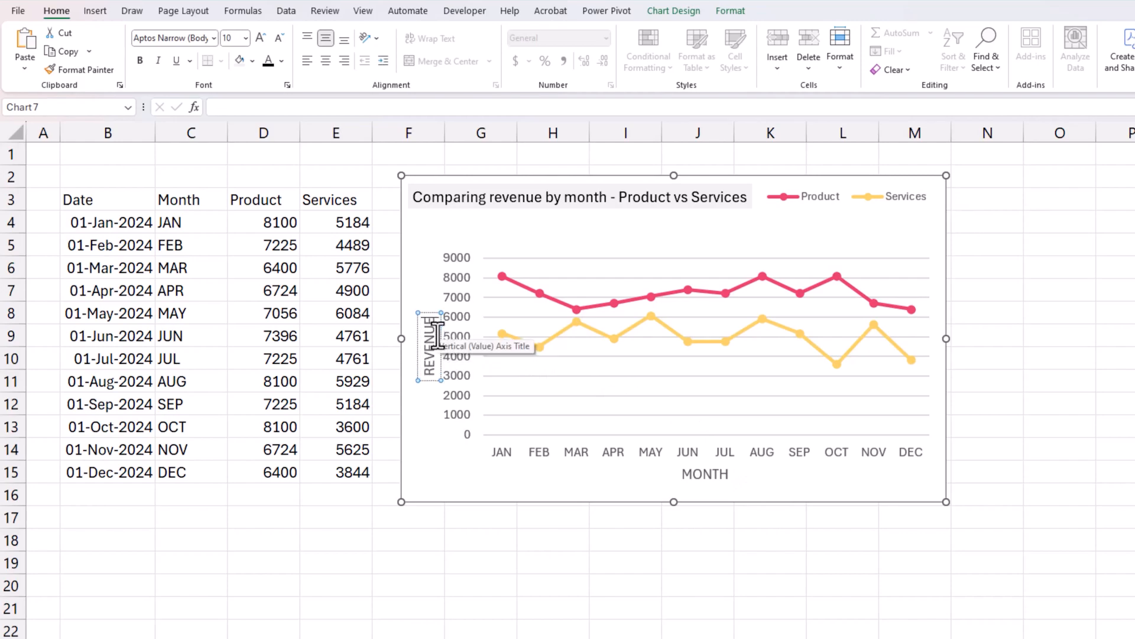
{"action": "left_click", "coordinate": [1035, 408]}
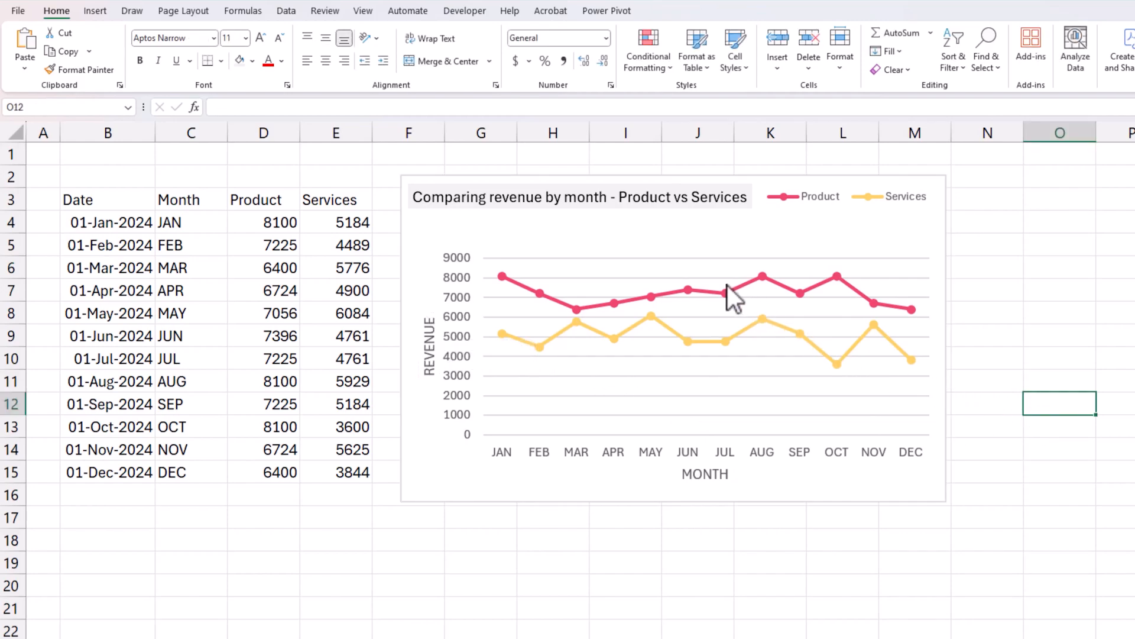
Stretch the plot area upward to fill the empty space beneath the chart title and legend
{"action": "left_click", "coordinate": [704, 271]}
{"action": "left_click_drag", "start_coordinate": [709, 261], "coordinate": [712, 224]}
{"action": "left_click", "coordinate": [1099, 428]}
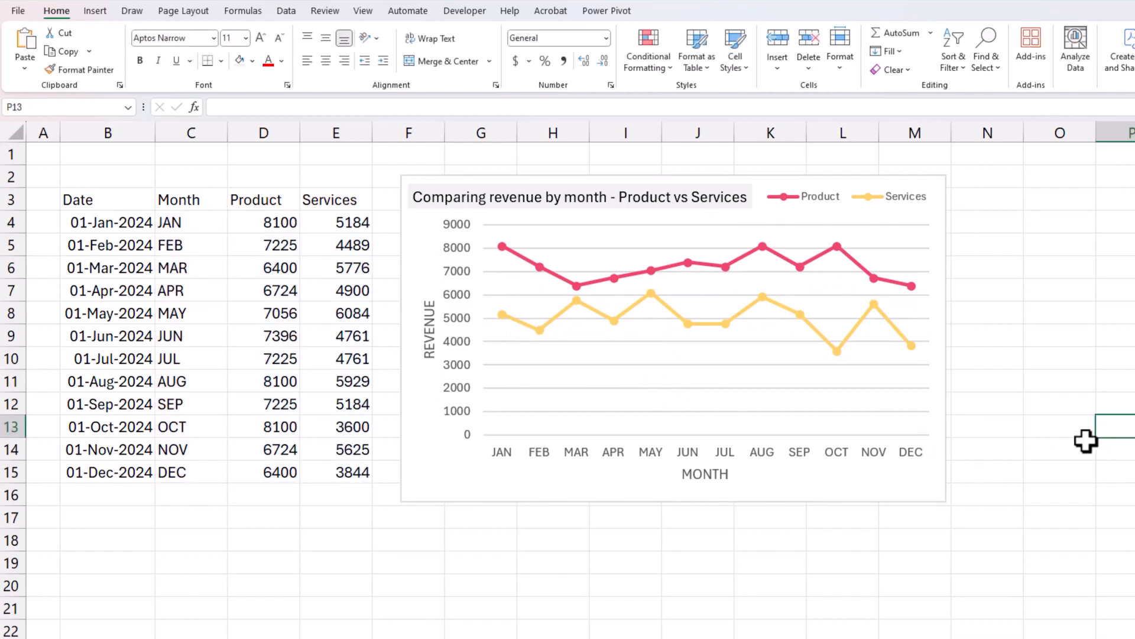
Examine the vertical axis's formatting options, including its bounds, units and number format settings
{"action": "left_click", "coordinate": [538, 453]}
{"action": "left_click", "coordinate": [460, 382]}
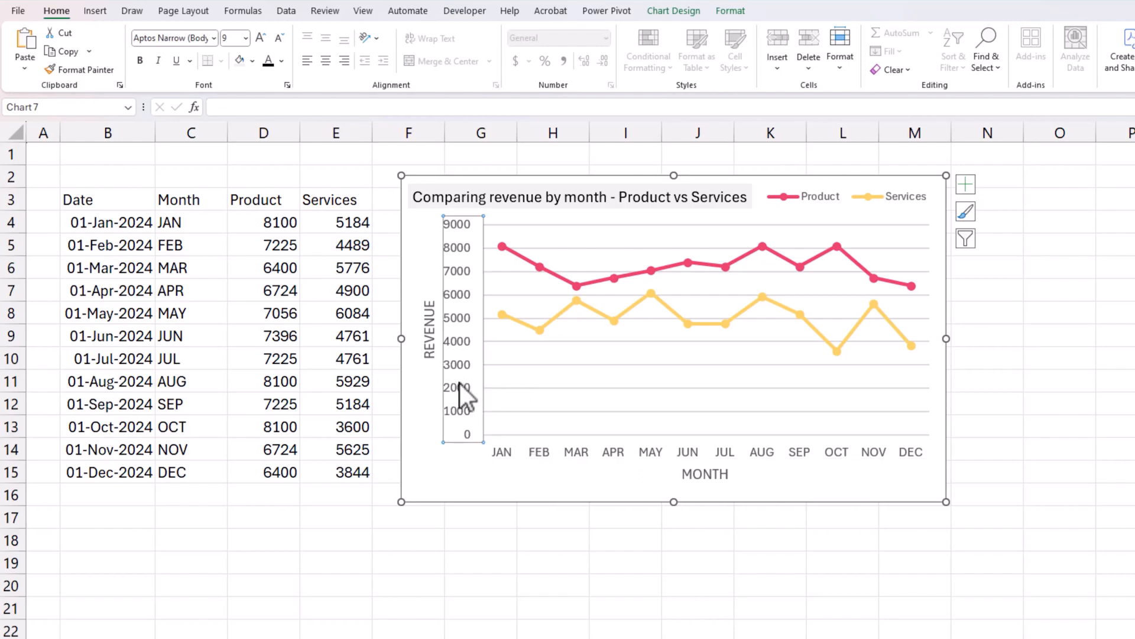
{"action": "right_click", "coordinate": [460, 296]}
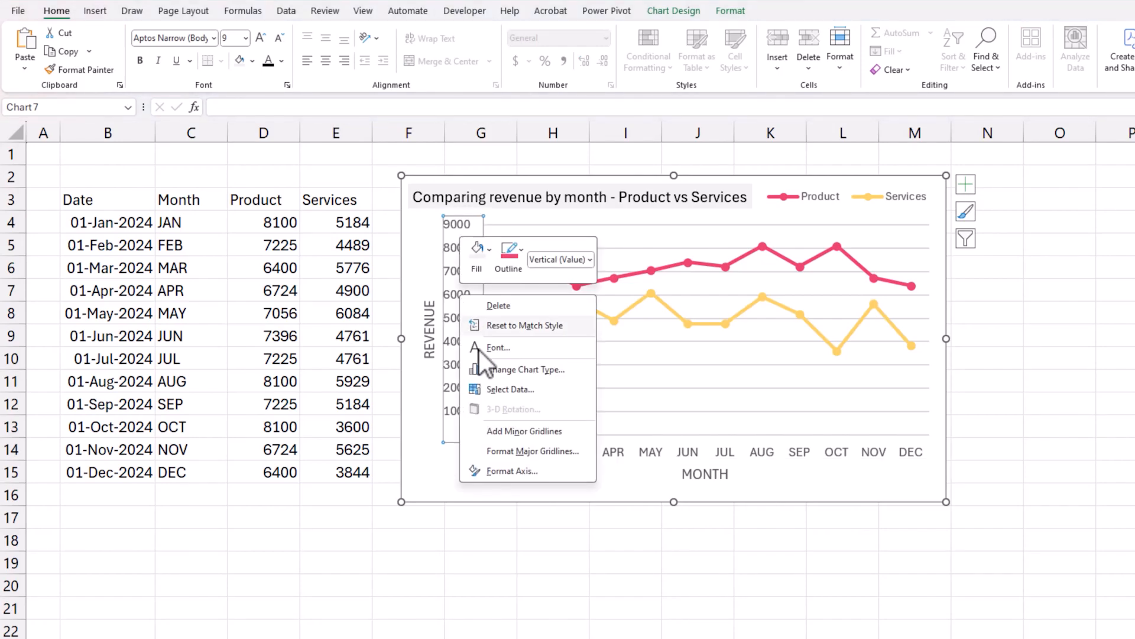
{"action": "left_click", "coordinate": [490, 470]}
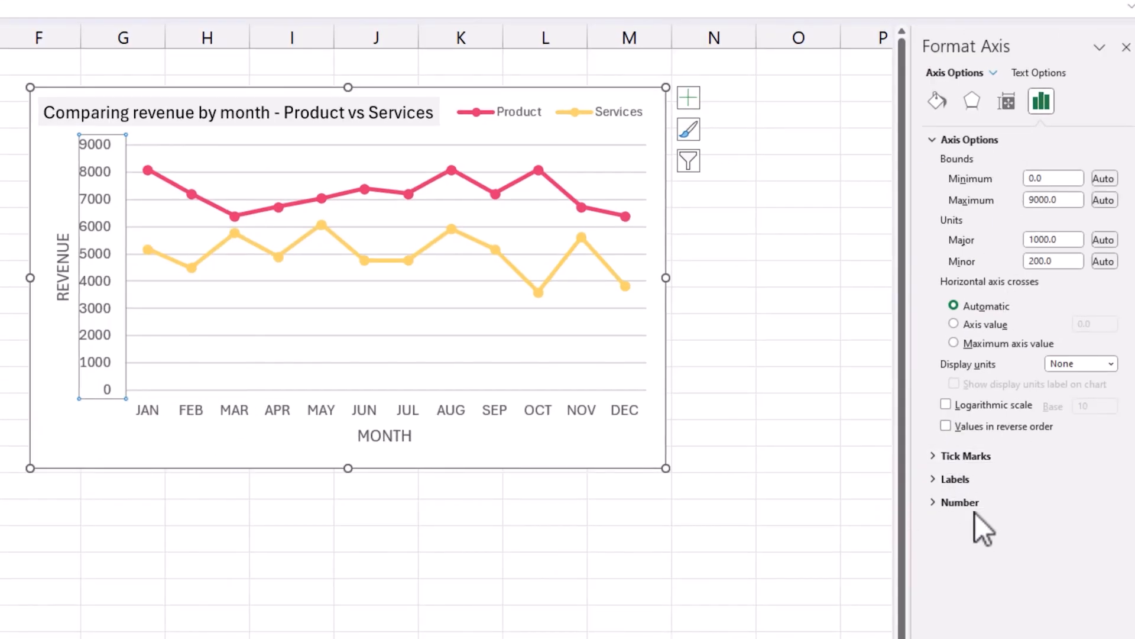
{"action": "left_click", "coordinate": [935, 504]}
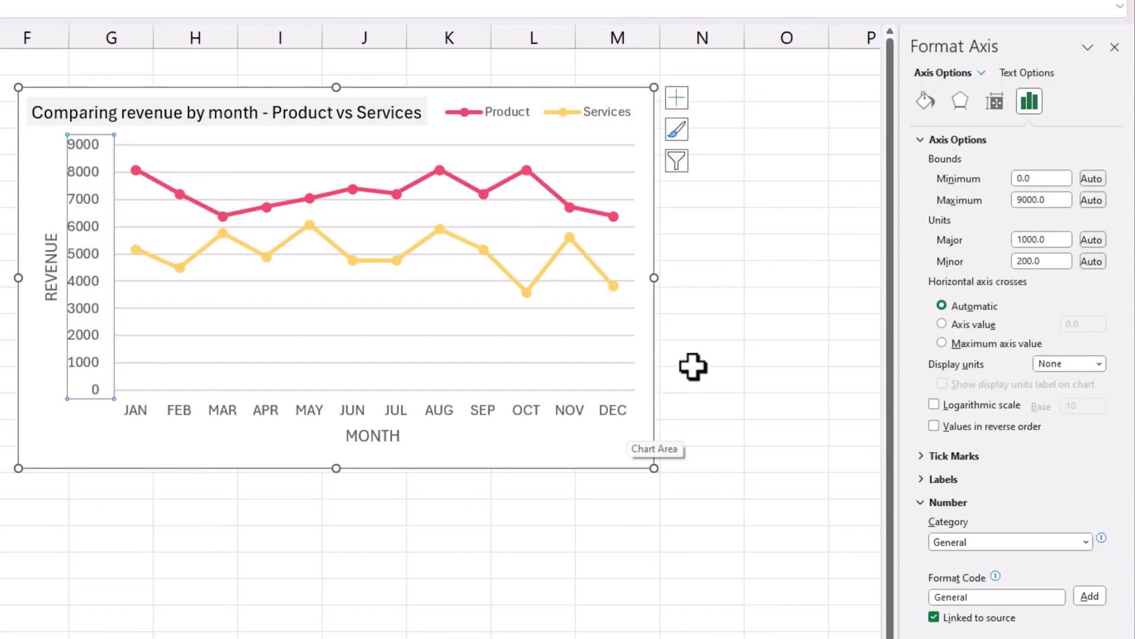
Format the chart's major gridlines as solid lines in the lightest grey shade of the white theme color
{"action": "right_click", "coordinate": [612, 173]}
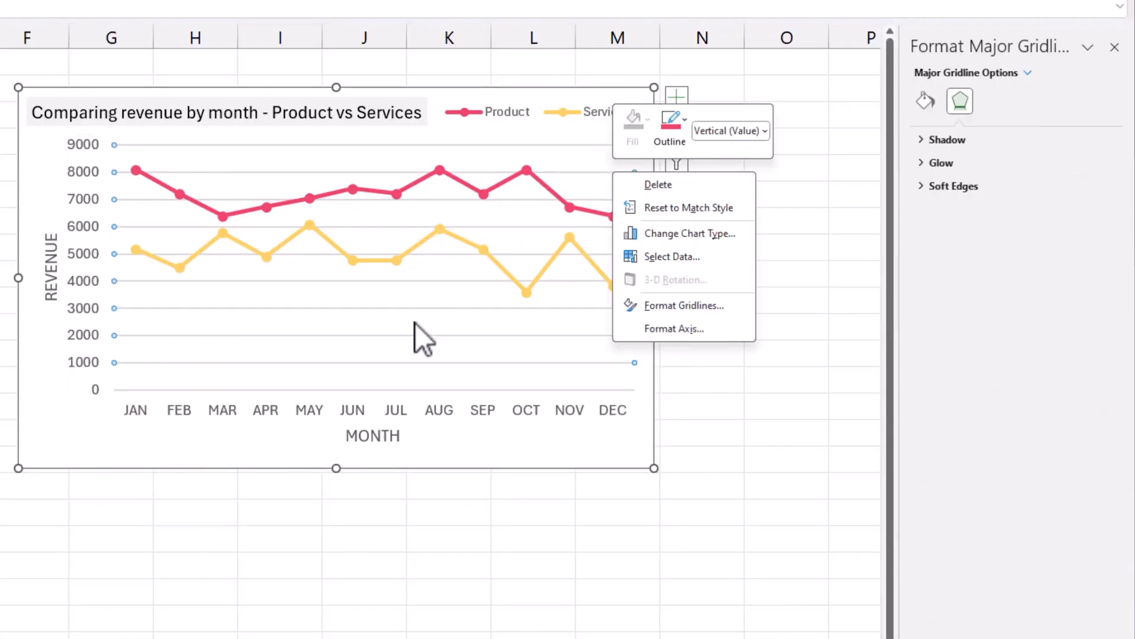
{"action": "left_click", "coordinate": [386, 335]}
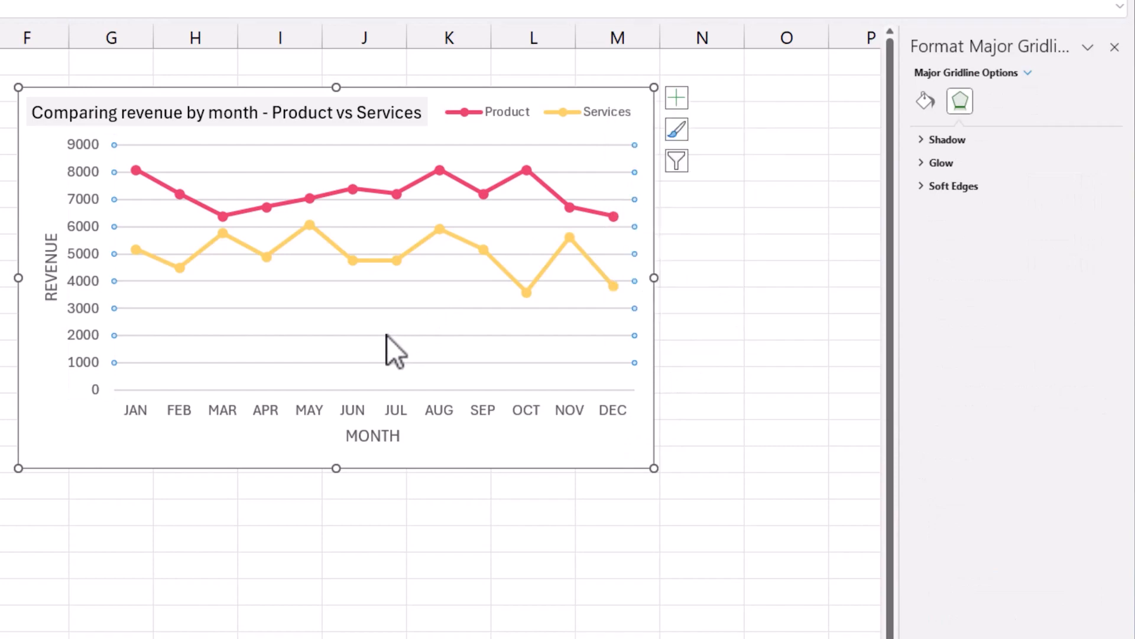
{"action": "right_click", "coordinate": [274, 336]}
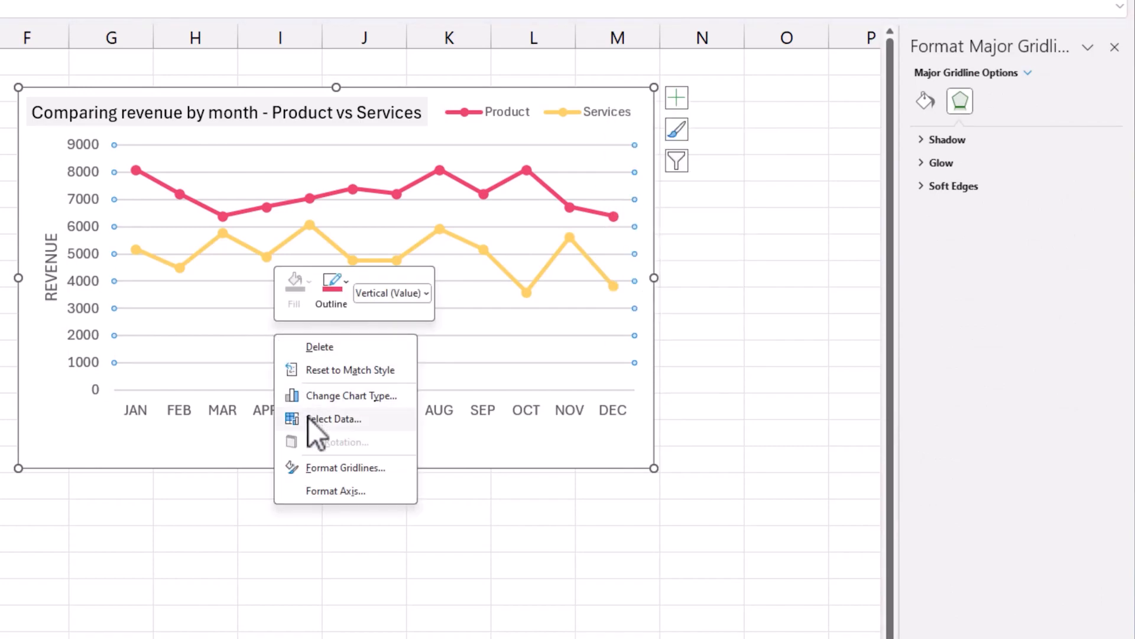
{"action": "left_click", "coordinate": [345, 468]}
{"action": "left_click", "coordinate": [958, 184]}
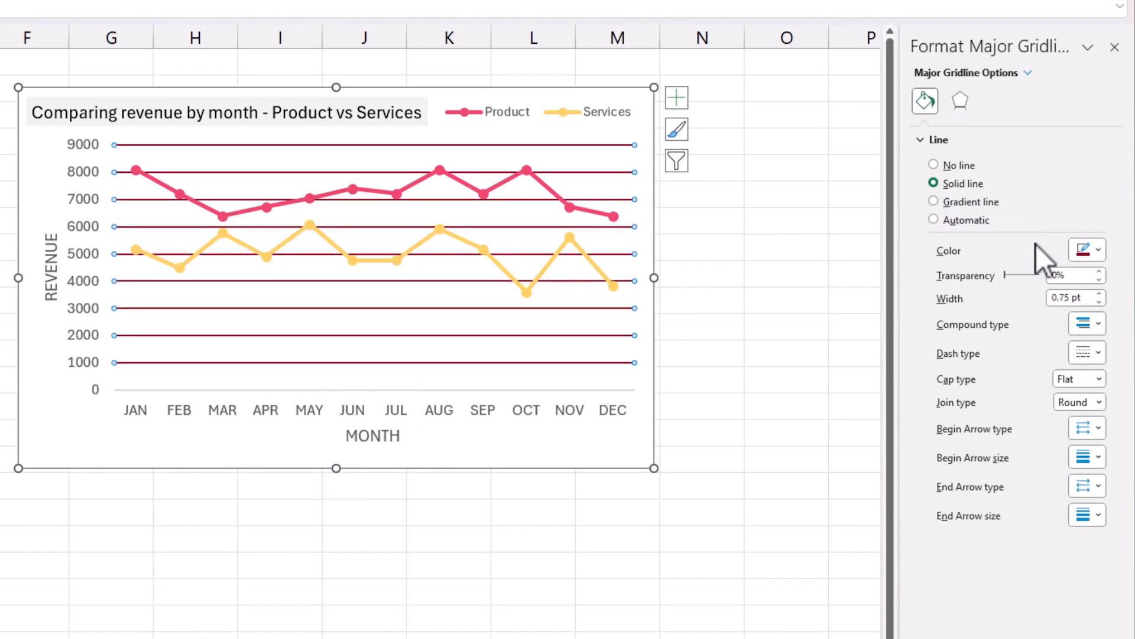
{"action": "left_click", "coordinate": [1093, 253]}
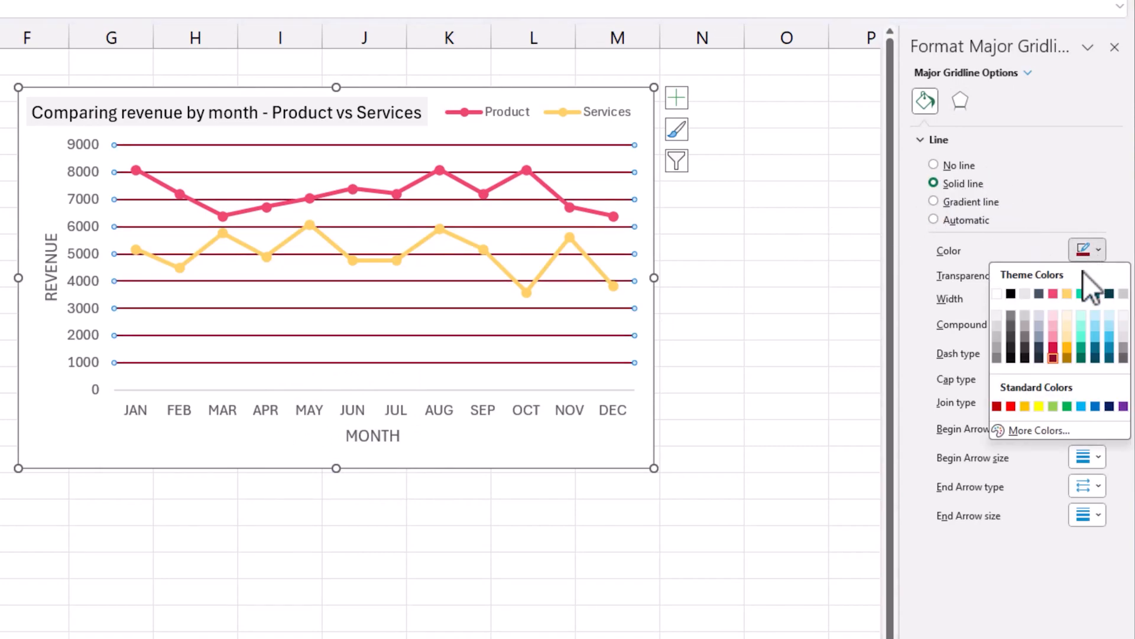
{"action": "left_click", "coordinate": [998, 318]}
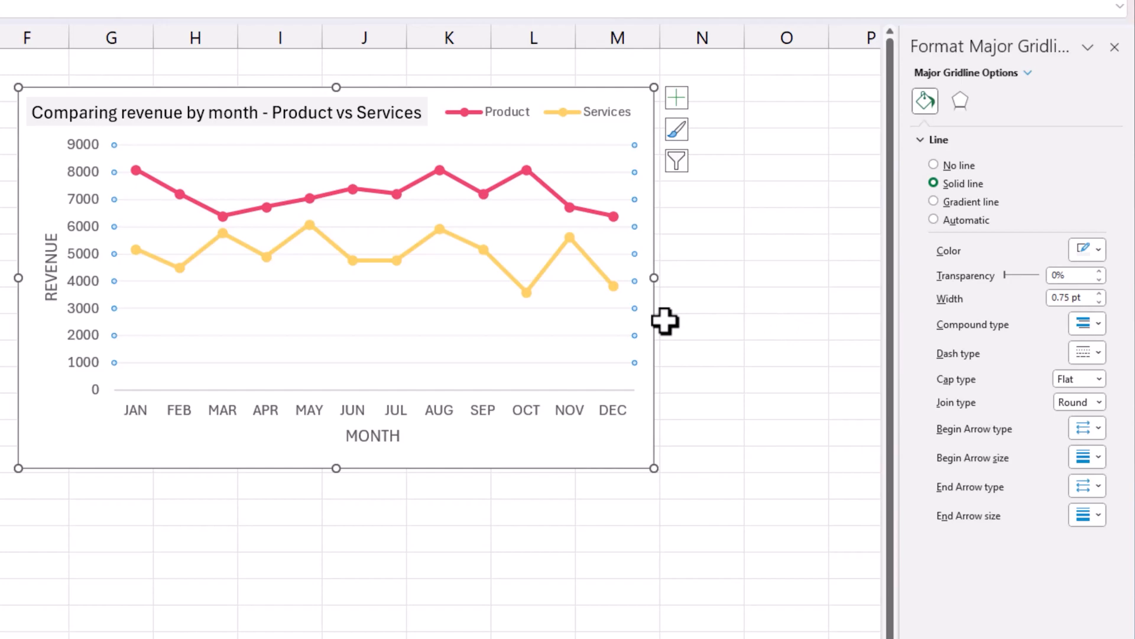
{"action": "left_click", "coordinate": [720, 301]}
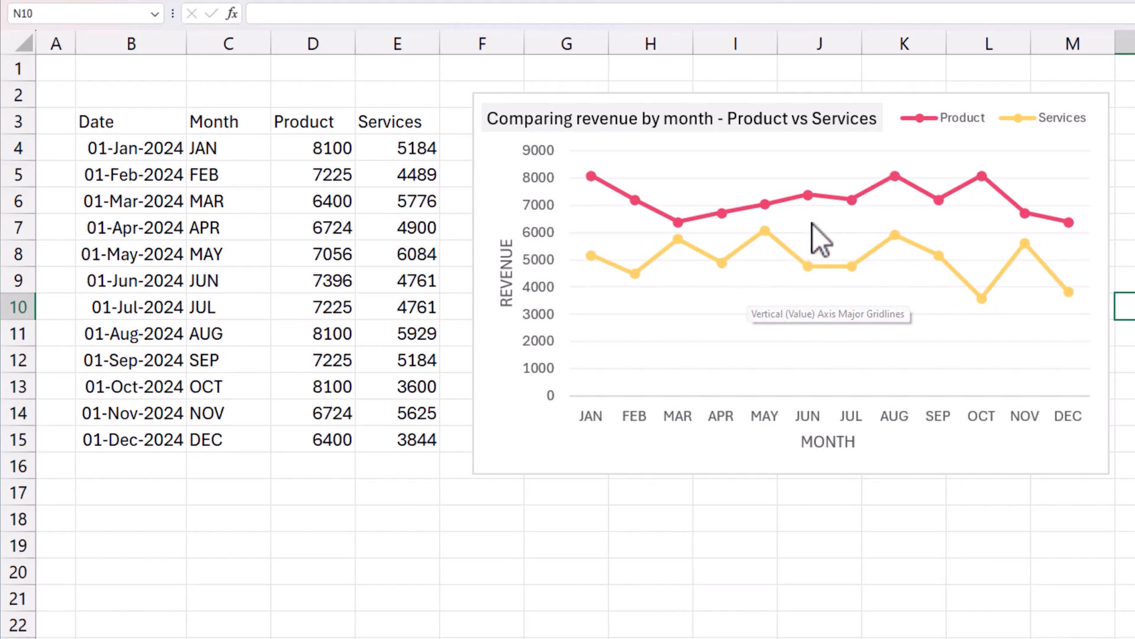
{"action": "mouse_move", "coordinate": [816, 203]}
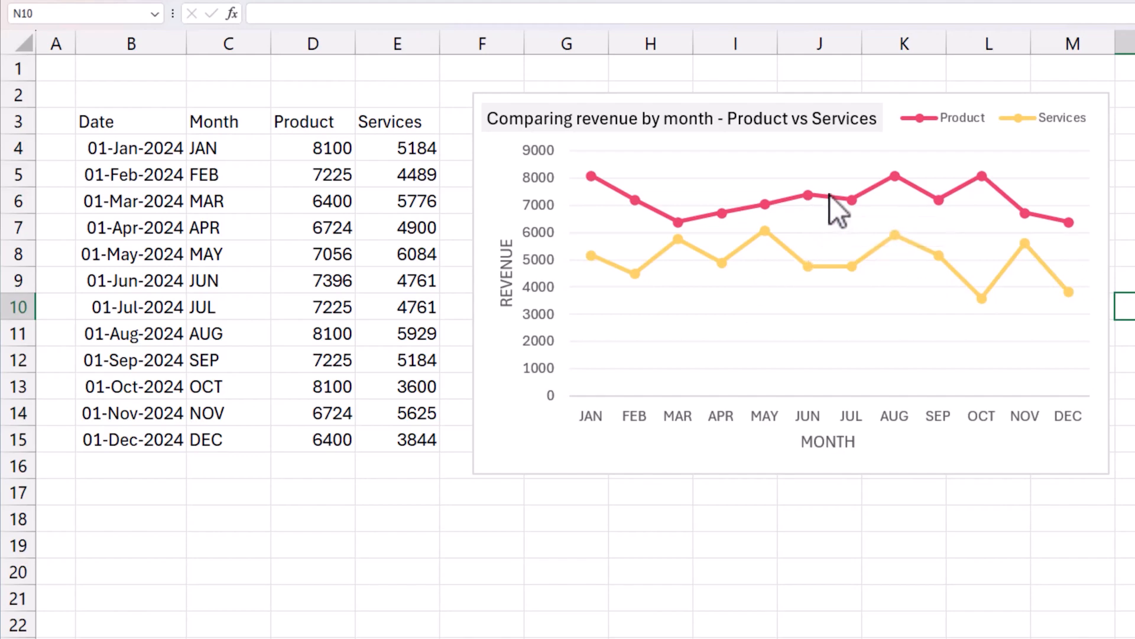
{"action": "left_click", "coordinate": [882, 181]}
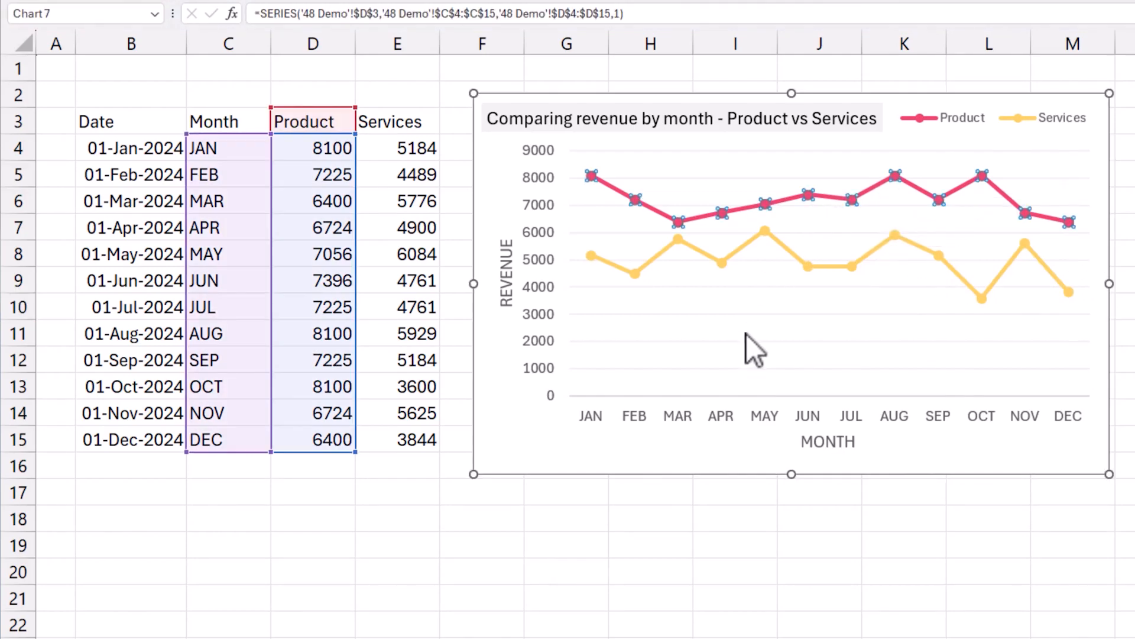
{"action": "left_click", "coordinate": [765, 315]}
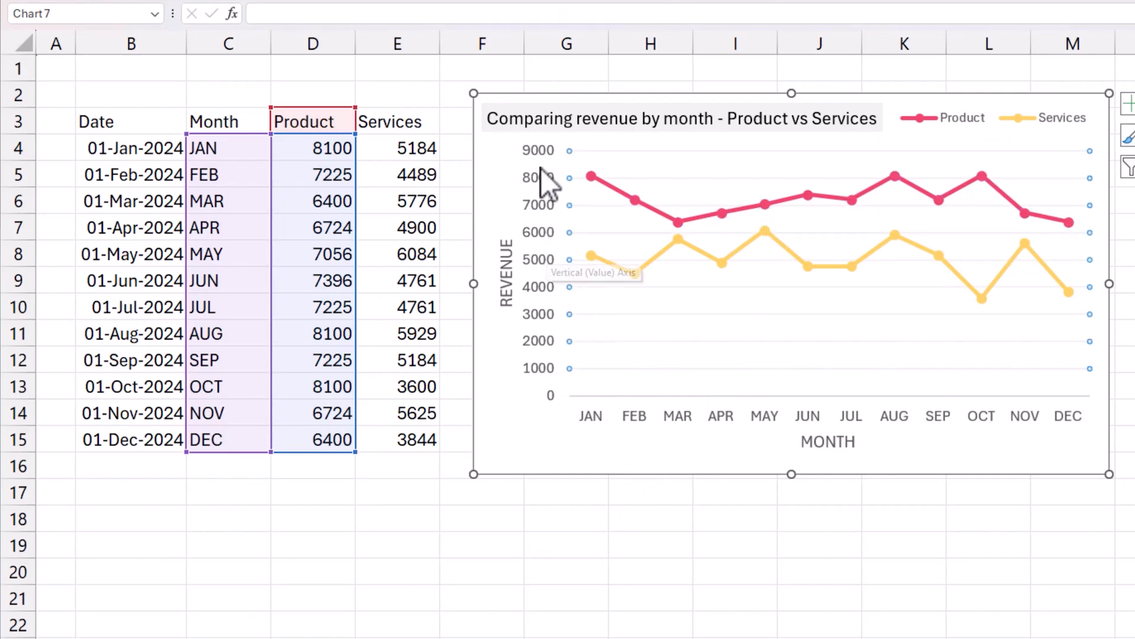
Fix the minimum bound of the chart's vertical axis at 0
{"action": "left_click", "coordinate": [542, 300]}
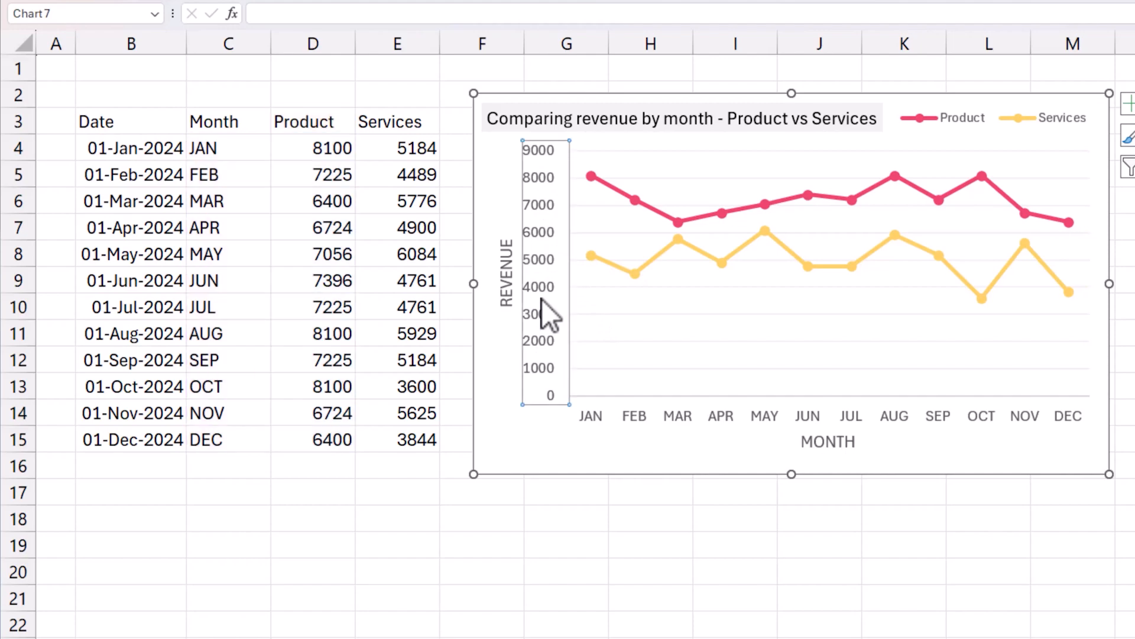
{"action": "right_click", "coordinate": [542, 290]}
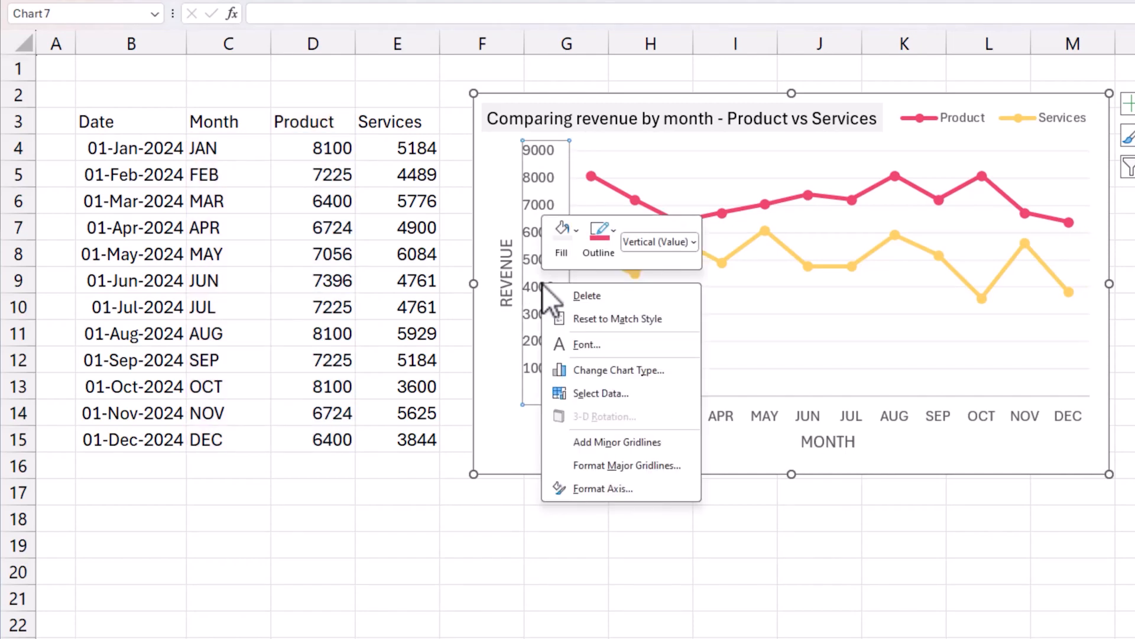
{"action": "left_click", "coordinate": [629, 494]}
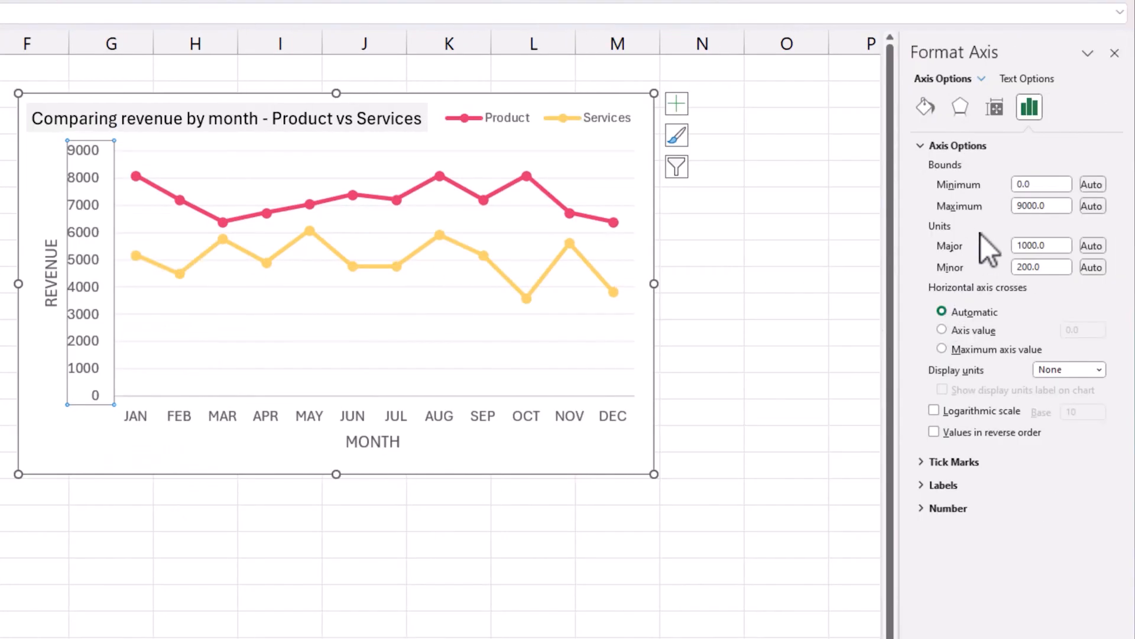
{"action": "double_click", "coordinate": [1030, 184]}
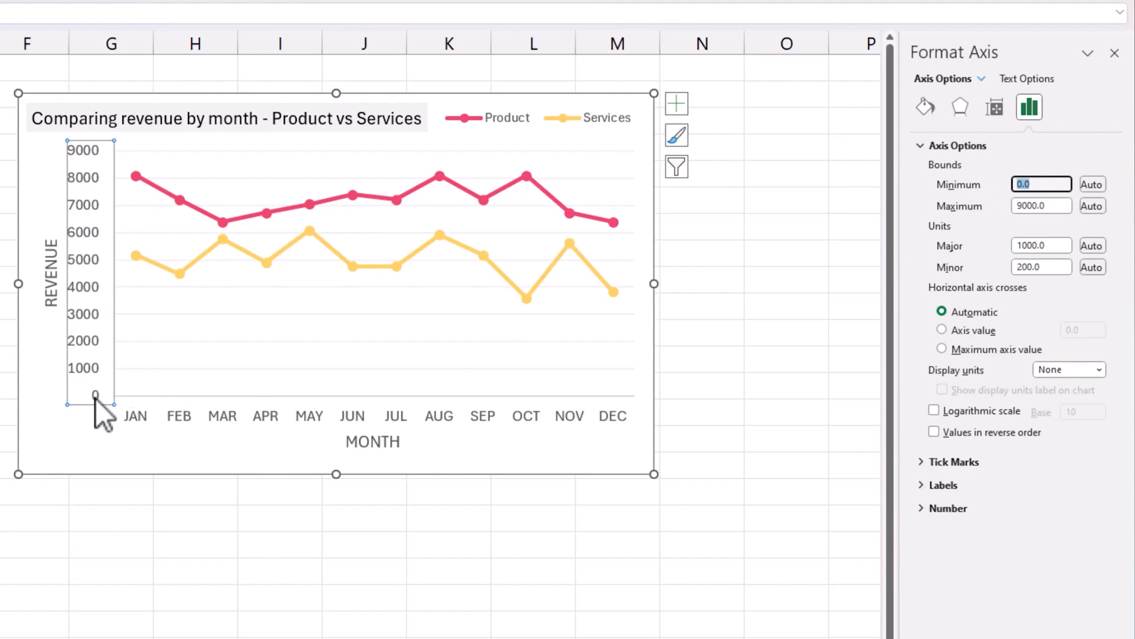
{"action": "double_click", "coordinate": [1026, 205]}
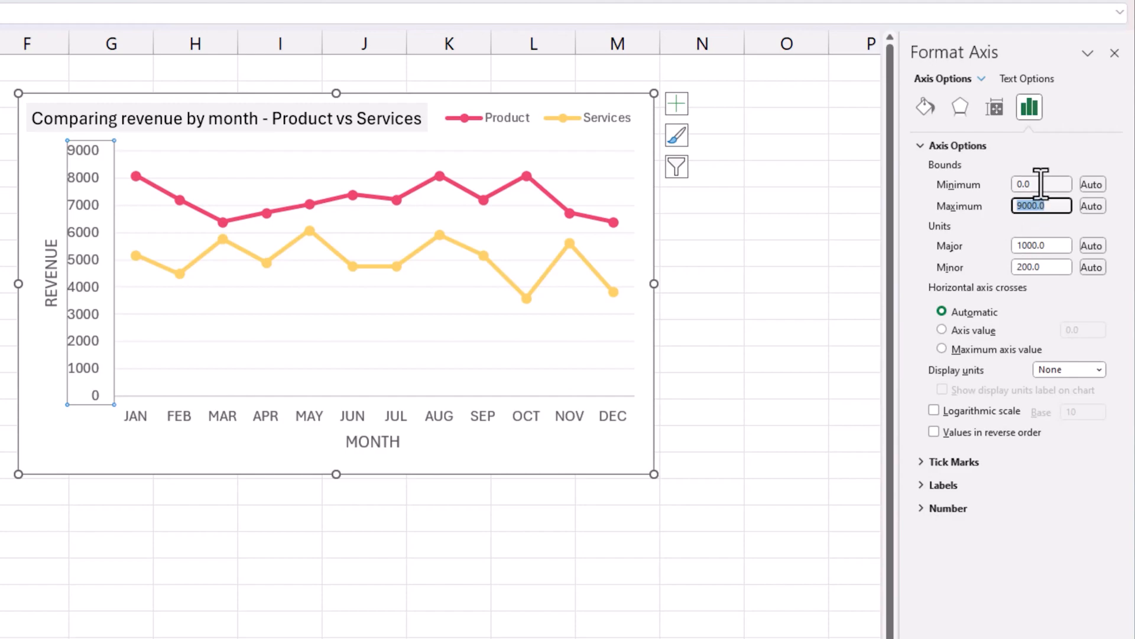
{"action": "double_click", "coordinate": [1022, 184]}
{"action": "type", "text": "0"}
{"action": "key", "text": "Return"}
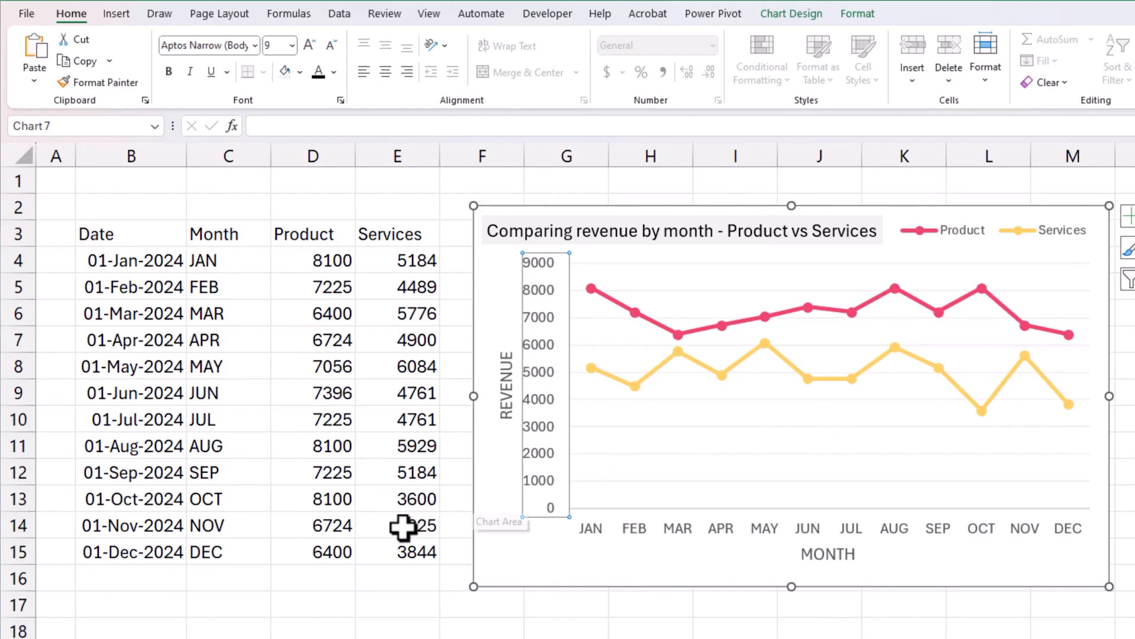
Try a January Product value of 15000 in cell D4 to test the chart's axis scaling, and undo the change
{"action": "left_click", "coordinate": [314, 551]}
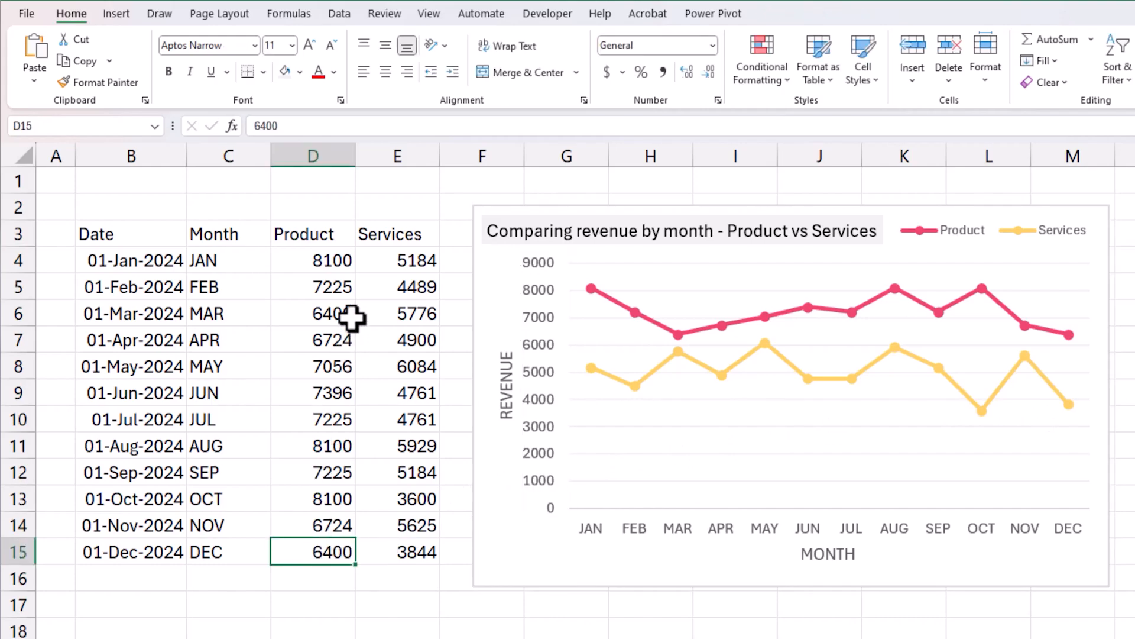
{"action": "left_click", "coordinate": [324, 263]}
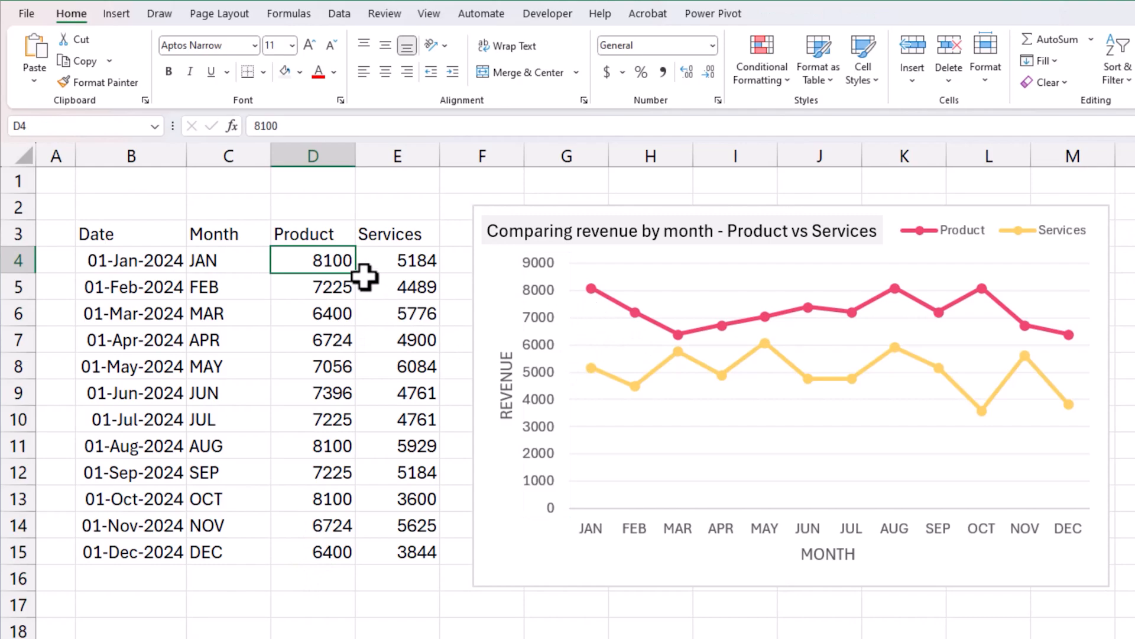
{"action": "type", "text": "150000"}
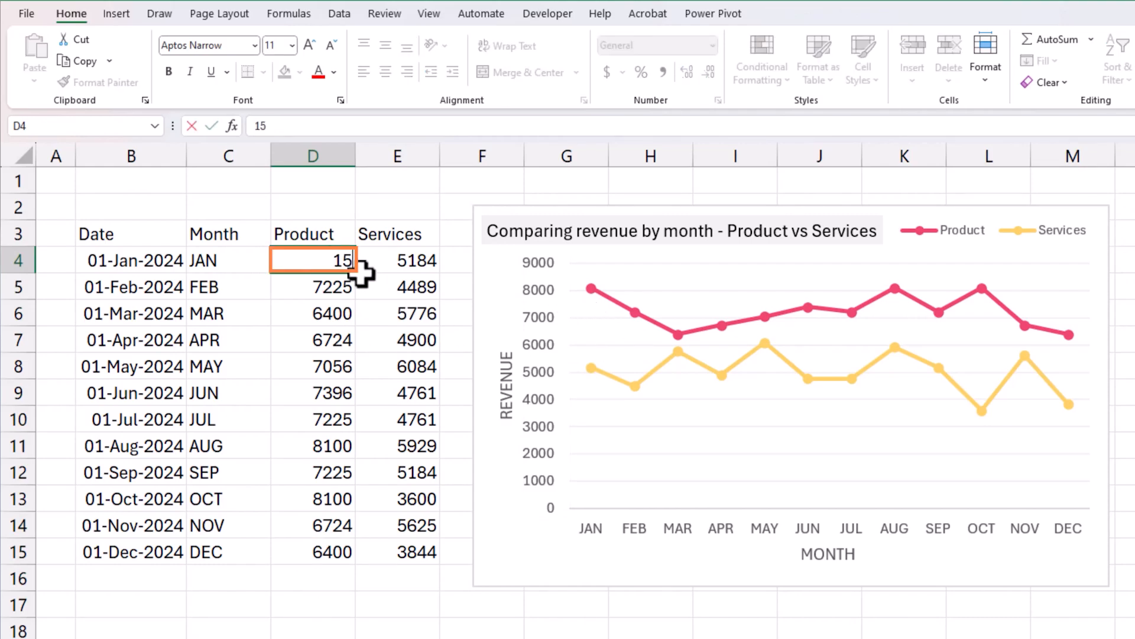
{"action": "key", "text": "BackSpace"}
{"action": "key", "text": "Return"}
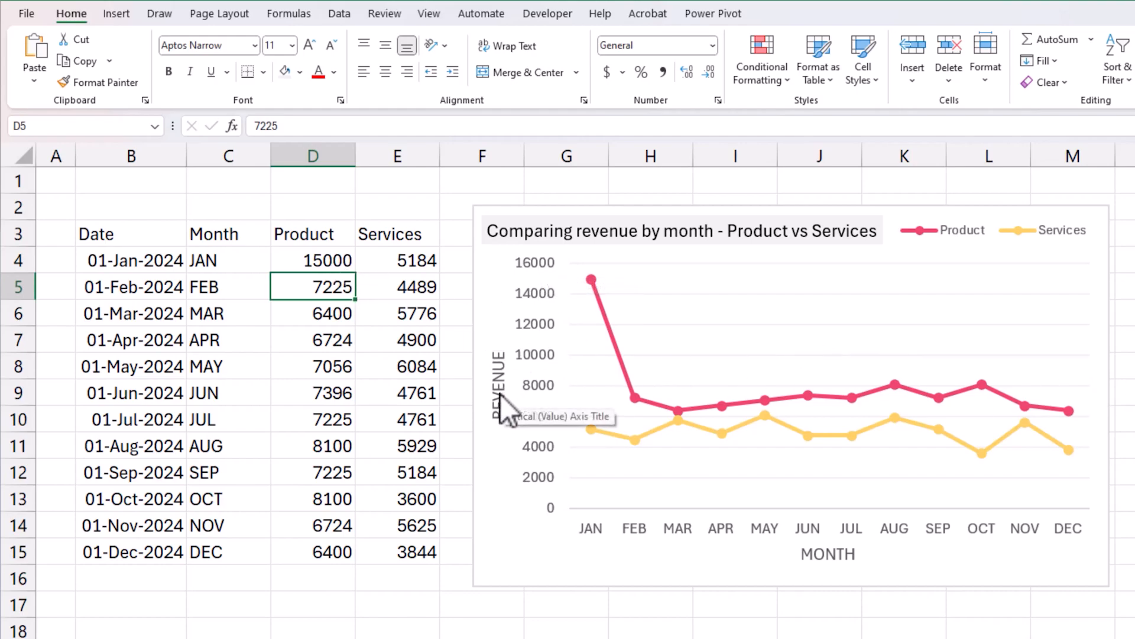
{"action": "key", "text": "ctrl+z"}
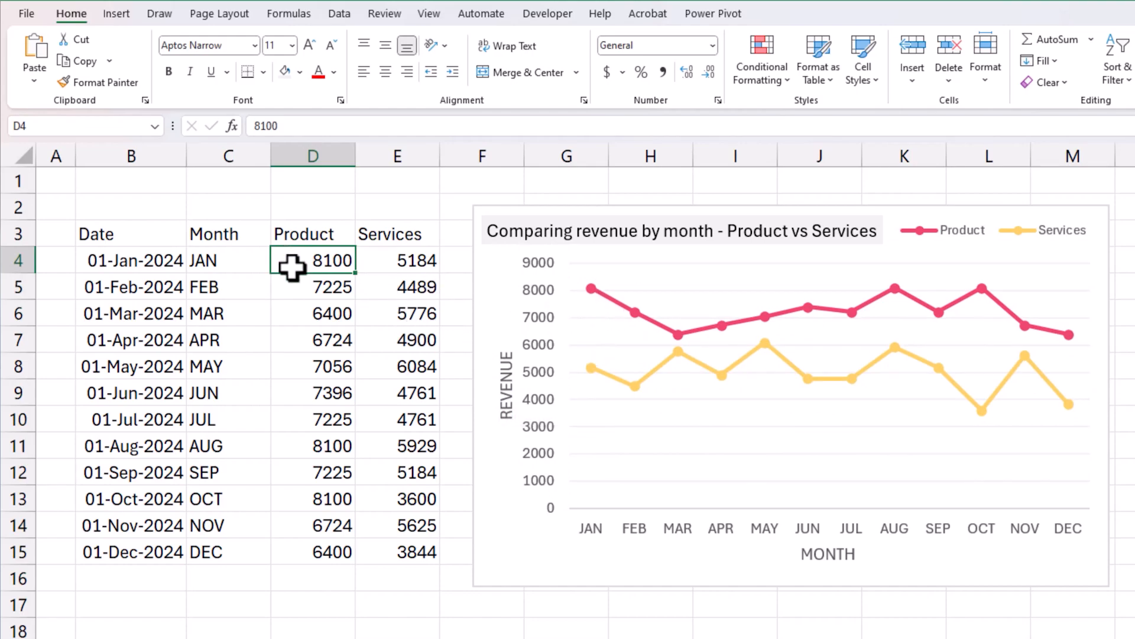
Review the bounds and units in the vertical axis's formatting options again
{"action": "left_click", "coordinate": [535, 297]}
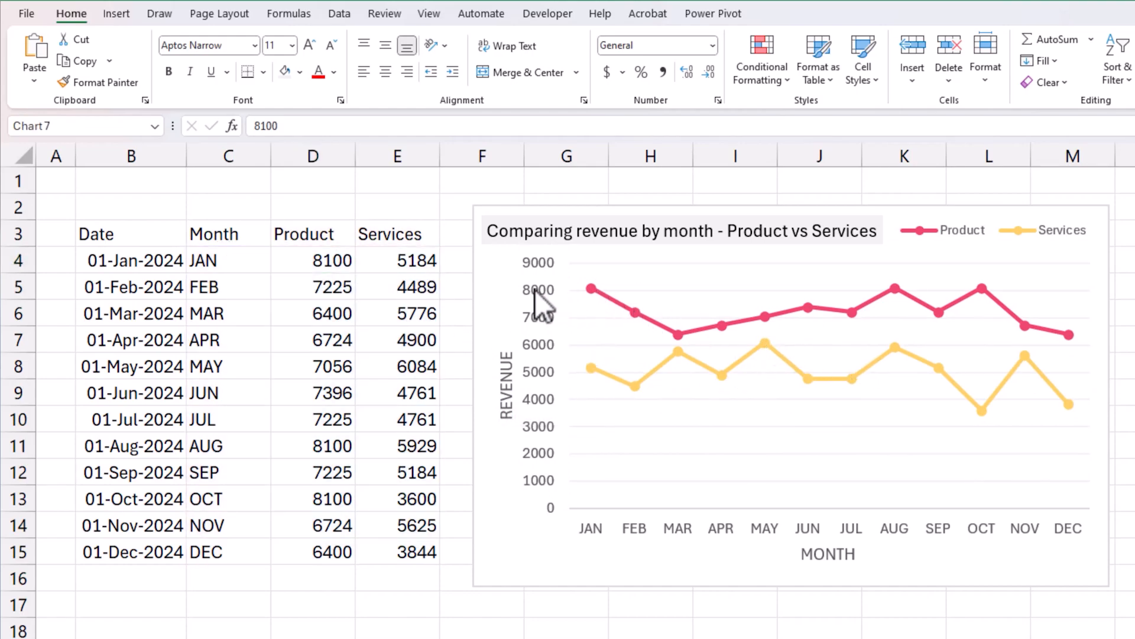
{"action": "right_click", "coordinate": [533, 297]}
{"action": "left_click", "coordinate": [580, 499]}
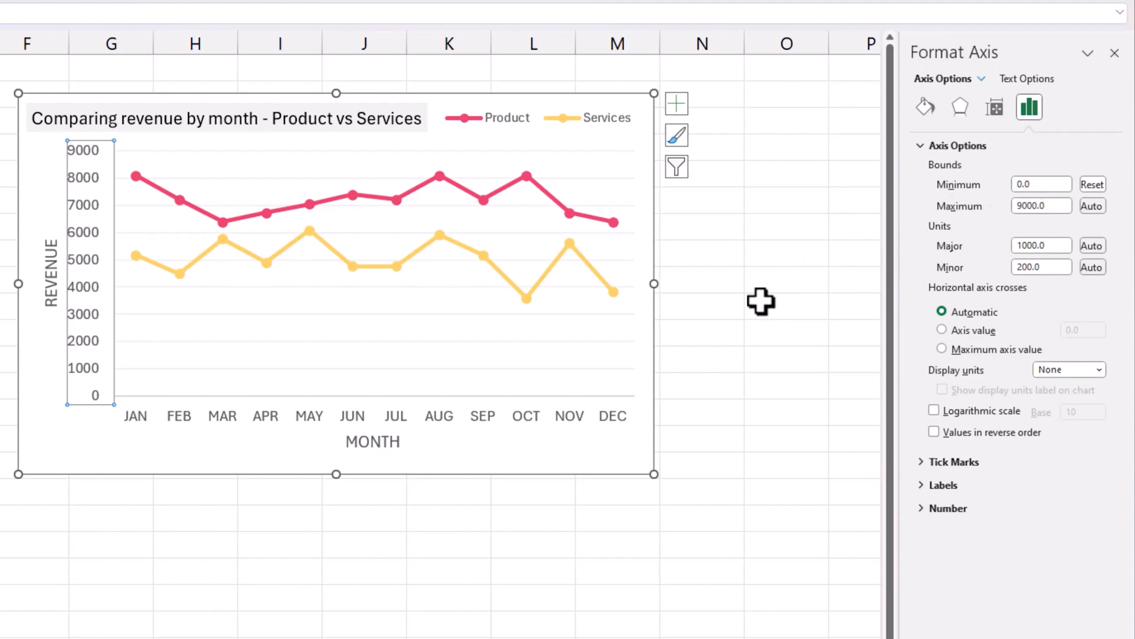
Format the Product series as a solid line in a medium-light blue theme shade with a width of 1.5 pt
{"action": "right_click", "coordinate": [512, 184]}
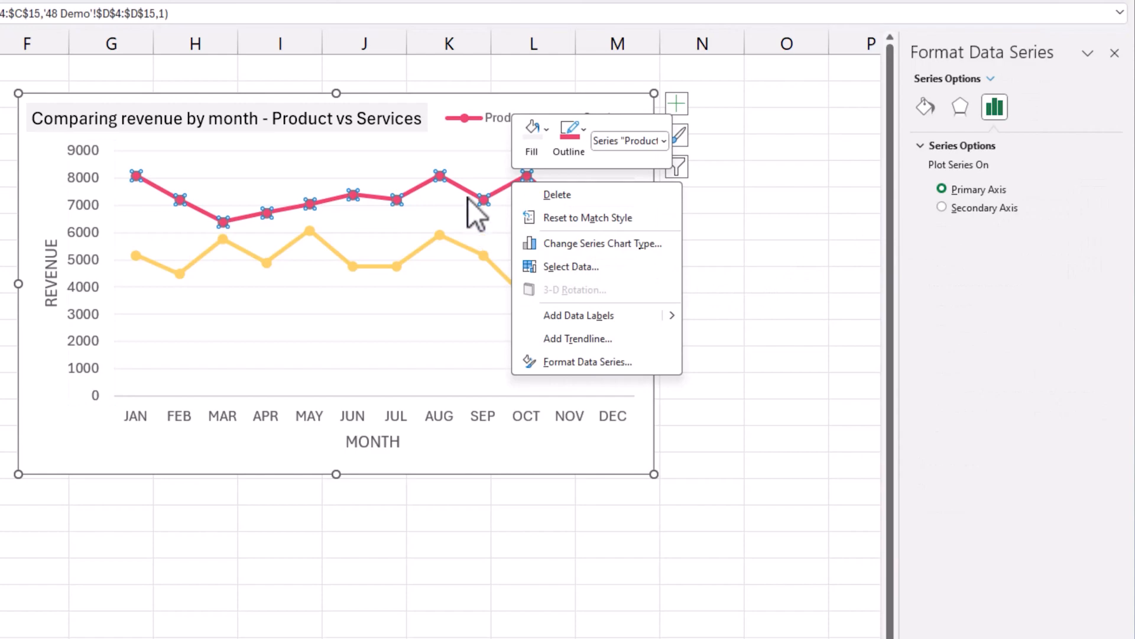
{"action": "left_click", "coordinate": [594, 362]}
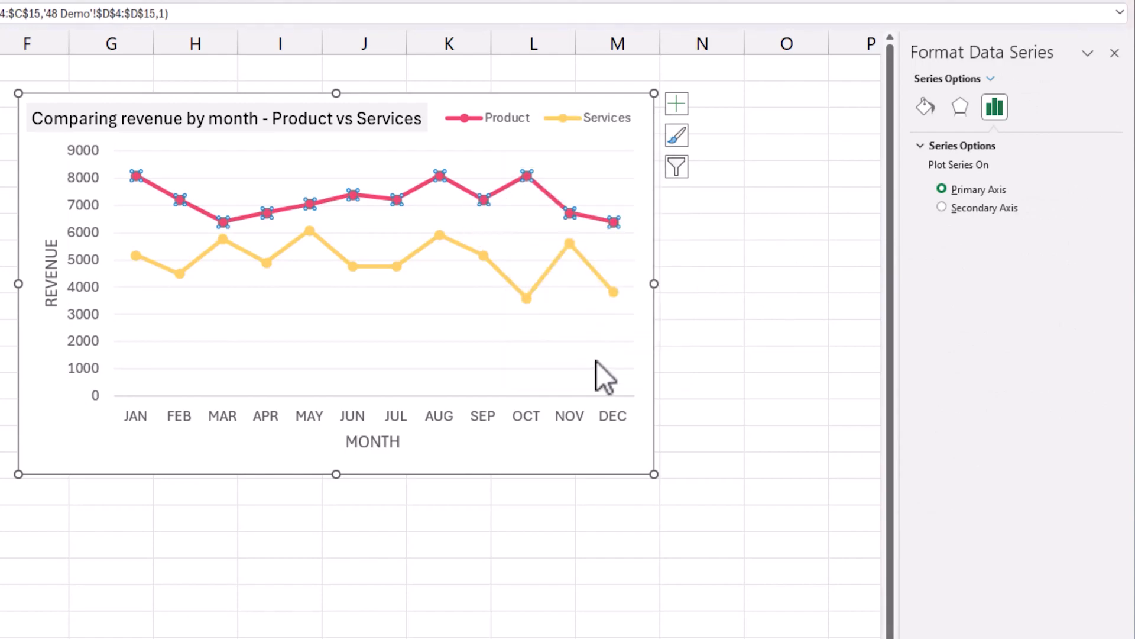
{"action": "left_click", "coordinate": [925, 108]}
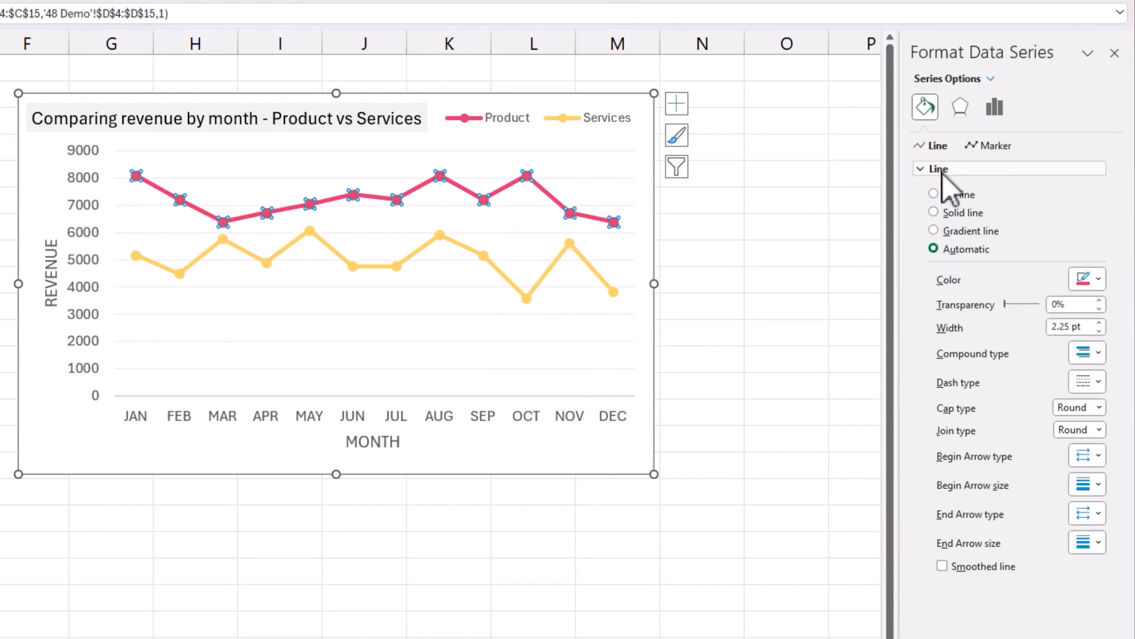
{"action": "left_click", "coordinate": [974, 214]}
{"action": "left_click", "coordinate": [1099, 279]}
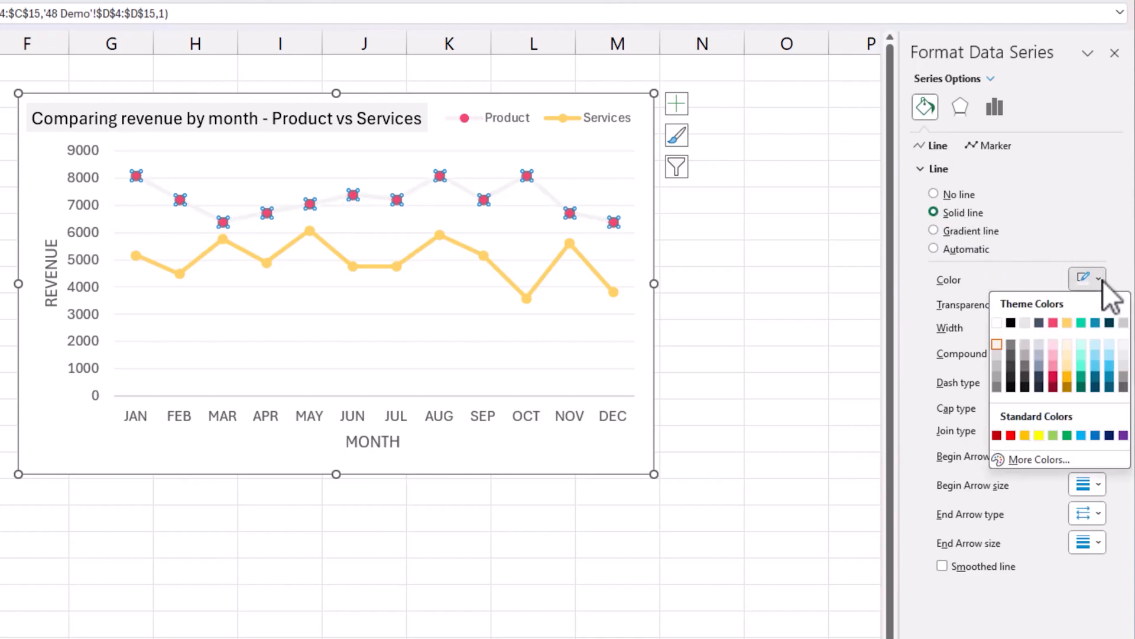
{"action": "left_click", "coordinate": [1097, 365]}
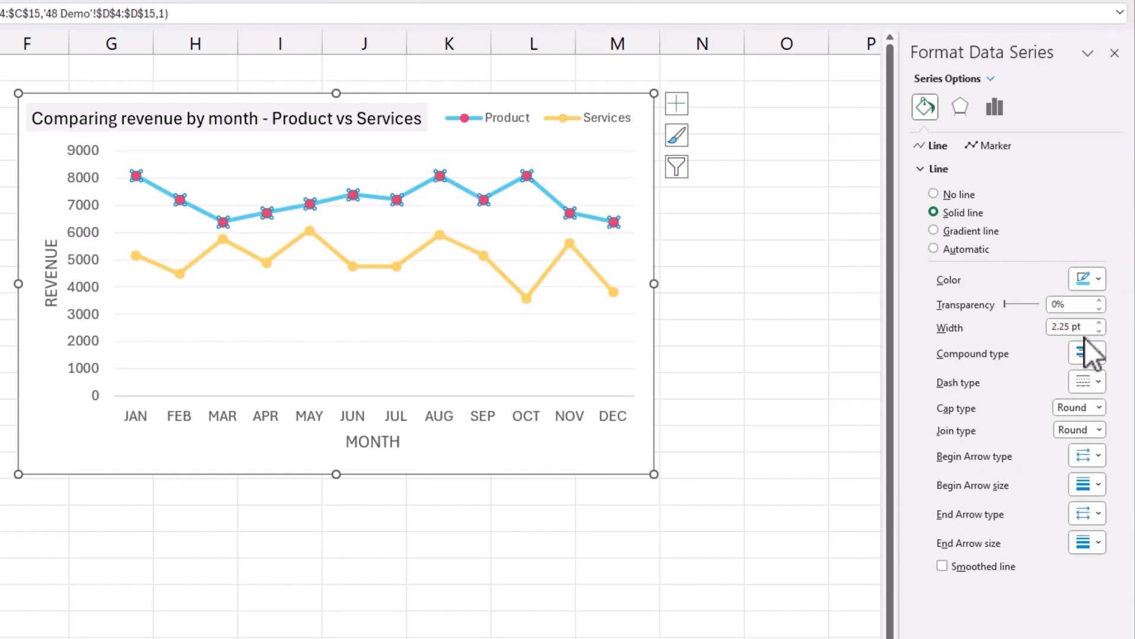
{"action": "left_click", "coordinate": [1100, 331]}
{"action": "left_click", "coordinate": [1100, 330]}
{"action": "left_click", "coordinate": [1100, 330]}
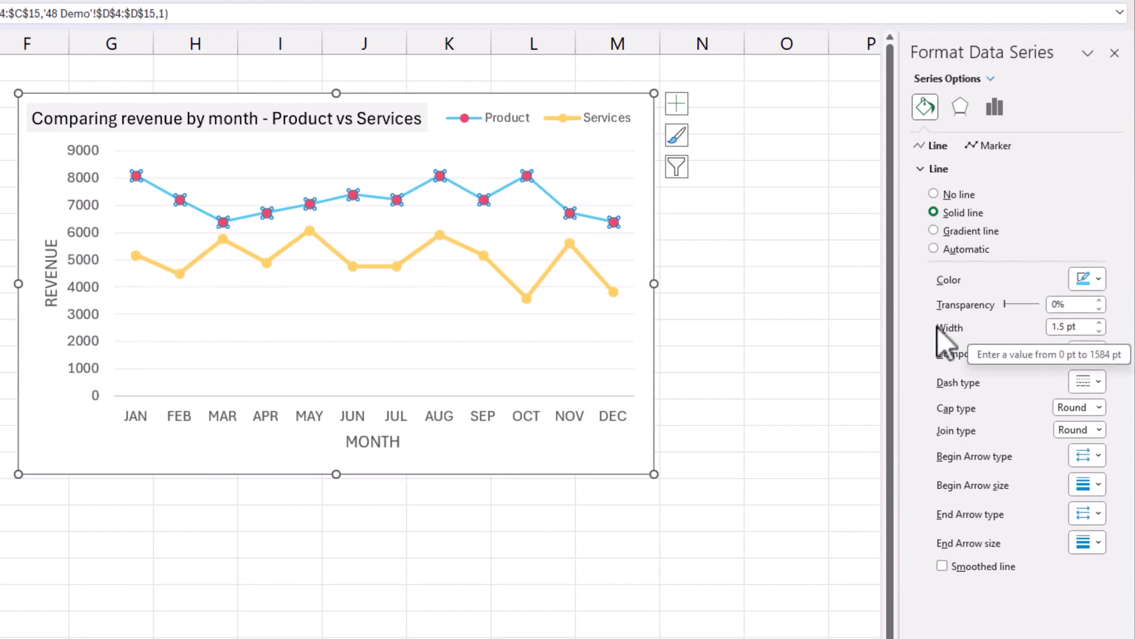
Set the Product line's dash type to the fine dotted pattern, comparing it with the solid style
{"action": "left_click", "coordinate": [1093, 381]}
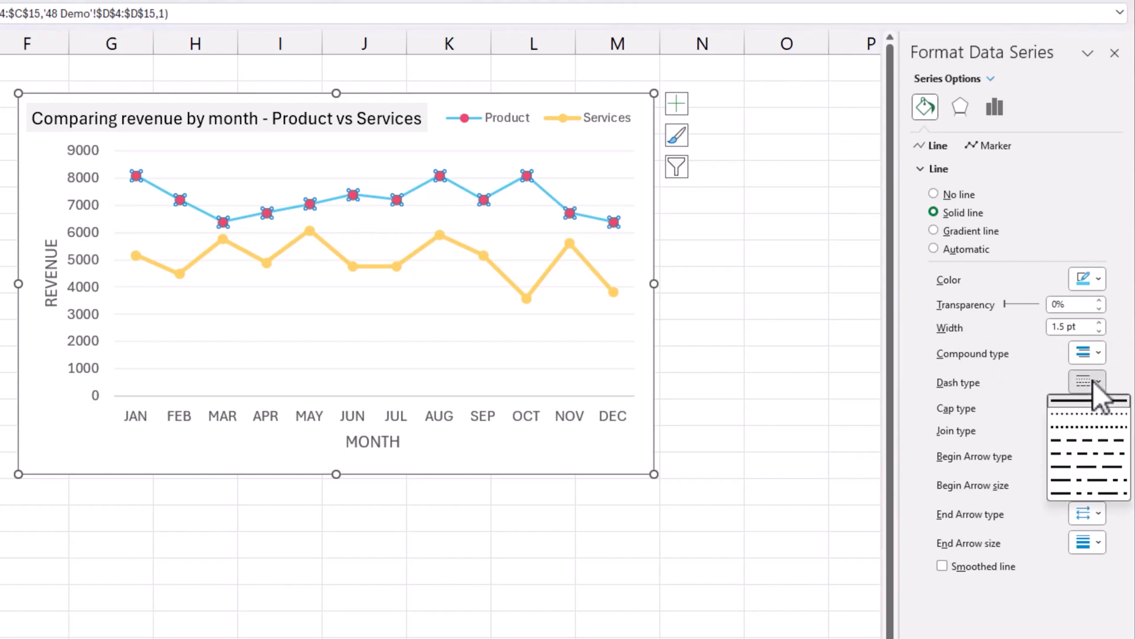
{"action": "left_click", "coordinate": [1091, 413]}
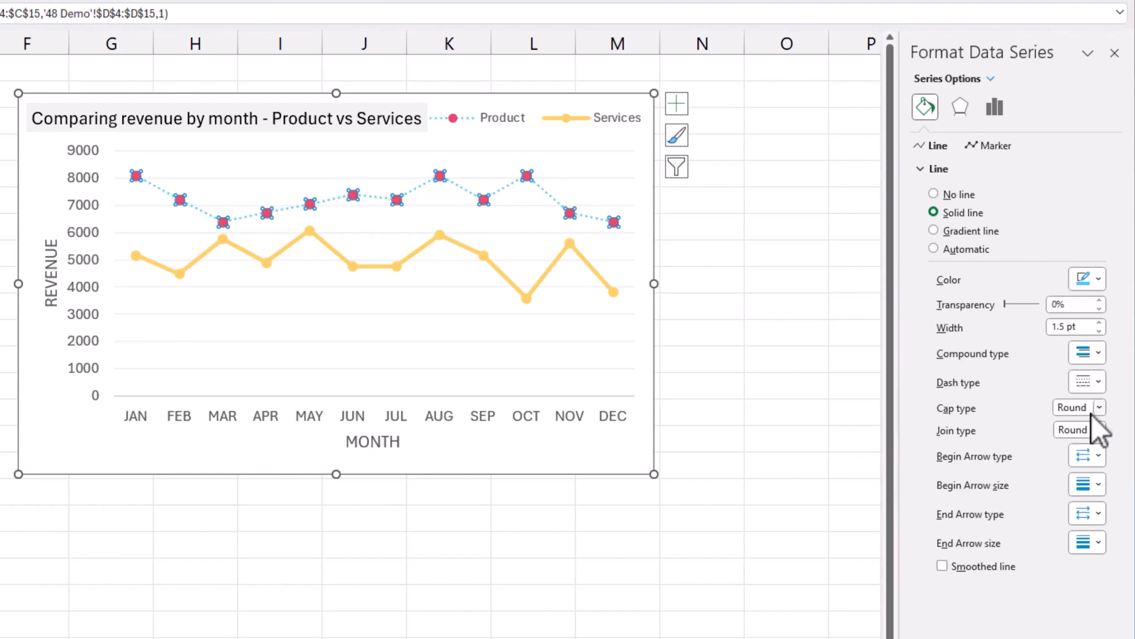
{"action": "left_click", "coordinate": [1099, 387]}
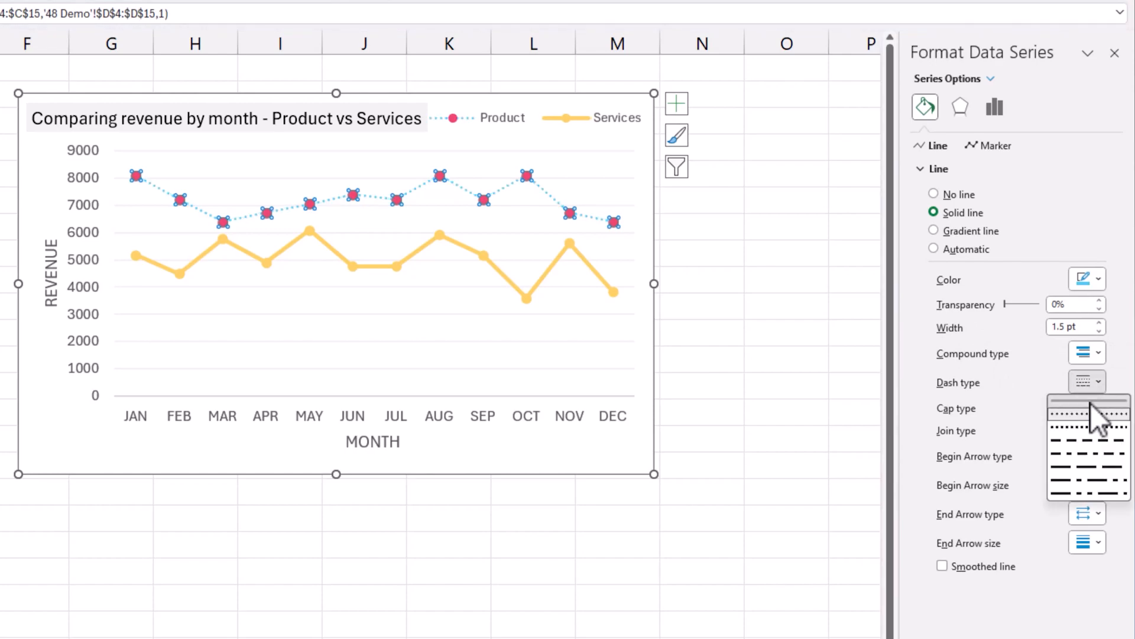
{"action": "left_click", "coordinate": [1091, 403]}
{"action": "left_click", "coordinate": [1098, 385]}
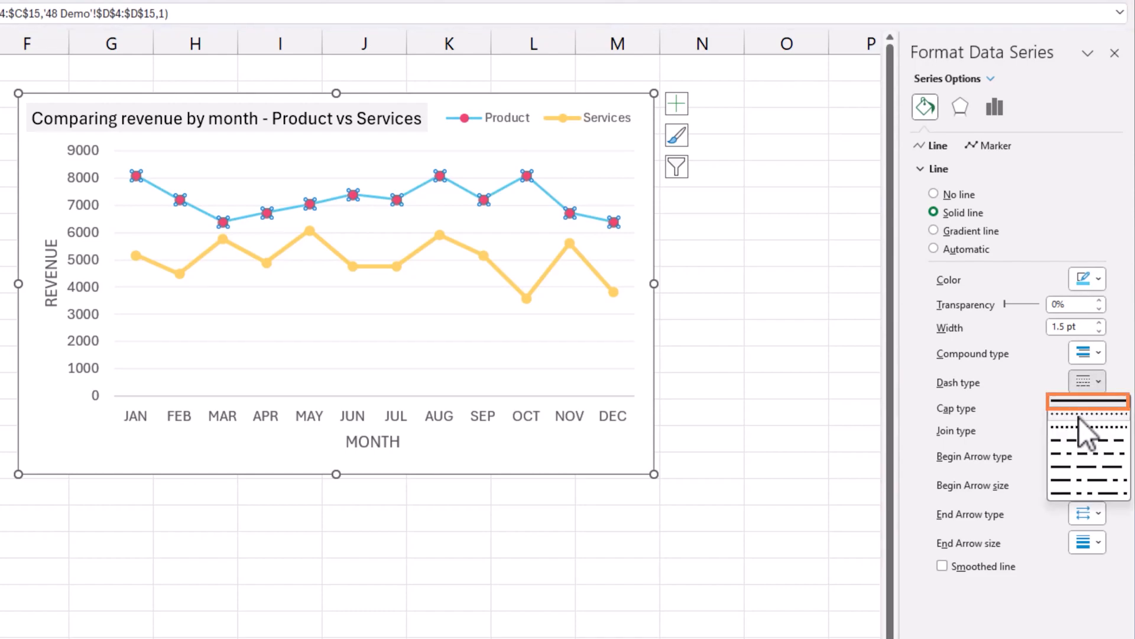
{"action": "left_click", "coordinate": [1082, 419]}
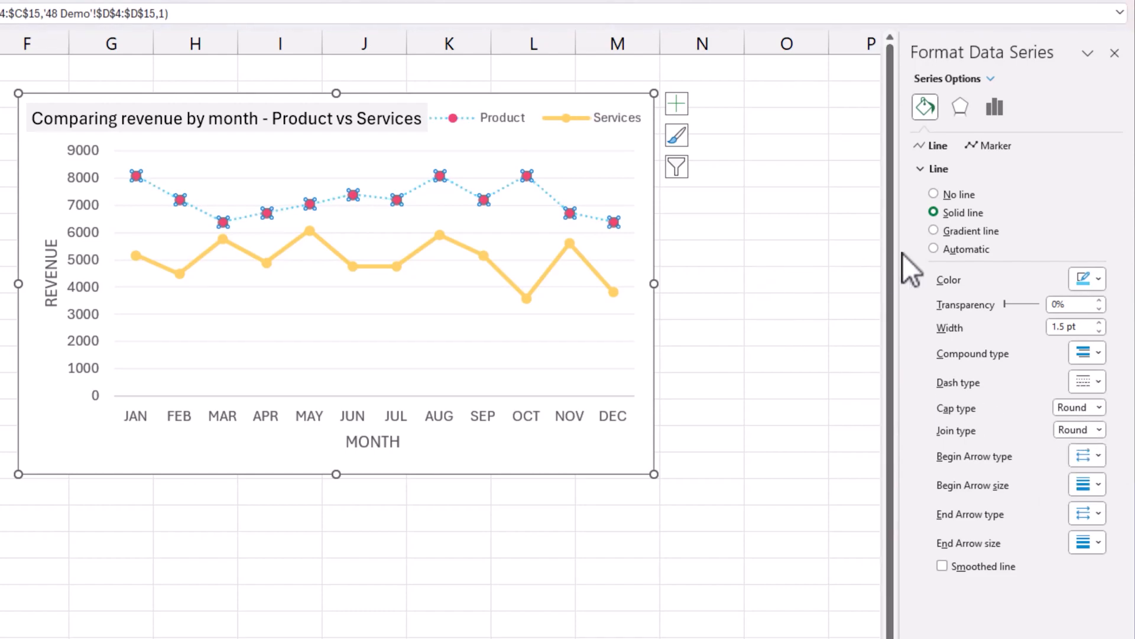
Give the Product series built-in round markers at size 4
{"action": "left_click", "coordinate": [976, 150]}
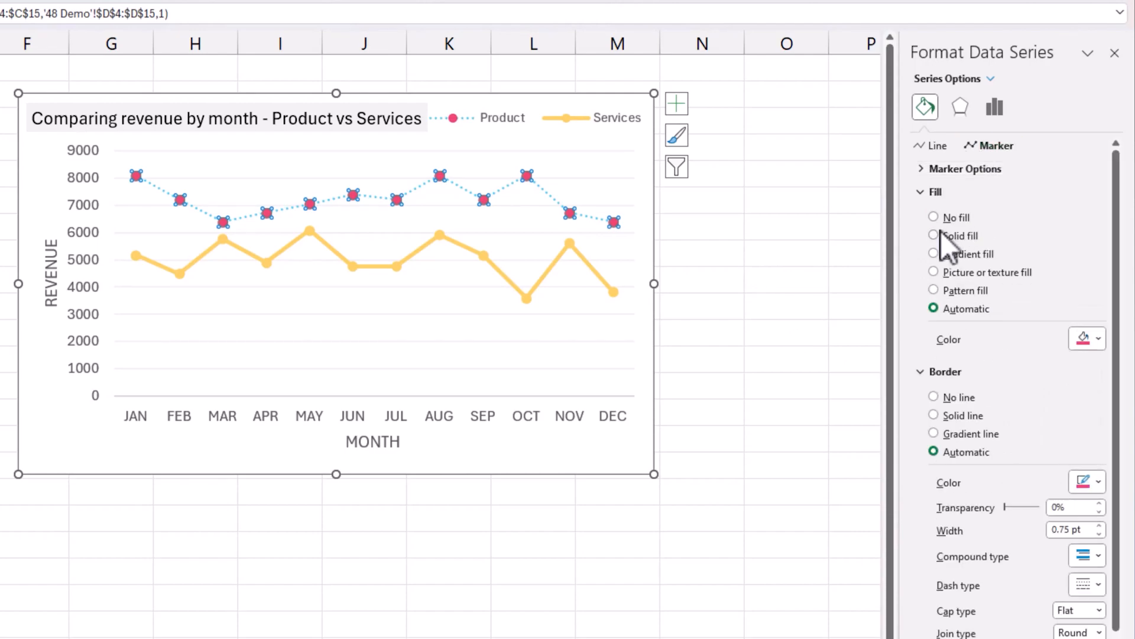
{"action": "left_click", "coordinate": [921, 170]}
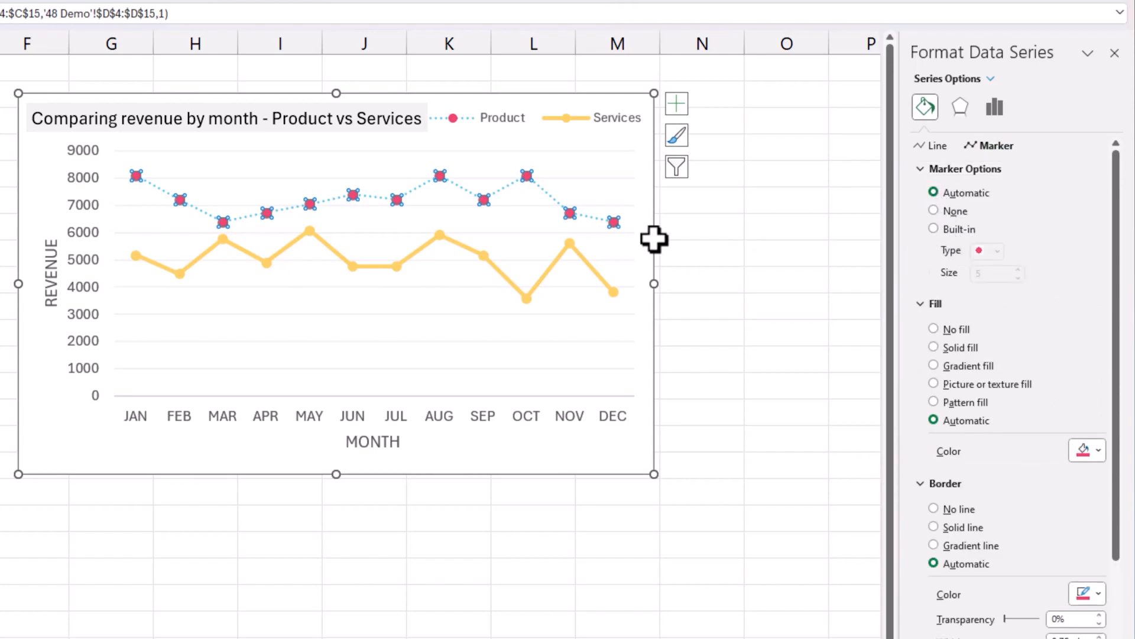
{"action": "left_click", "coordinate": [974, 232]}
{"action": "left_click", "coordinate": [998, 250]}
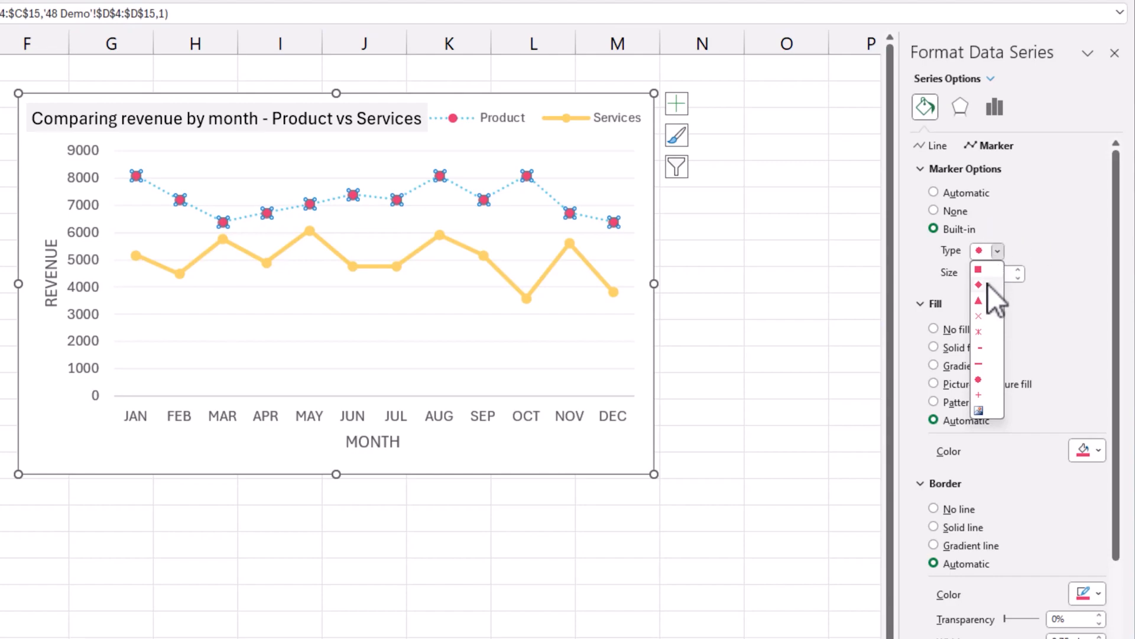
{"action": "left_click", "coordinate": [990, 380]}
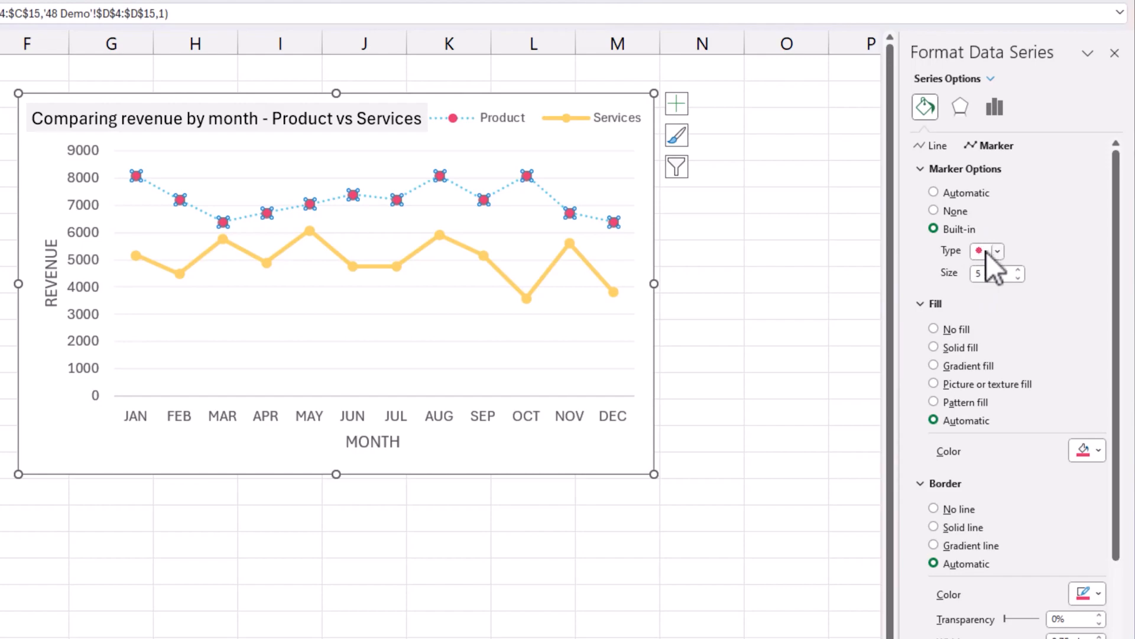
{"action": "left_click", "coordinate": [1020, 278]}
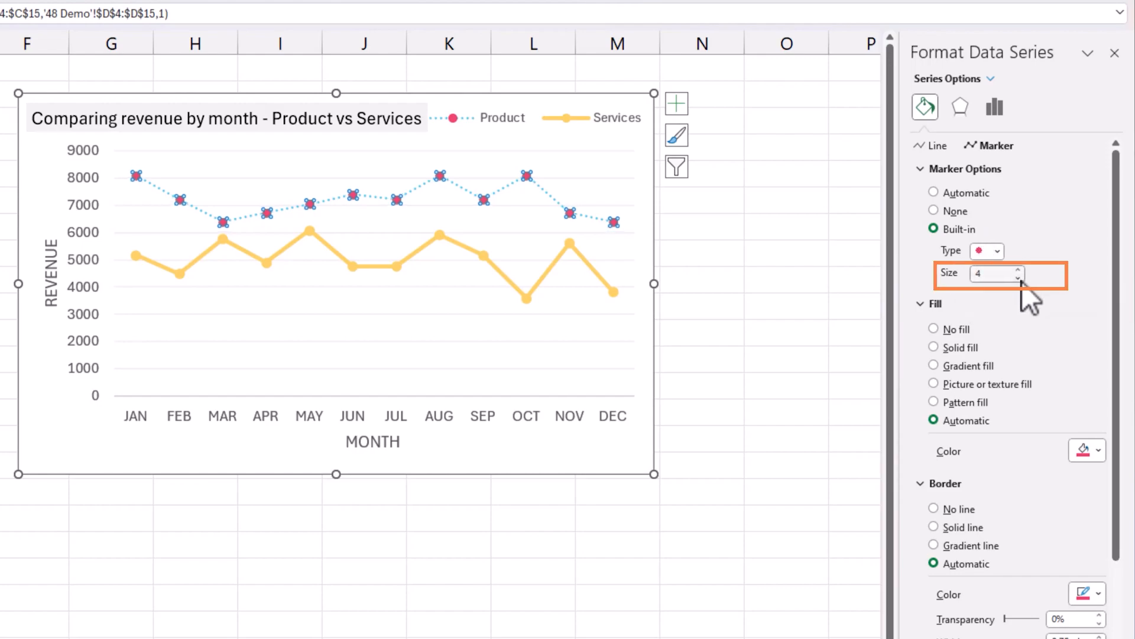
Fill the Product series markers with a solid fill in the lightest grey shade of the white theme color
{"action": "left_click", "coordinate": [961, 349]}
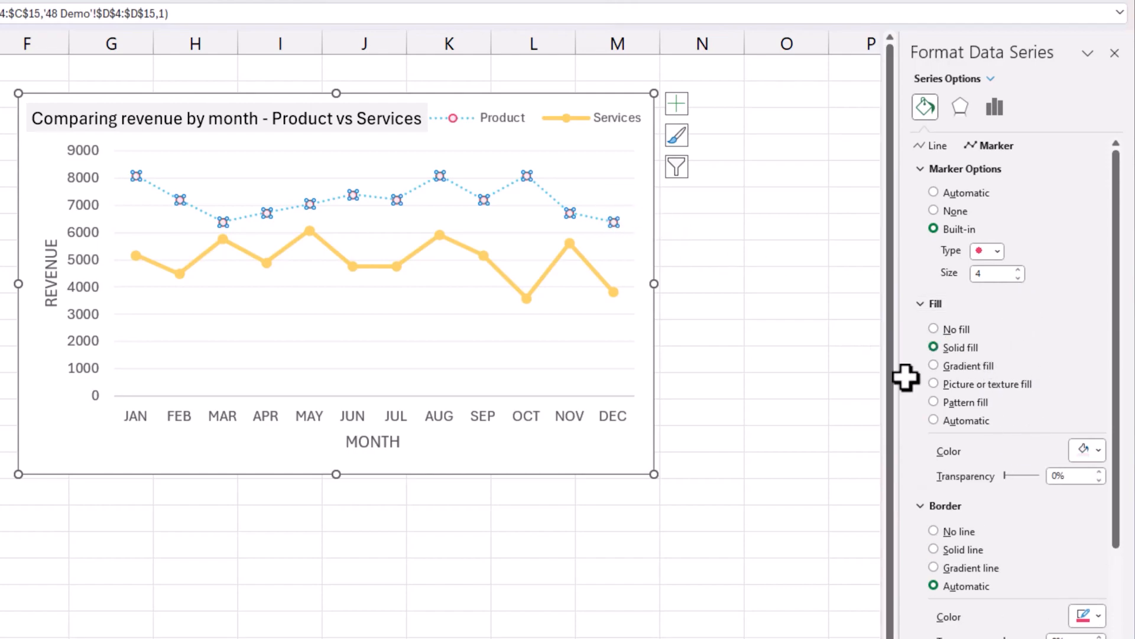
{"action": "left_click", "coordinate": [1095, 454]}
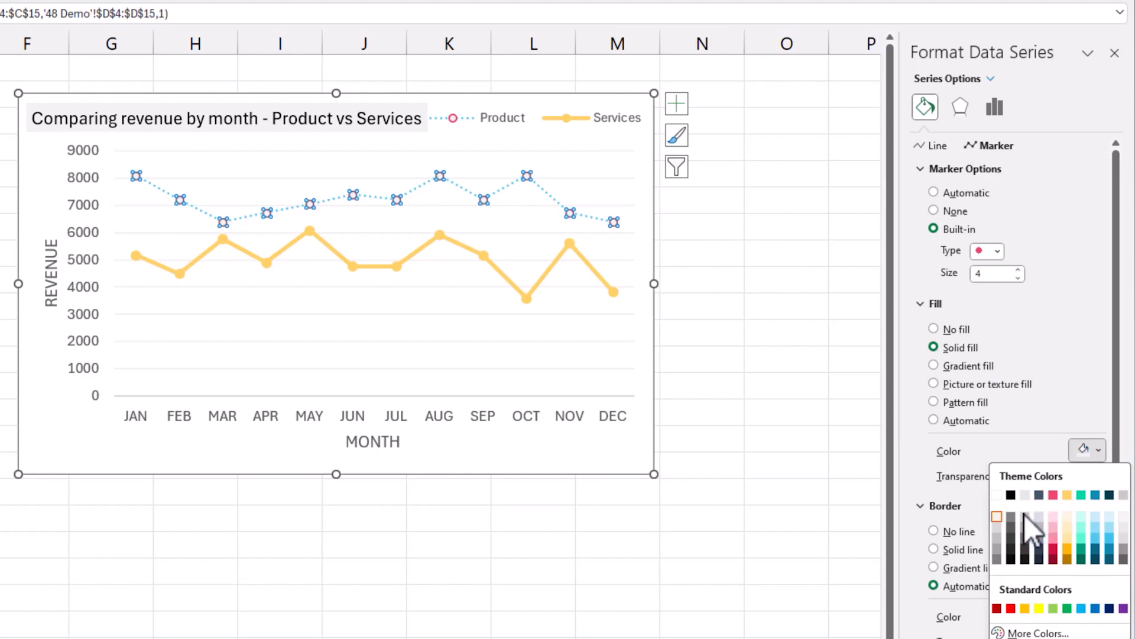
{"action": "left_click", "coordinate": [997, 516]}
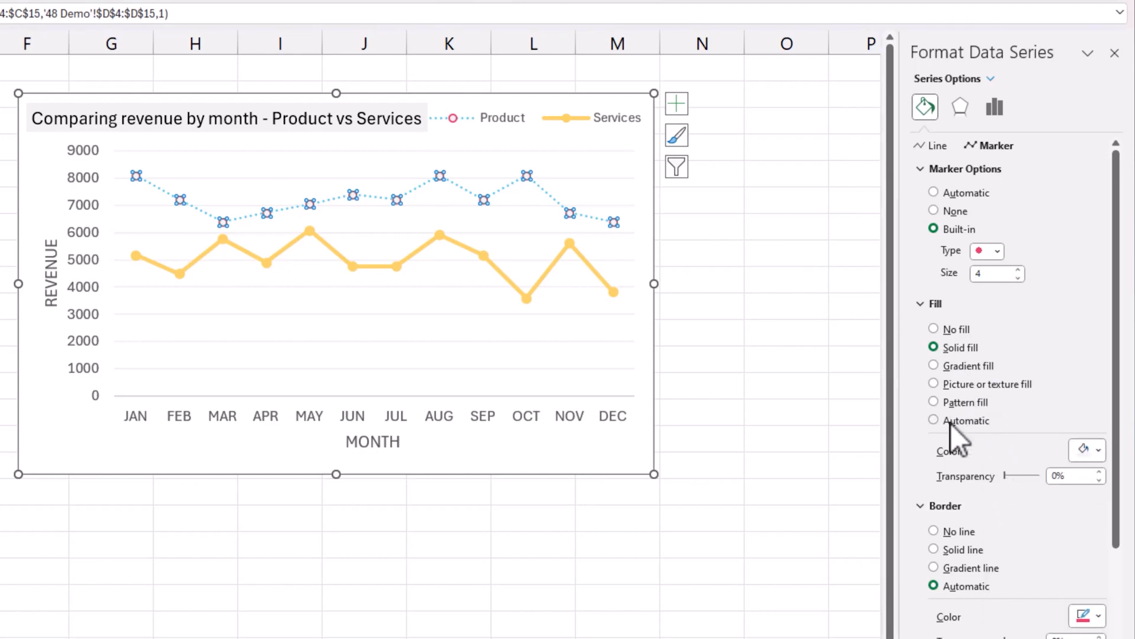
Give the Product series markers a solid border in a darker shade of the same blue theme color
{"action": "left_click", "coordinate": [948, 550]}
{"action": "scroll", "coordinate": [1020, 486], "scroll_direction": "down", "scroll_amount": 2}
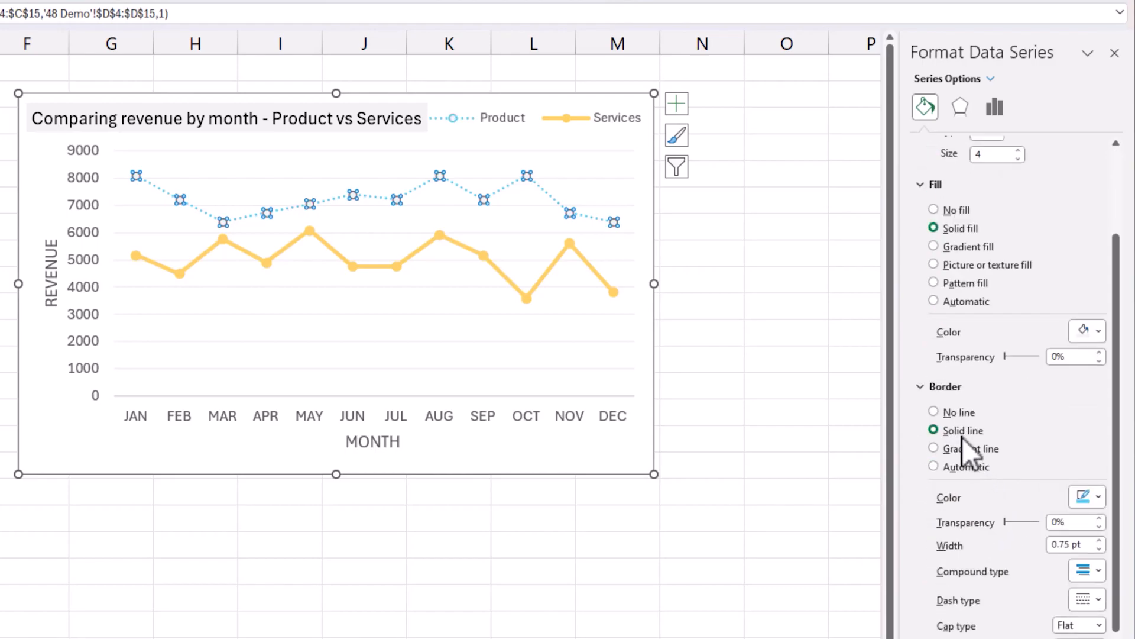
{"action": "left_click", "coordinate": [1098, 502]}
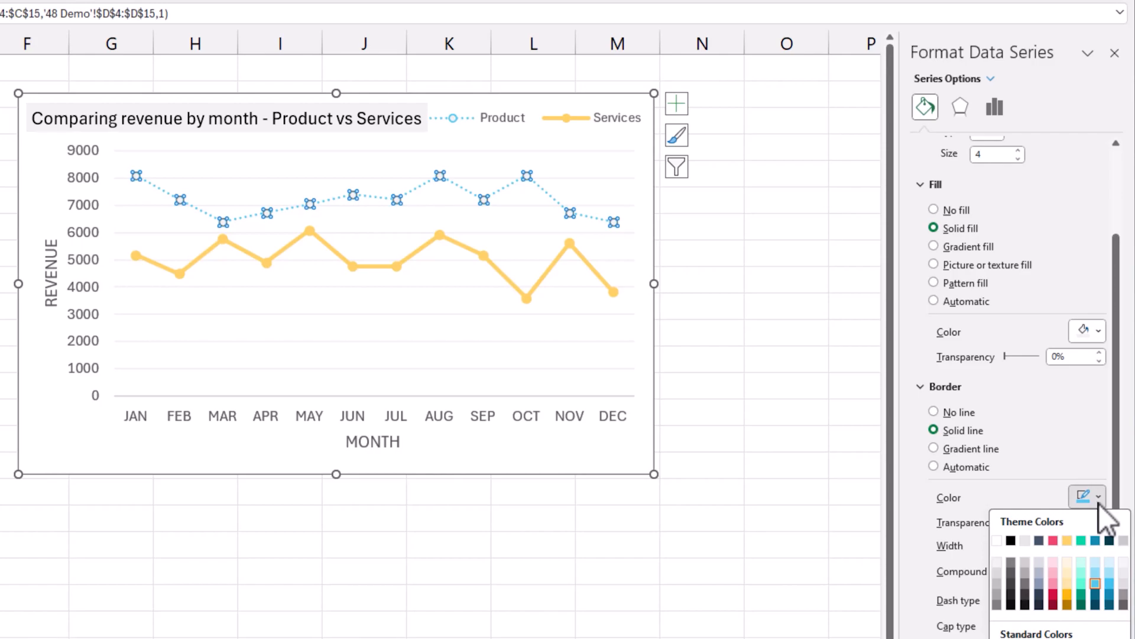
{"action": "left_click", "coordinate": [1097, 599]}
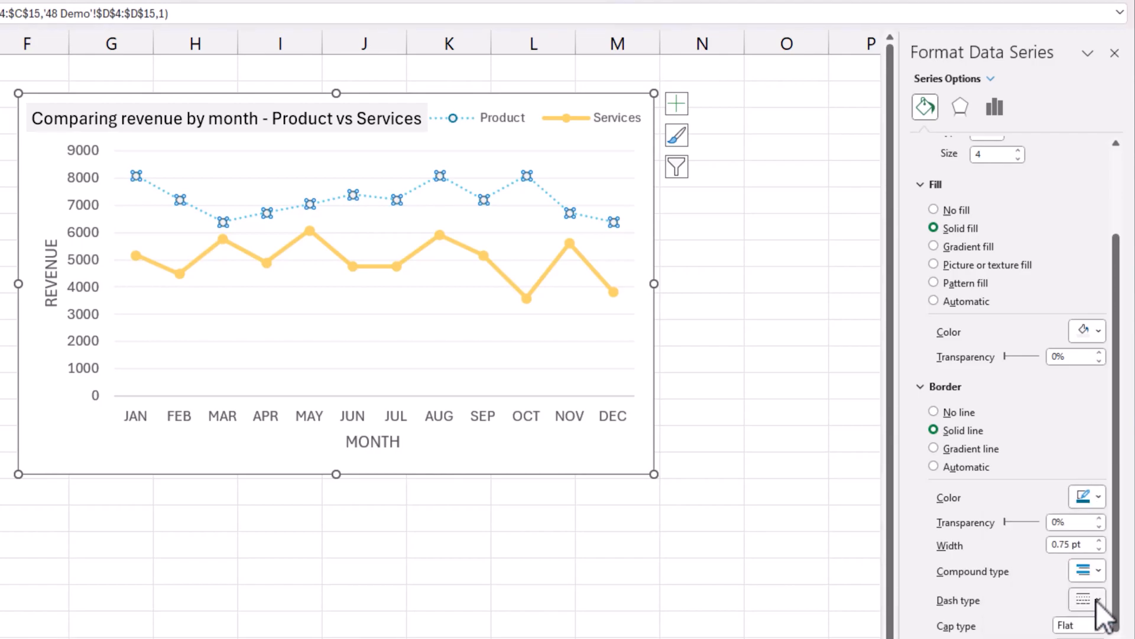
{"action": "left_click", "coordinate": [1123, 228]}
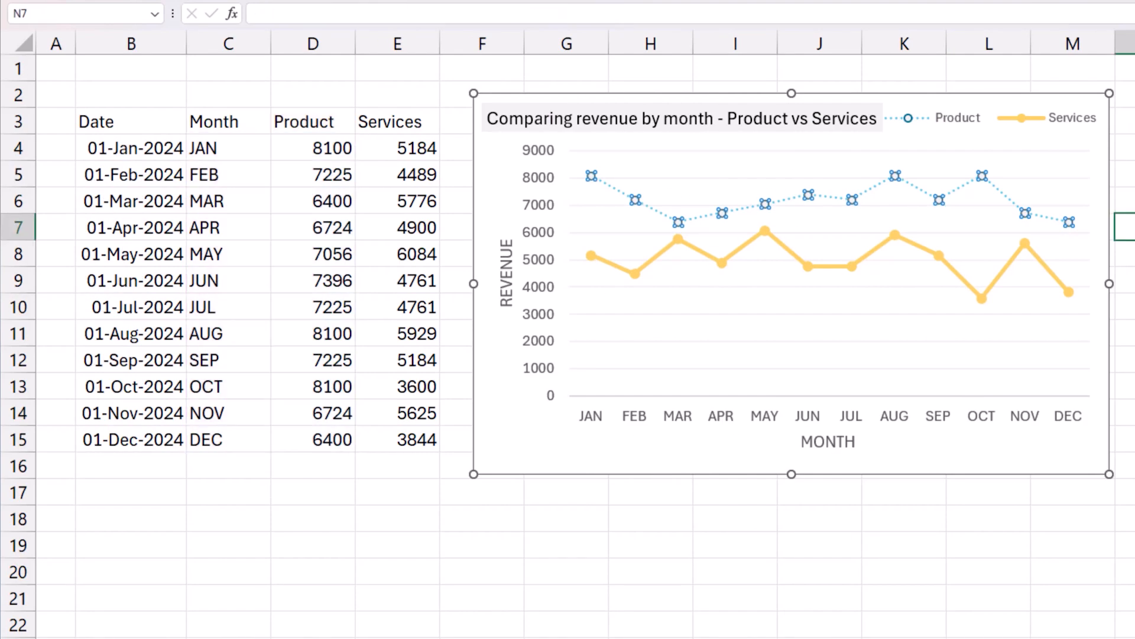
{"action": "scroll", "coordinate": [1074, 261], "scroll_direction": "up", "scroll_amount": 2}
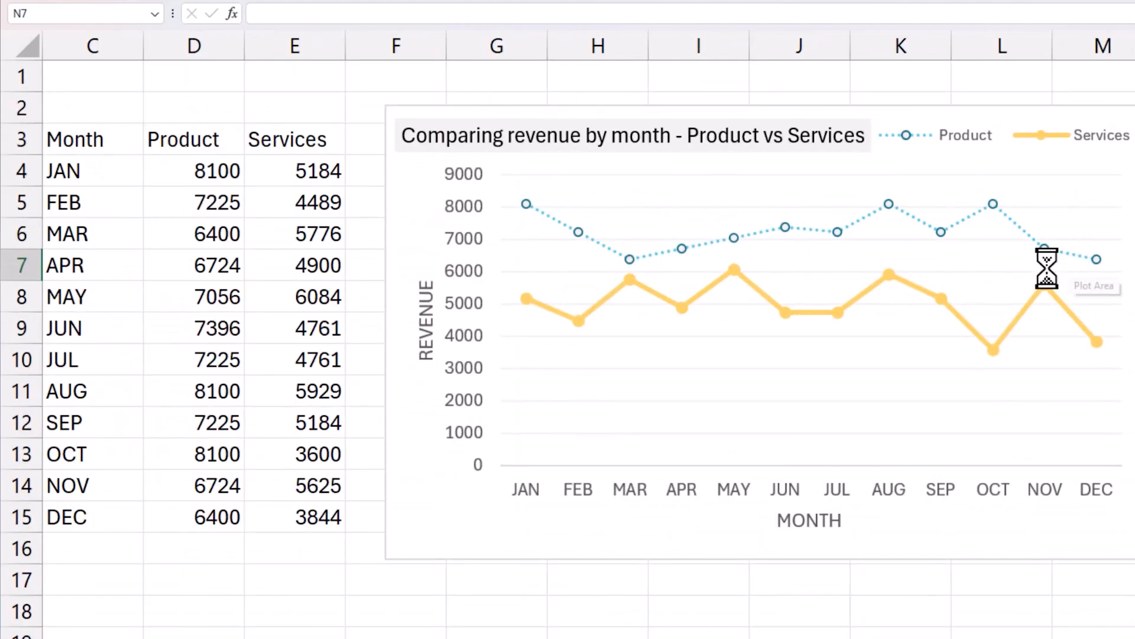
{"action": "mouse_move", "coordinate": [763, 234]}
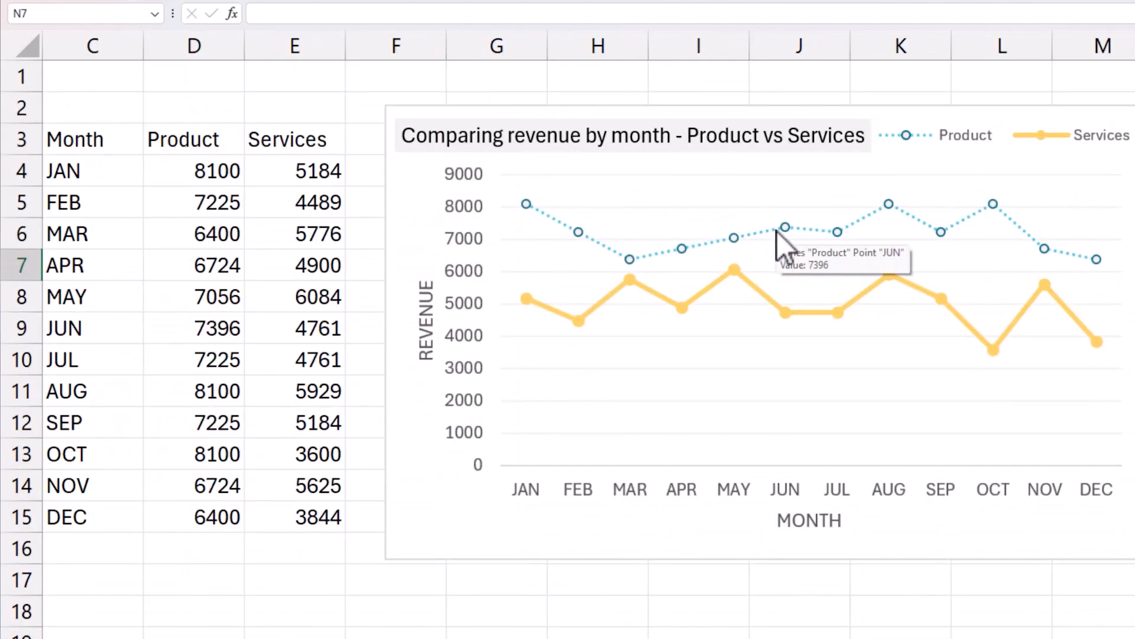
{"action": "mouse_move", "coordinate": [841, 234]}
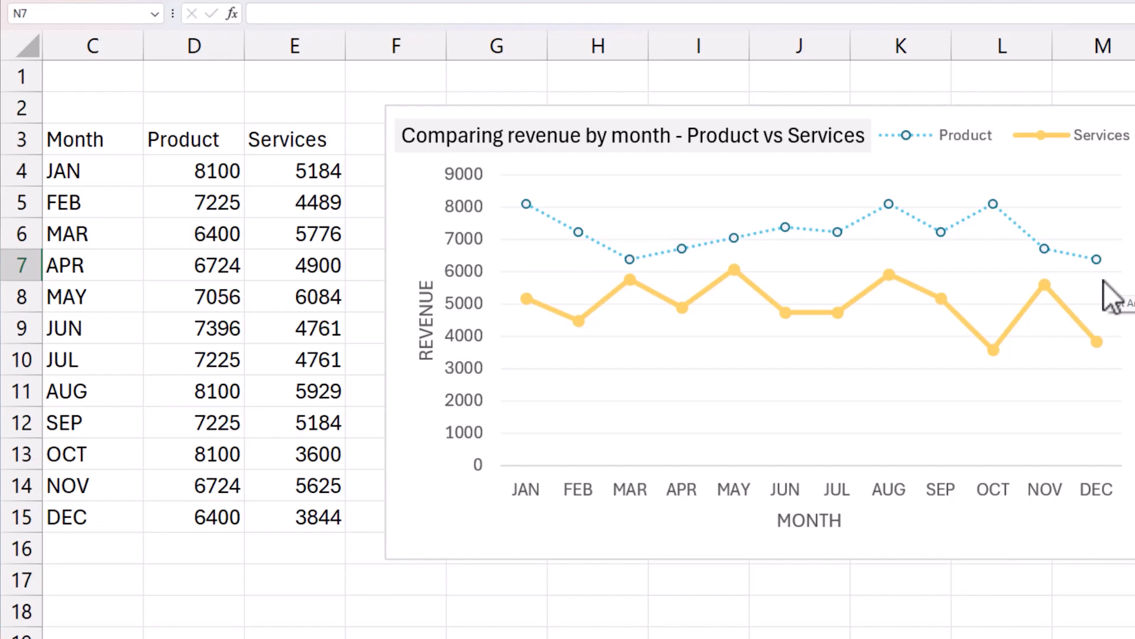
Format the Services series with a solid line in a lighter shade of the pink theme color
{"action": "right_click", "coordinate": [911, 285]}
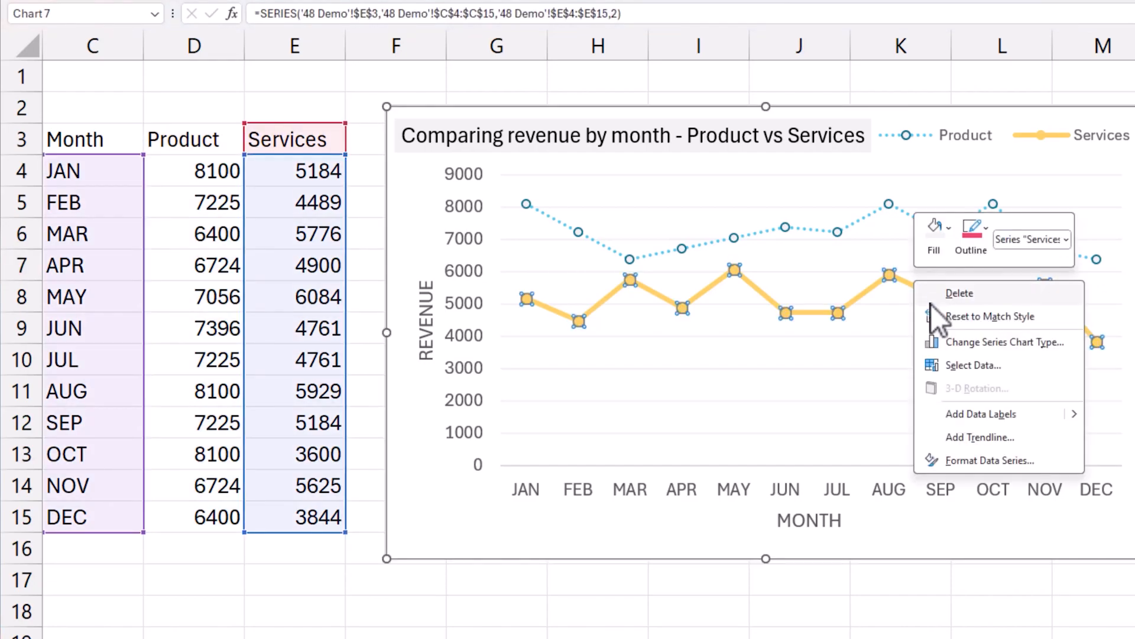
{"action": "left_click", "coordinate": [989, 461]}
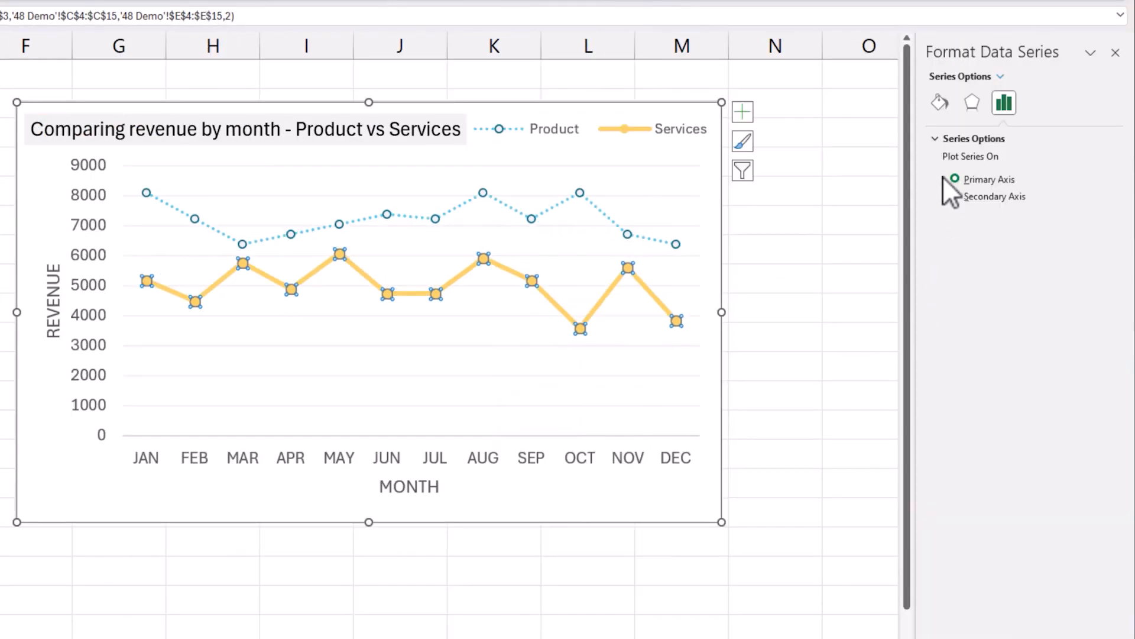
{"action": "left_click", "coordinate": [941, 104]}
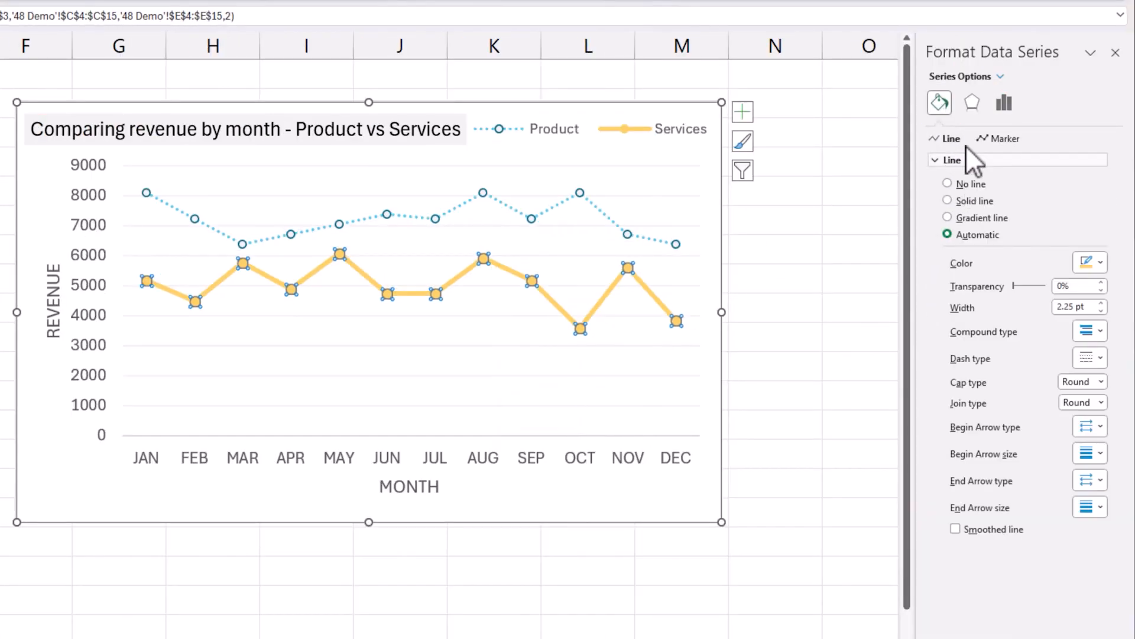
{"action": "left_click", "coordinate": [967, 204]}
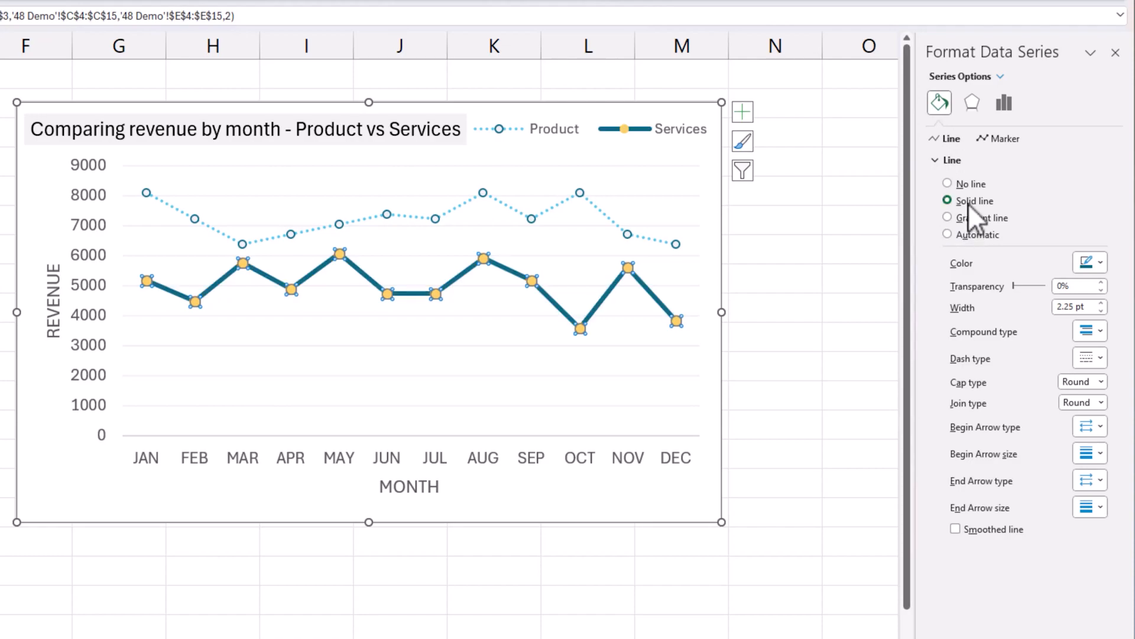
{"action": "left_click", "coordinate": [1097, 265]}
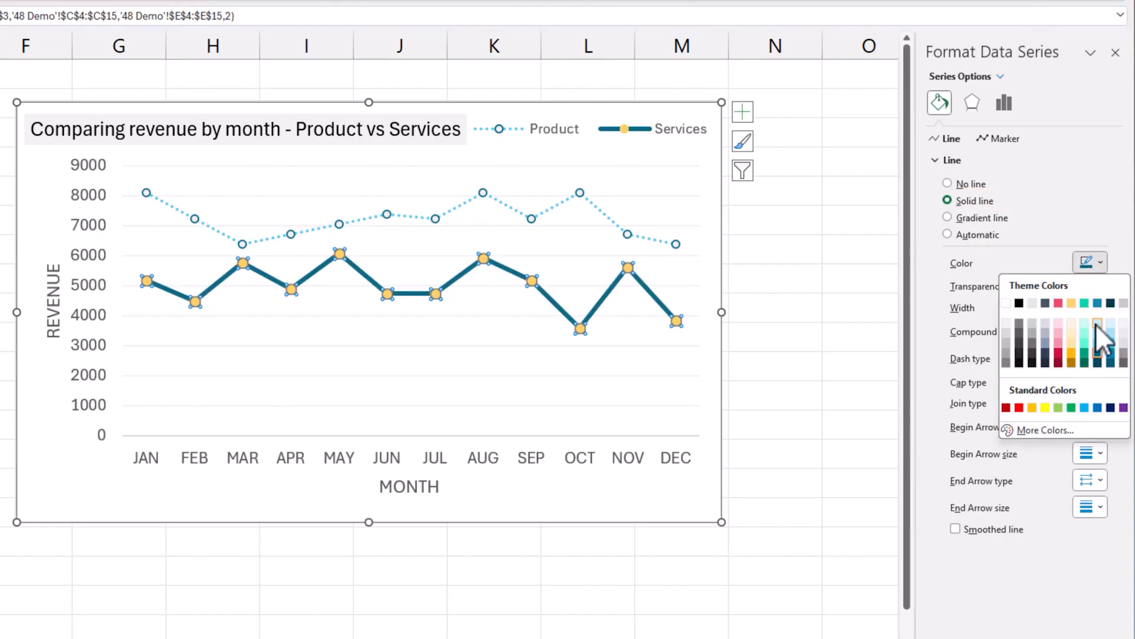
{"action": "left_click", "coordinate": [1058, 345]}
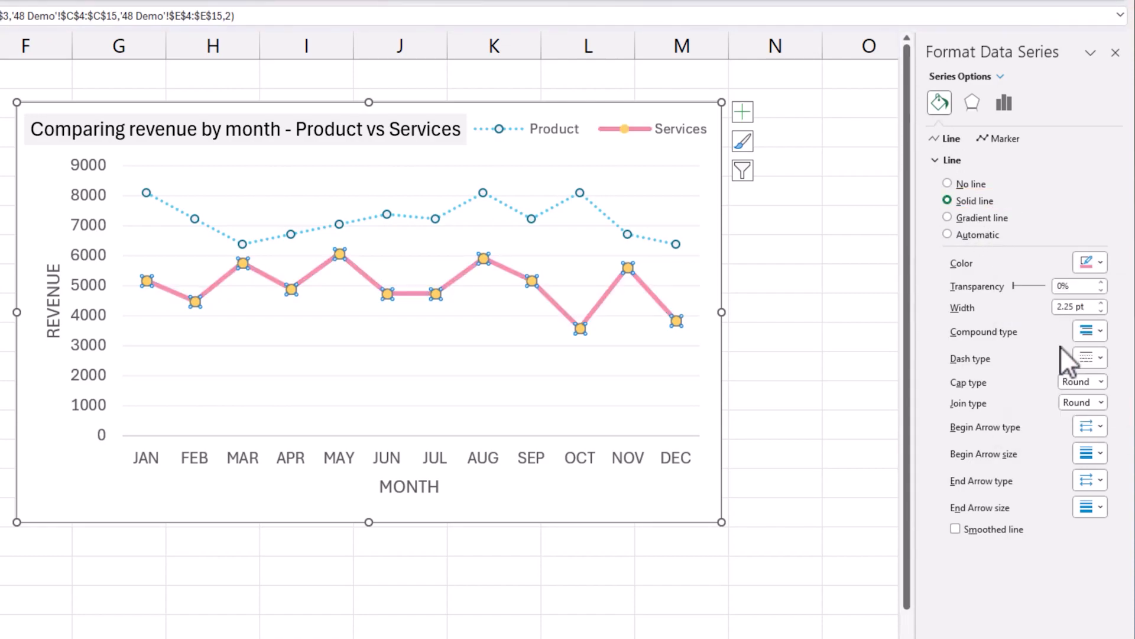
Set the Services line's width to 1.5 pt and use the solid dash type
{"action": "left_click", "coordinate": [1101, 311]}
{"action": "left_click", "coordinate": [1101, 310]}
{"action": "left_click", "coordinate": [1101, 310]}
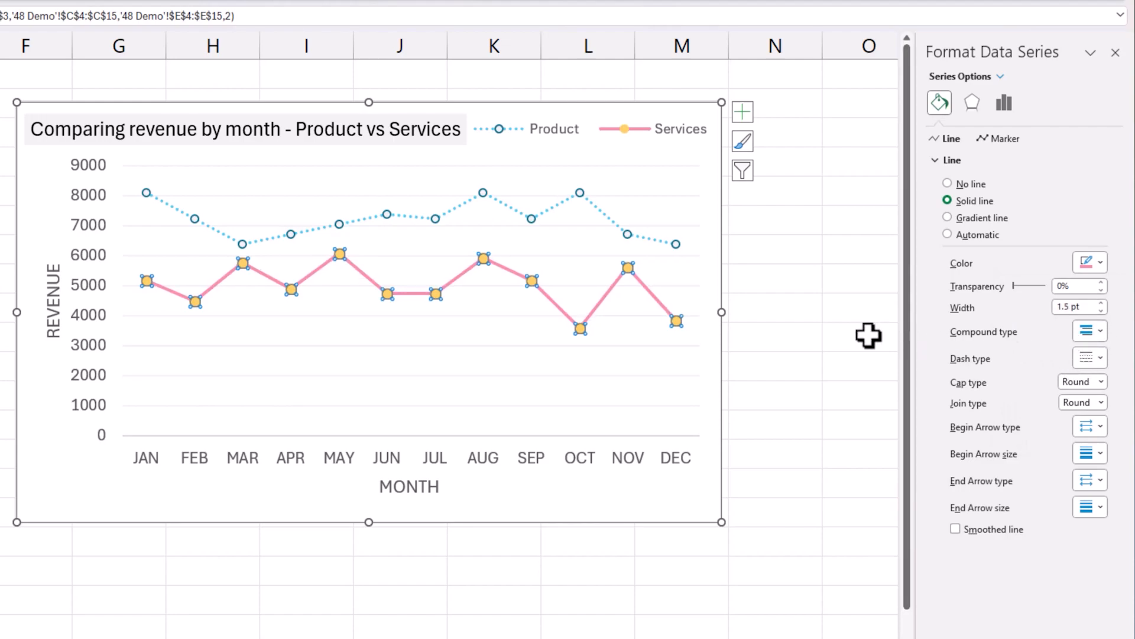
{"action": "left_click", "coordinate": [1101, 357]}
{"action": "left_click", "coordinate": [1084, 376]}
Give the Services series built-in markers at size 4
{"action": "left_click", "coordinate": [989, 140]}
{"action": "left_click", "coordinate": [937, 159]}
{"action": "left_click", "coordinate": [970, 216]}
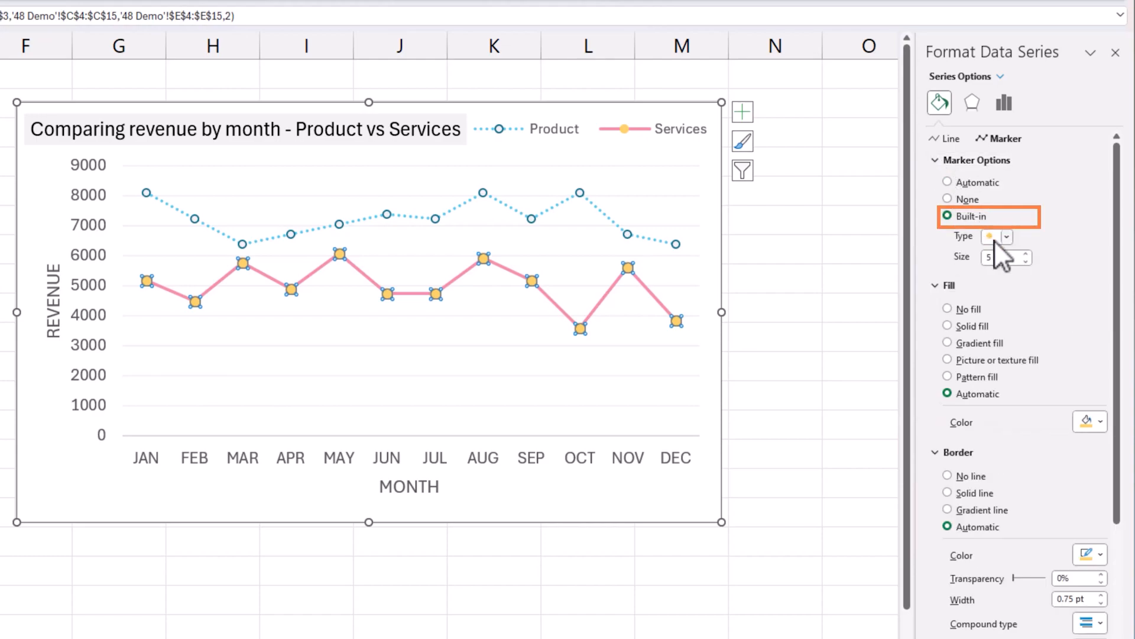
{"action": "left_click", "coordinate": [1027, 261]}
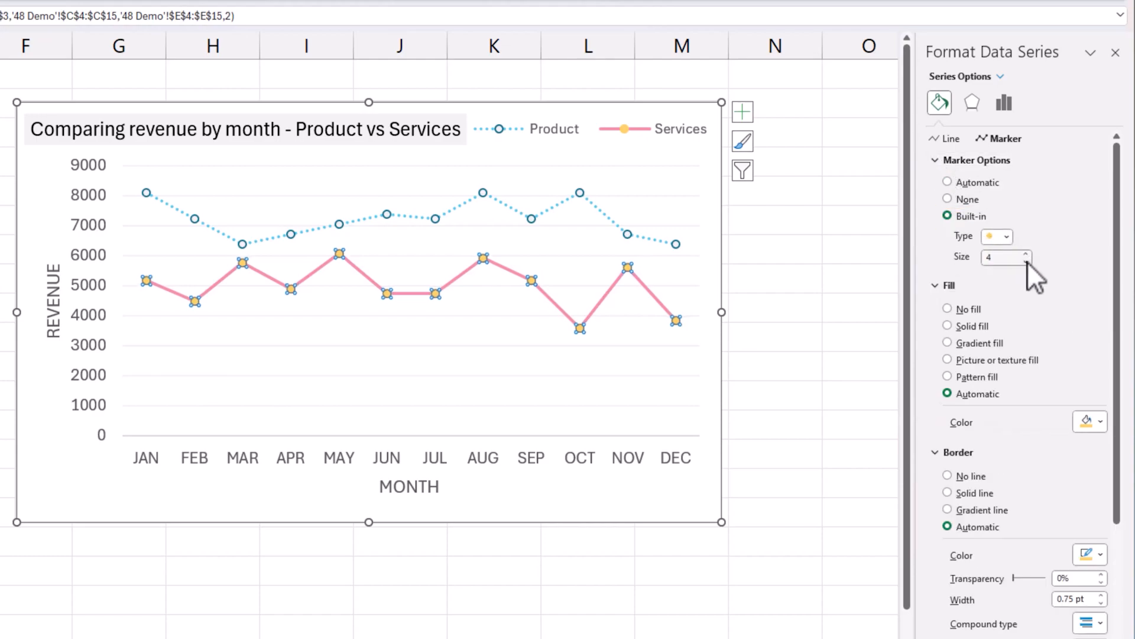
Fill the Services series markers with a solid fill in the lightest grey shade of the white theme color
{"action": "left_click", "coordinate": [949, 327]}
{"action": "left_click", "coordinate": [1093, 420]}
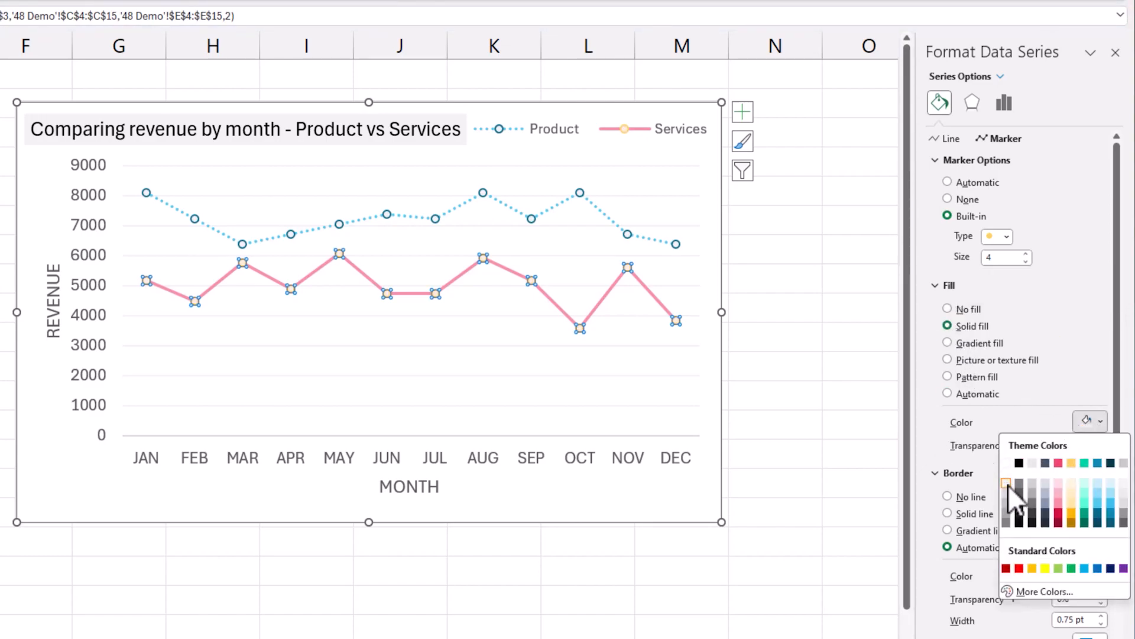
{"action": "left_click", "coordinate": [1008, 484]}
Give the Services series markers a solid border in a darker shade of the pink theme color
{"action": "scroll", "coordinate": [1005, 421], "scroll_direction": "down", "scroll_amount": 1}
{"action": "left_click", "coordinate": [966, 479]}
{"action": "scroll", "coordinate": [1012, 467], "scroll_direction": "down", "scroll_amount": 2}
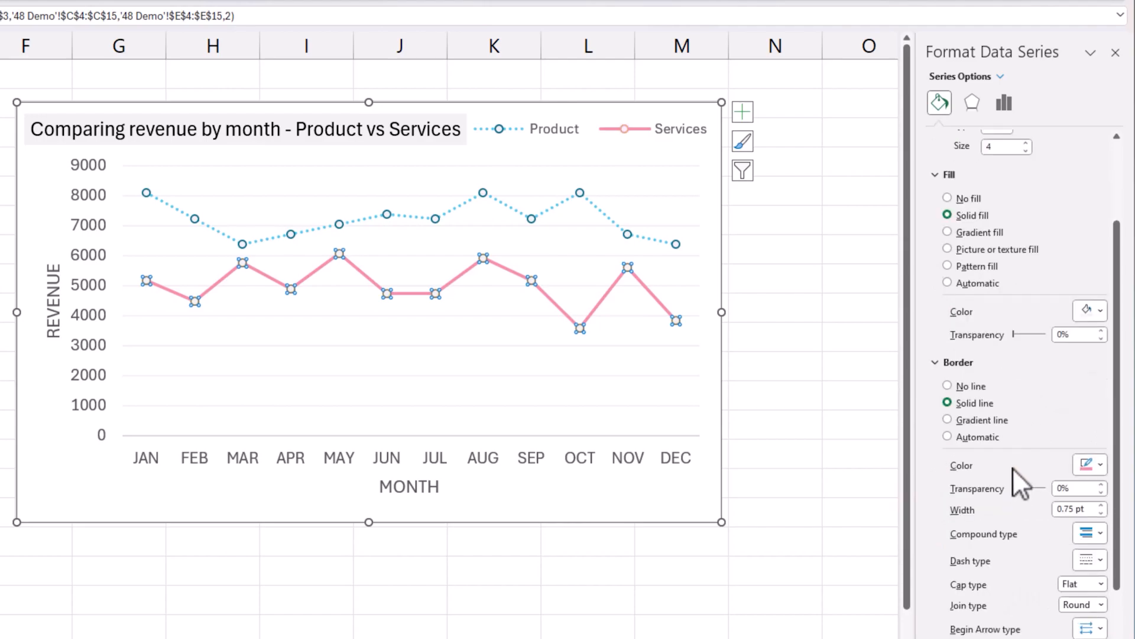
{"action": "left_click", "coordinate": [1090, 464]}
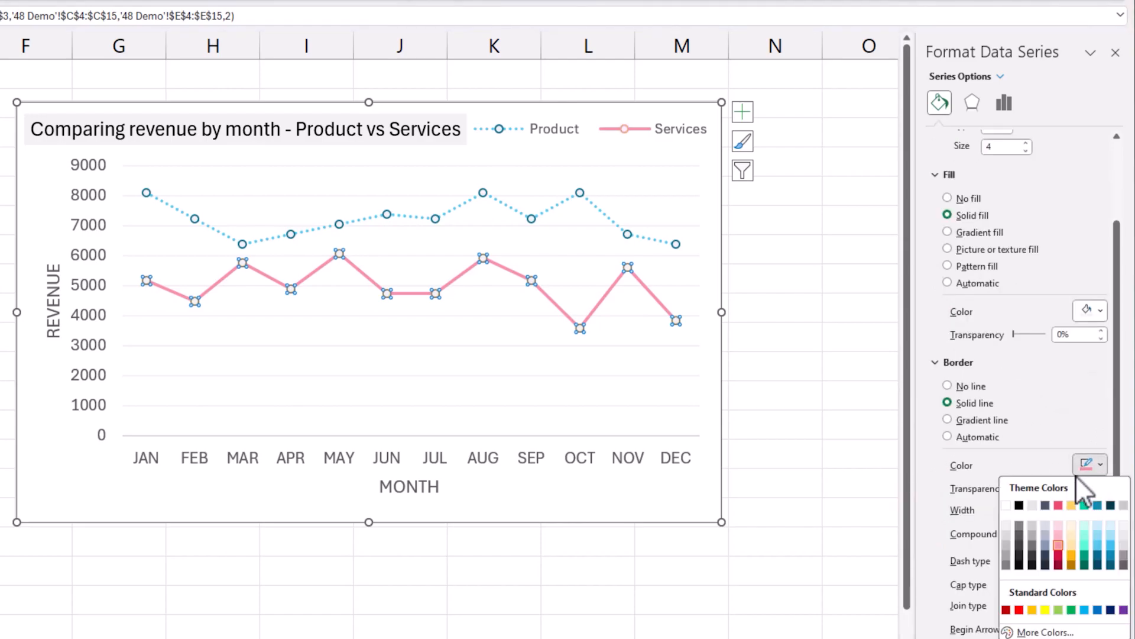
{"action": "left_click", "coordinate": [1058, 559]}
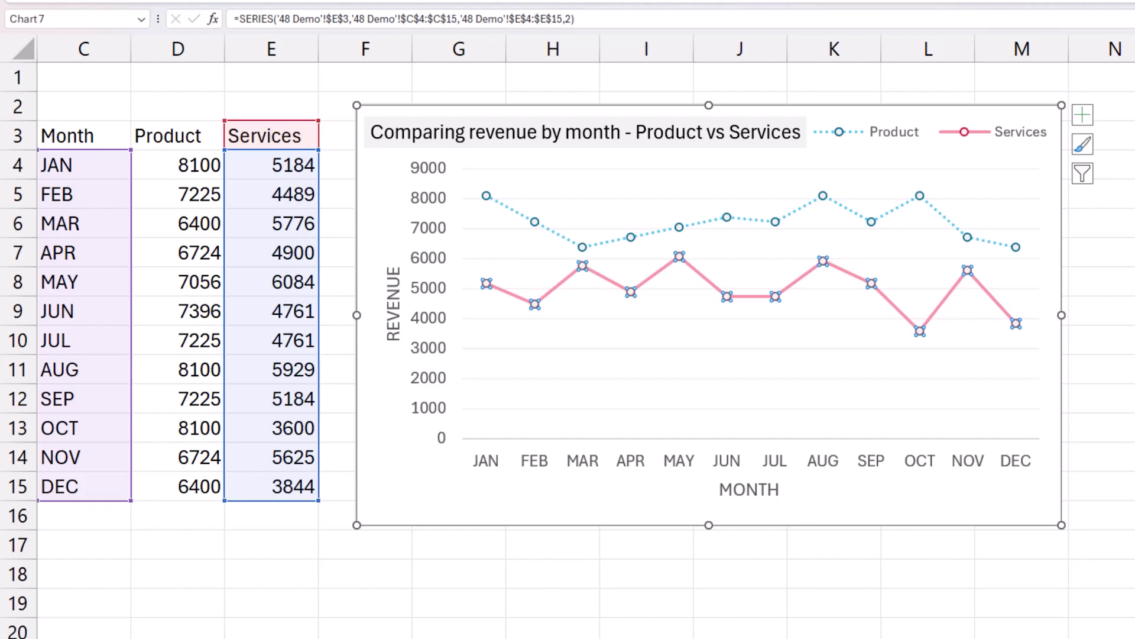
{"action": "left_click", "coordinate": [1102, 362]}
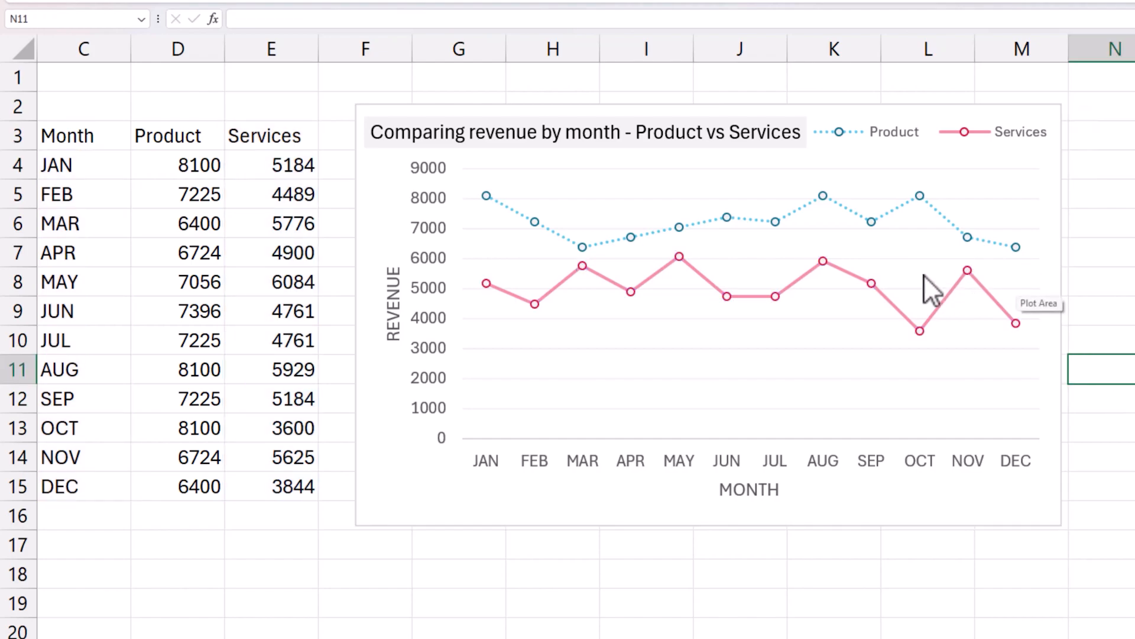
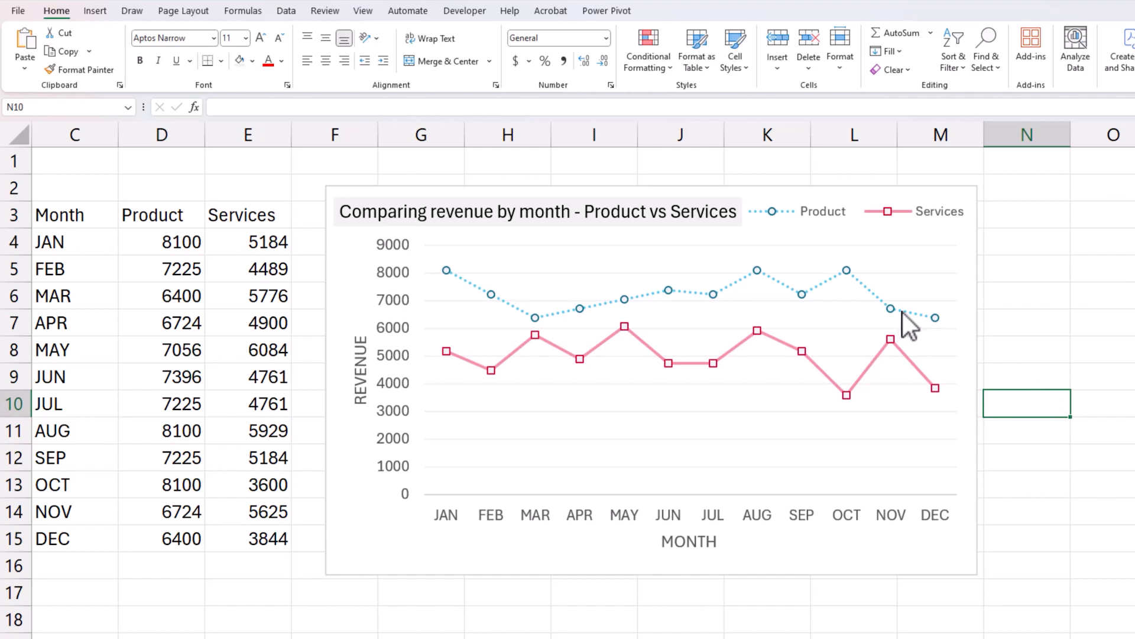
Add data labels to both series of the revenue chart
{"action": "left_click", "coordinate": [973, 191]}
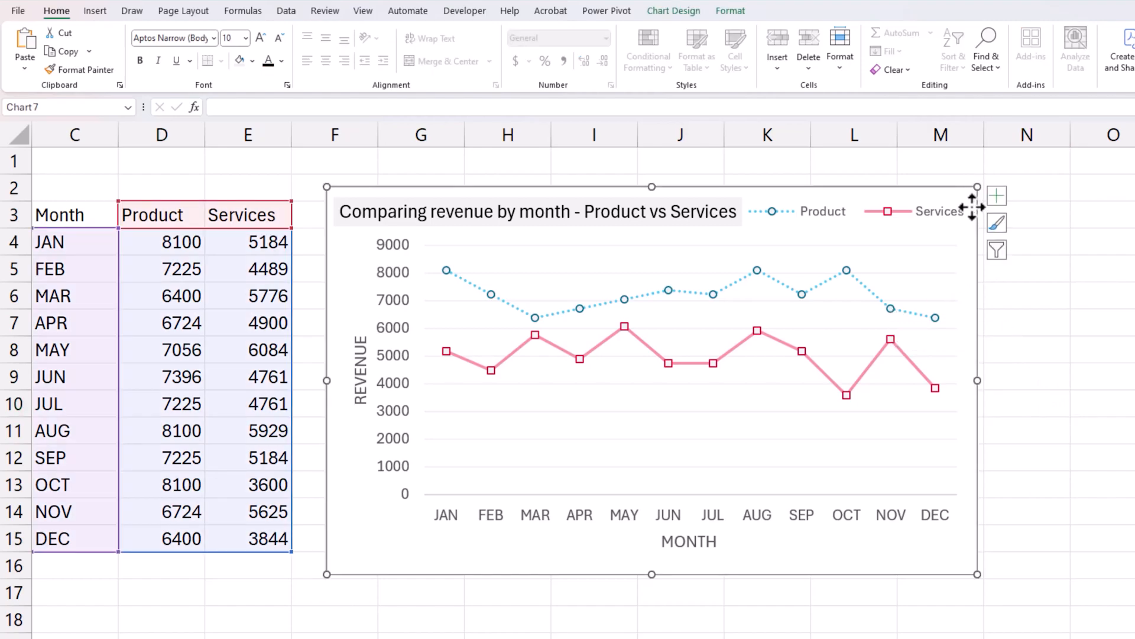
{"action": "left_click", "coordinate": [997, 195]}
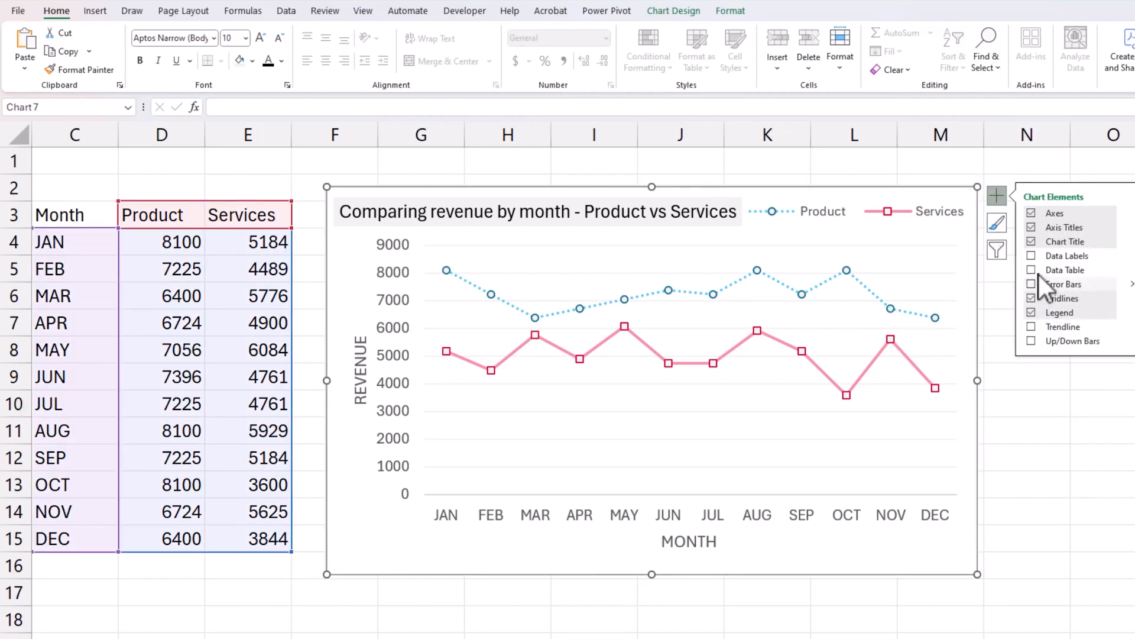
{"action": "left_click", "coordinate": [1033, 258]}
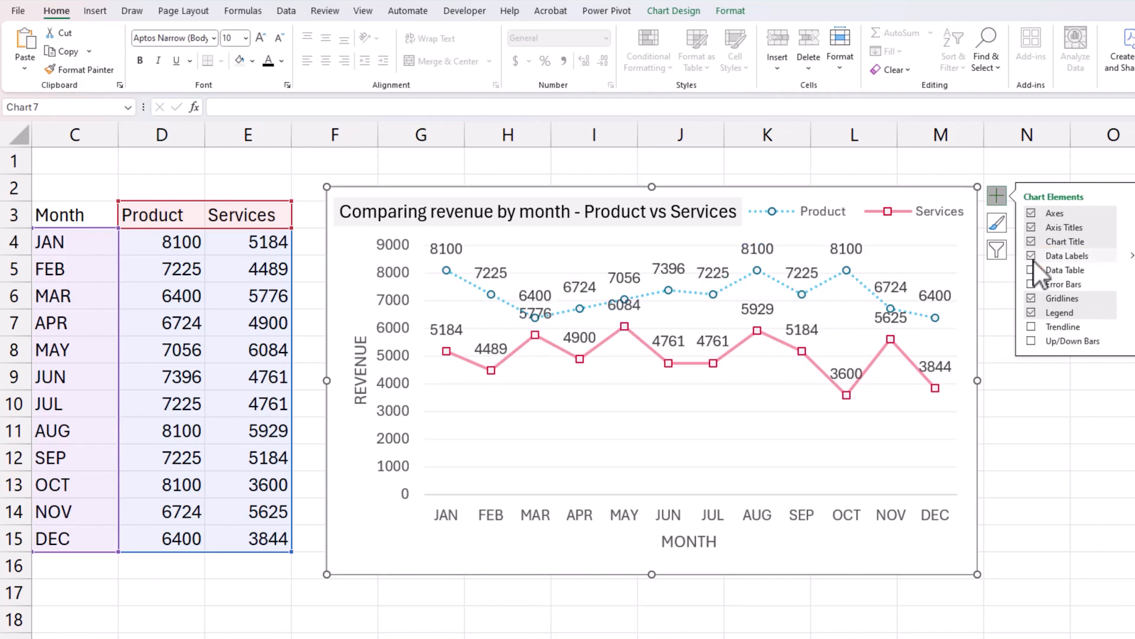
Reduce the font size of the Product series data labels to 6
{"action": "left_click", "coordinate": [855, 247]}
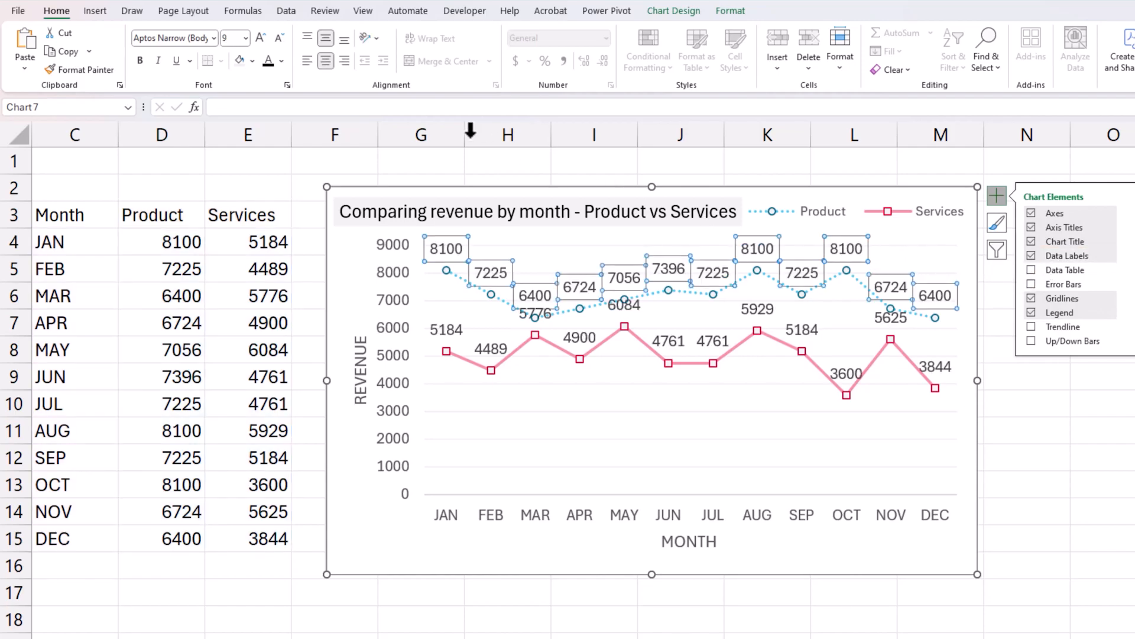
{"action": "left_click", "coordinate": [282, 38]}
{"action": "left_click", "coordinate": [283, 38]}
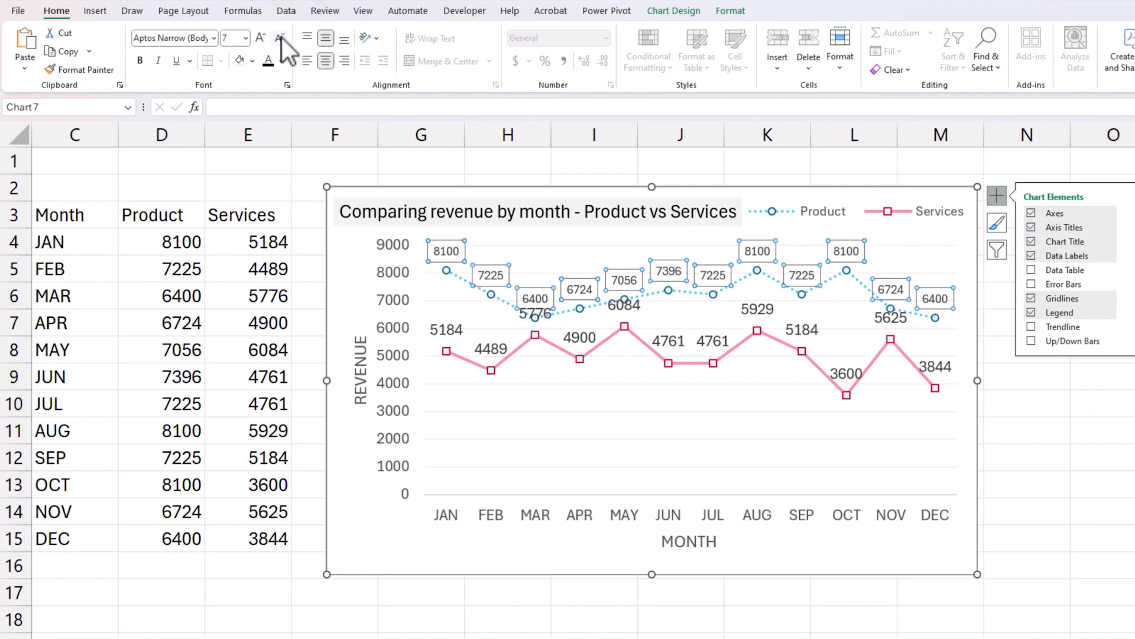
{"action": "left_click", "coordinate": [282, 38]}
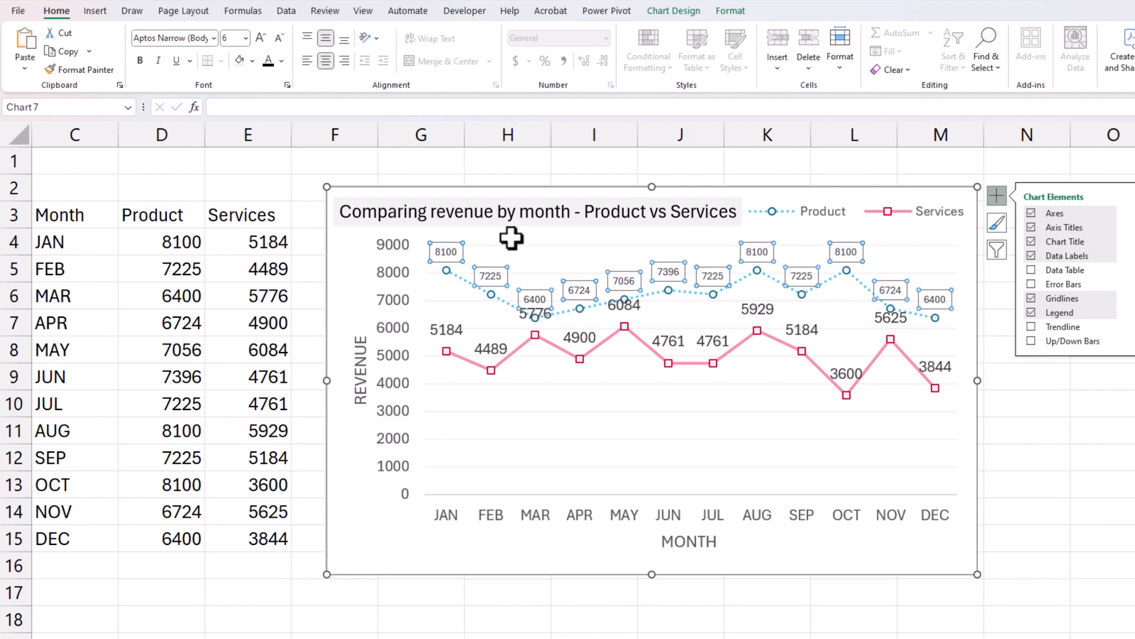
Reduce the font size of the Services series data labels to 6
{"action": "left_click", "coordinate": [940, 373]}
{"action": "left_click", "coordinate": [283, 36]}
{"action": "left_click", "coordinate": [283, 36]}
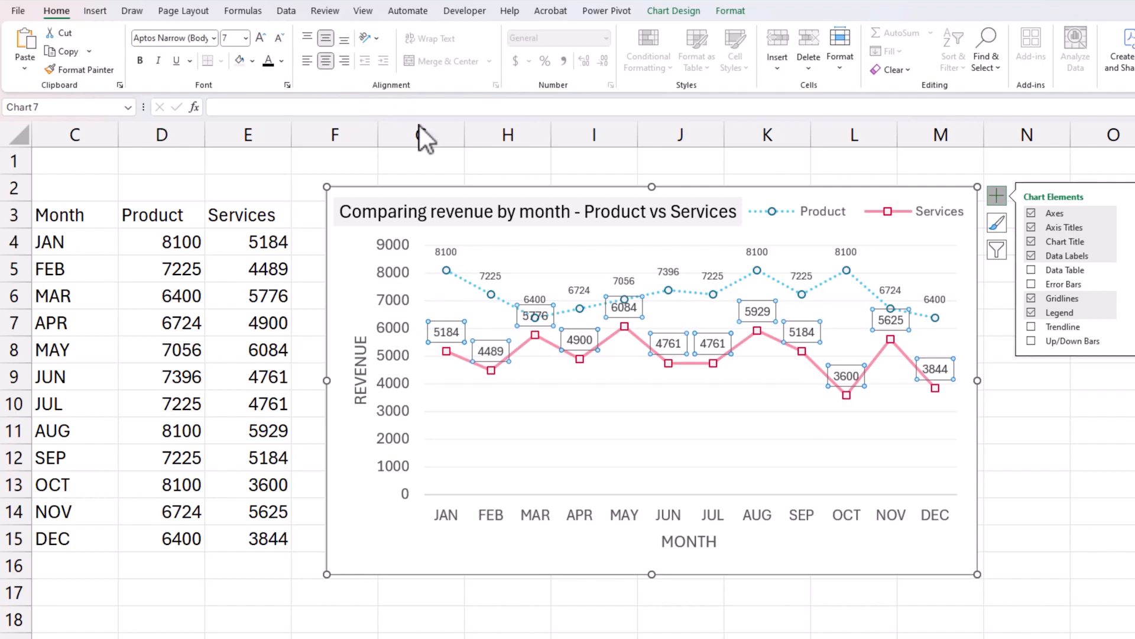
{"action": "left_click", "coordinate": [279, 37]}
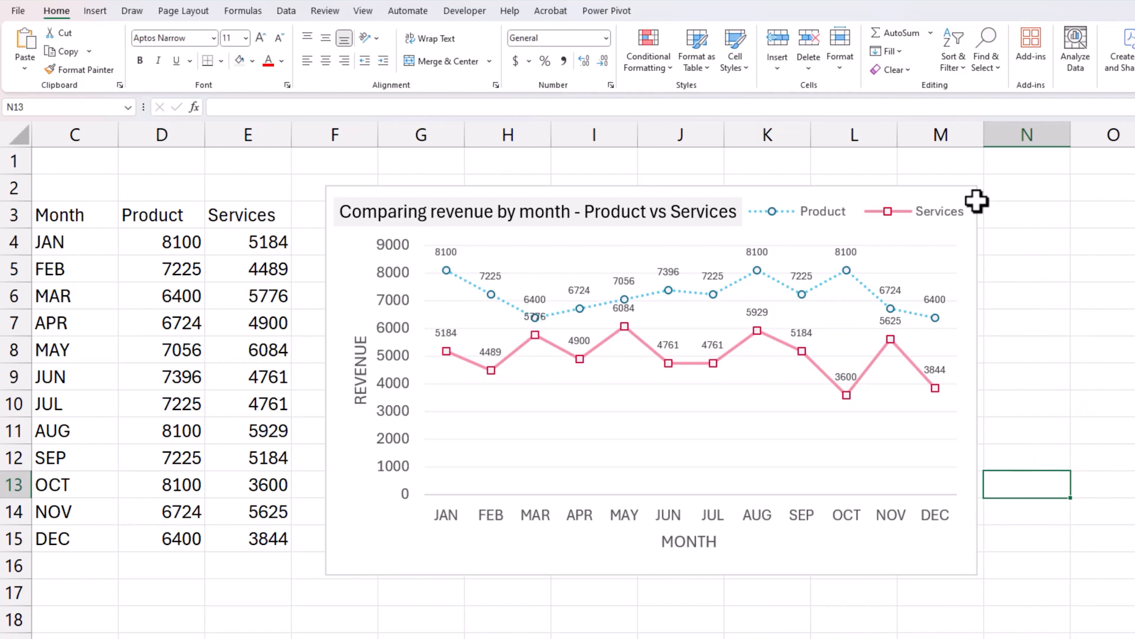
Give the chart area a solid grey border line with rounded corners
{"action": "left_click", "coordinate": [977, 201]}
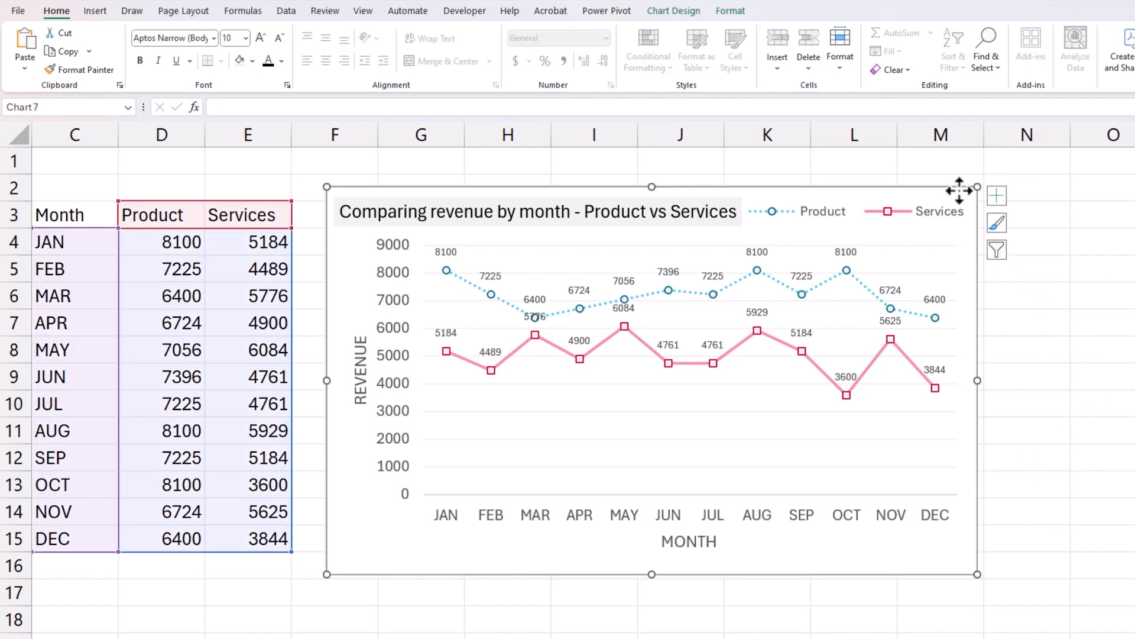
{"action": "double_click", "coordinate": [965, 208]}
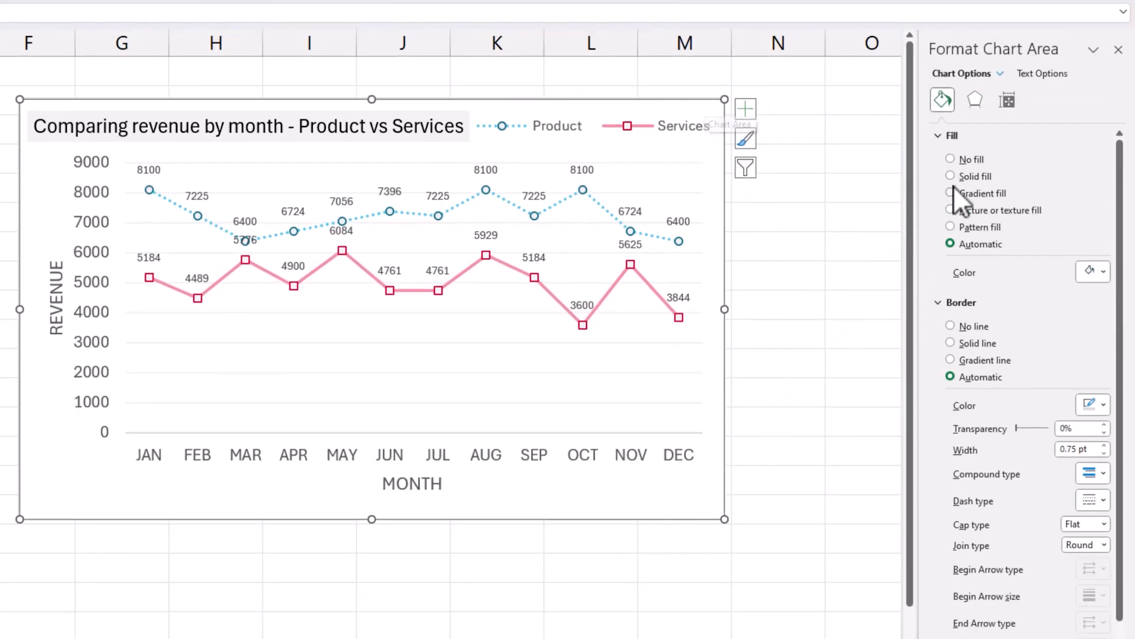
{"action": "left_click", "coordinate": [941, 137]}
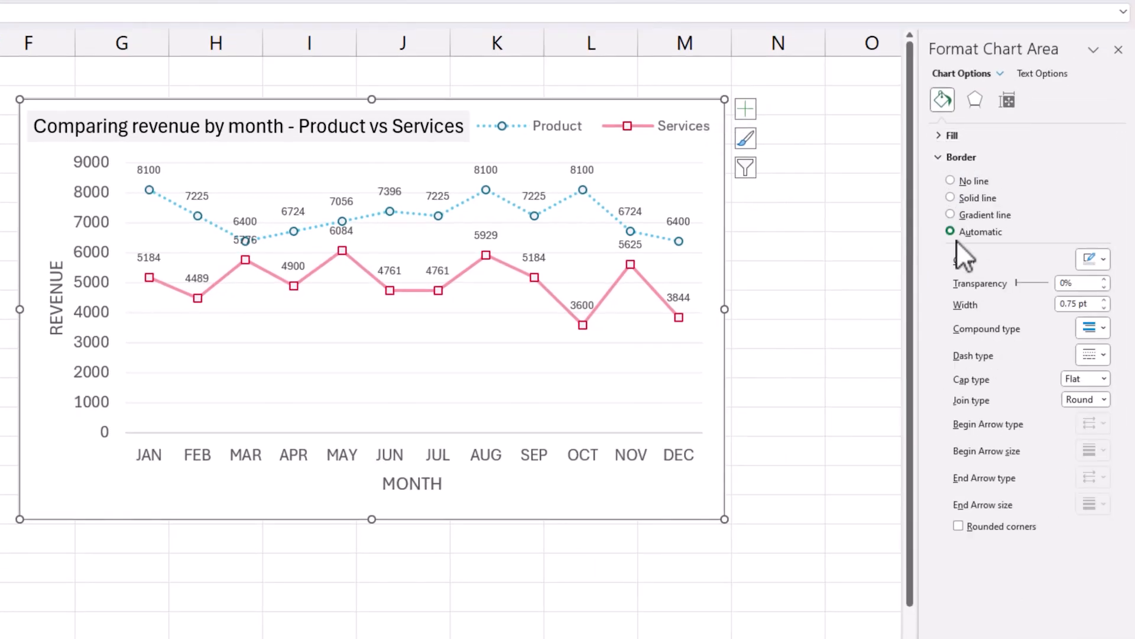
{"action": "left_click", "coordinate": [961, 199]}
{"action": "left_click", "coordinate": [1094, 260]}
{"action": "key", "text": "Escape"}
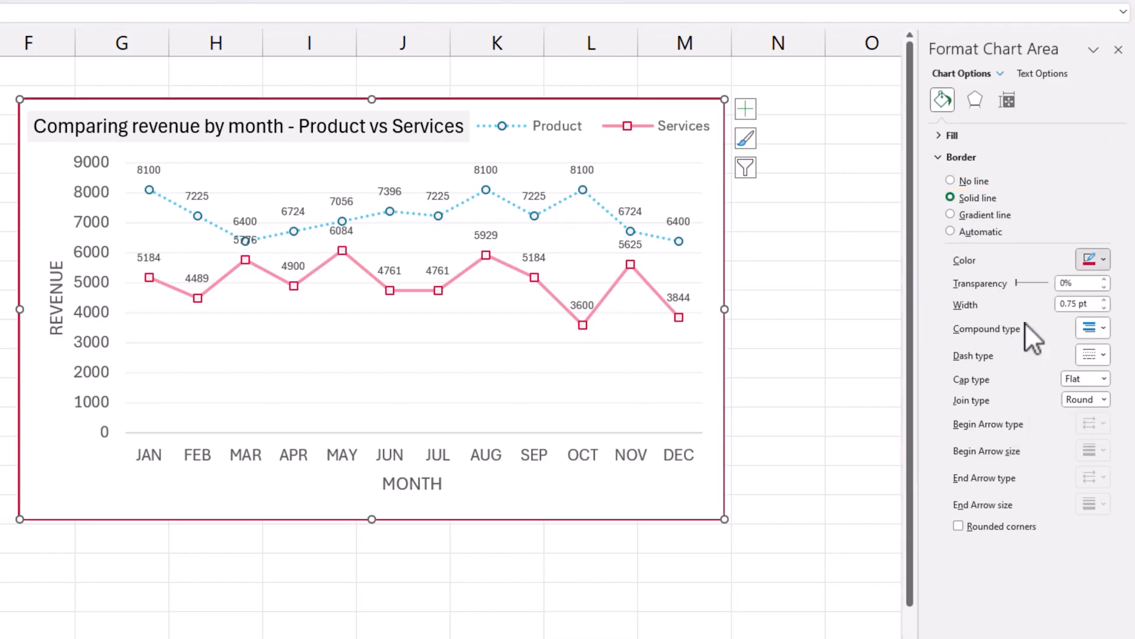
{"action": "left_click", "coordinate": [1002, 526]}
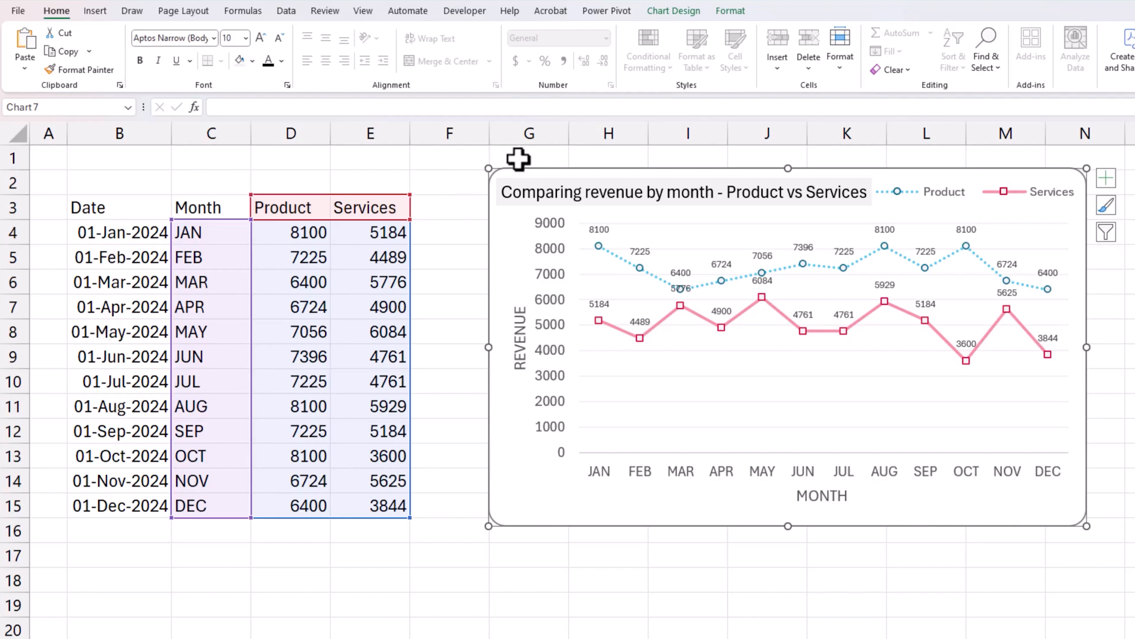
Reposition the chart beside the data table so that it starts within column F and ends in column M
{"action": "left_click_drag", "start_coordinate": [519, 169], "coordinate": [616, 175]}
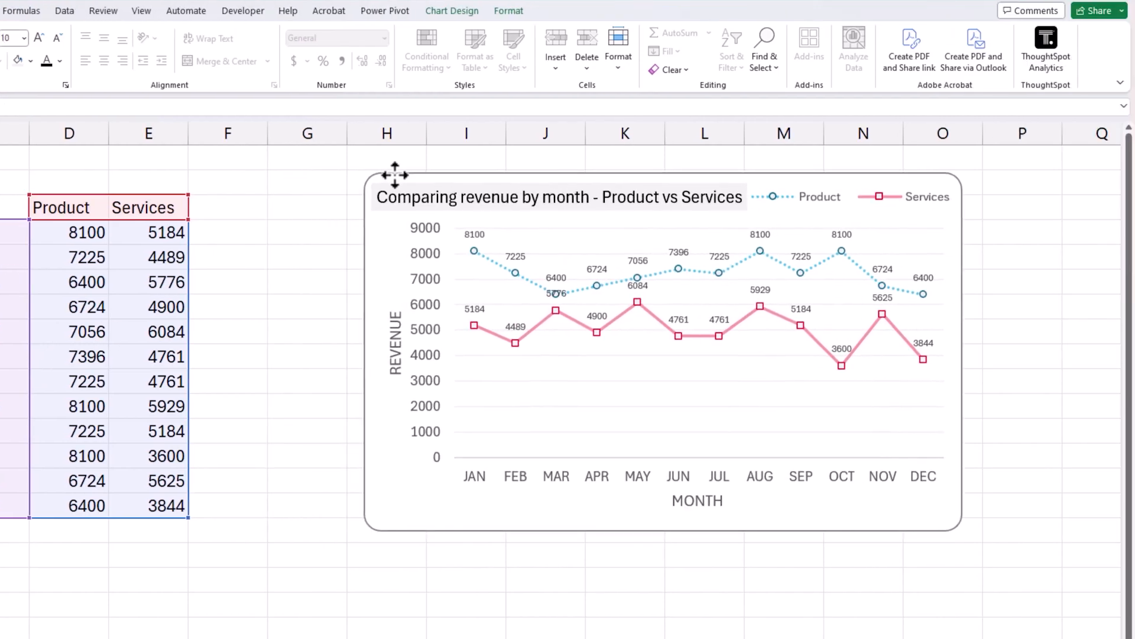
{"action": "left_click_drag", "start_coordinate": [395, 175], "coordinate": [395, 175]}
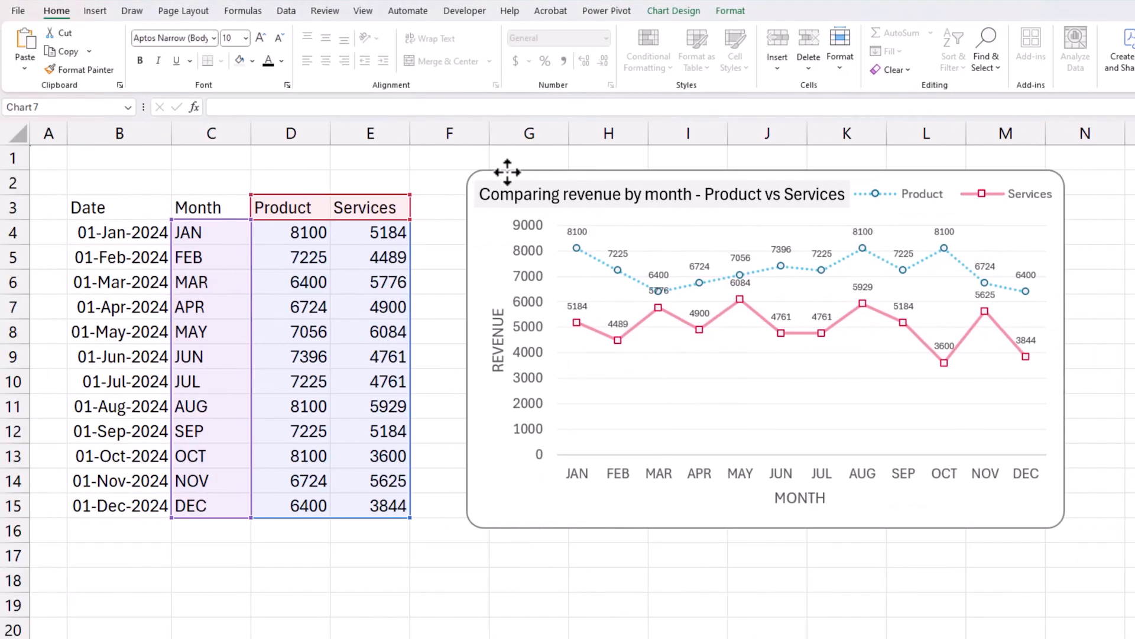
Change the chart's horizontal axis labels to the dates in B4:B15, keeping the Product and Services series
{"action": "right_click", "coordinate": [417, 344]}
{"action": "left_click", "coordinate": [679, 436]}
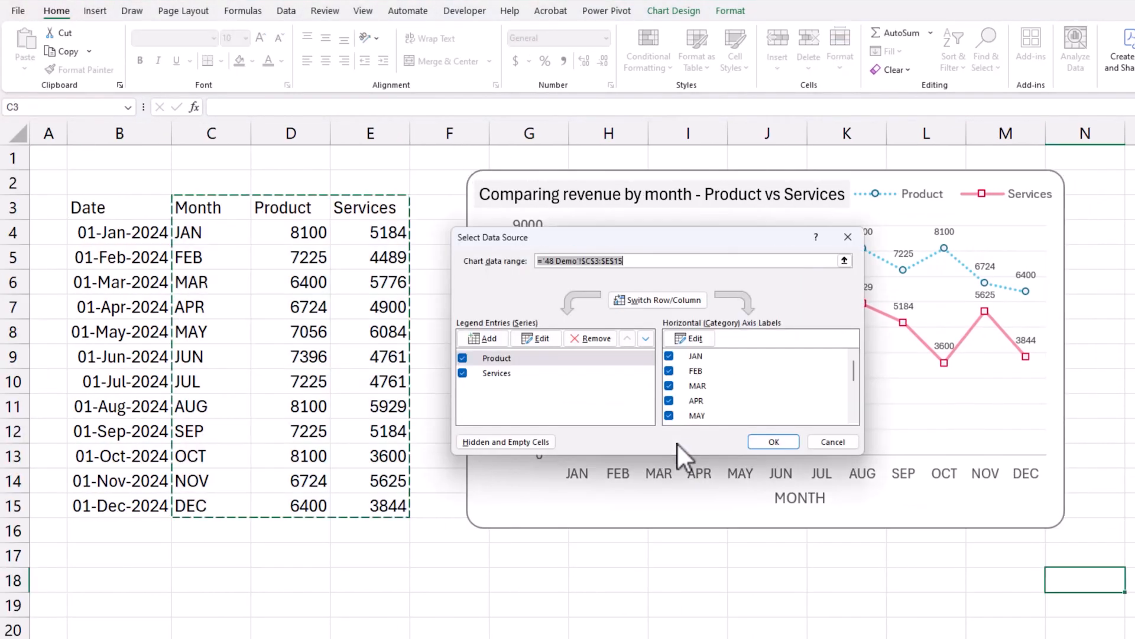
{"action": "left_click_drag", "start_coordinate": [545, 236], "coordinate": [710, 242]}
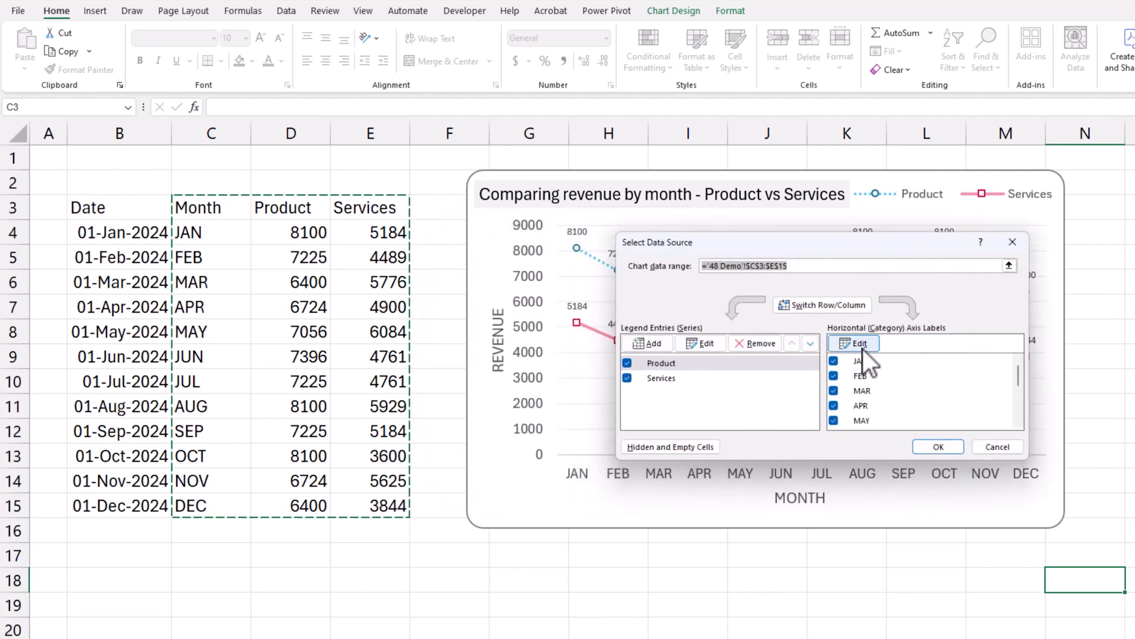
{"action": "left_click_drag", "start_coordinate": [839, 240], "coordinate": [827, 186]}
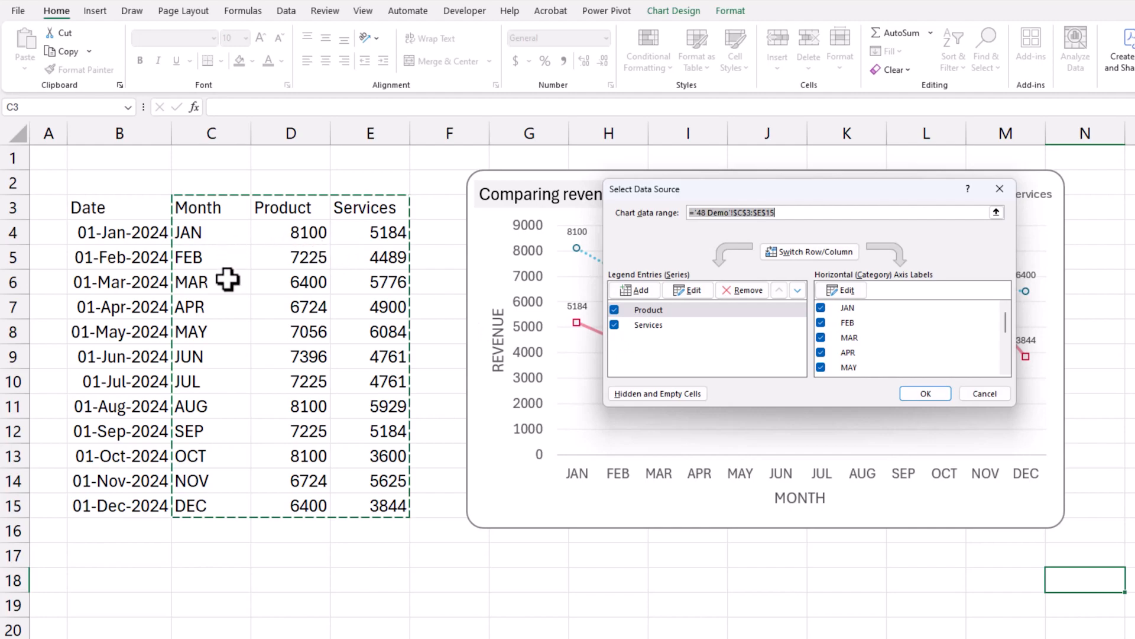
{"action": "left_click", "coordinate": [843, 292]}
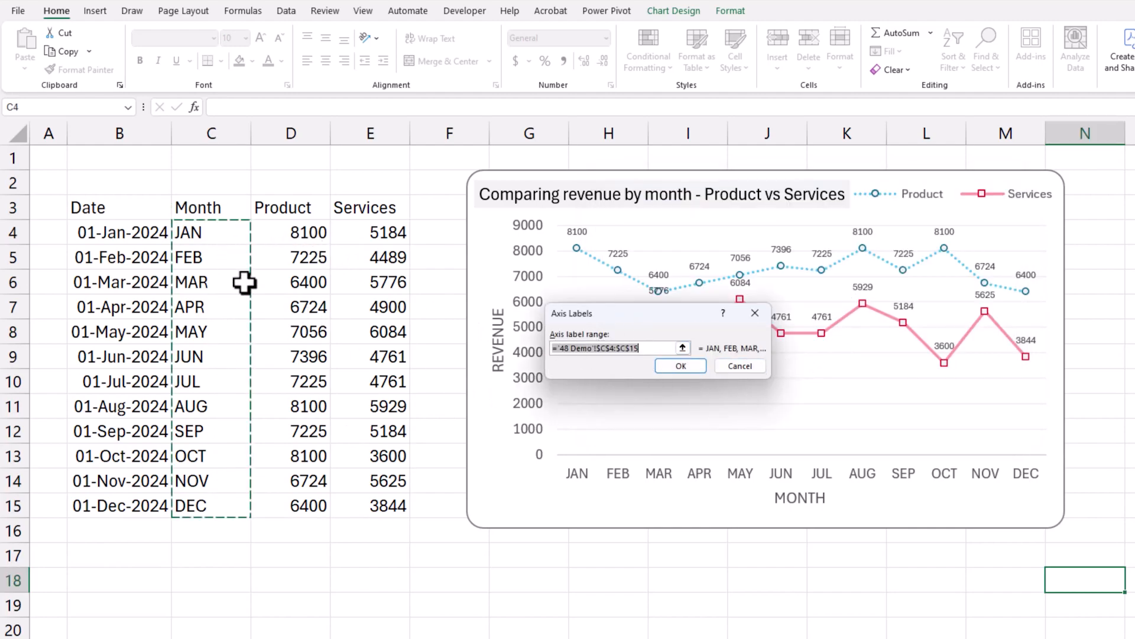
{"action": "left_click_drag", "start_coordinate": [132, 231], "coordinate": [143, 501]}
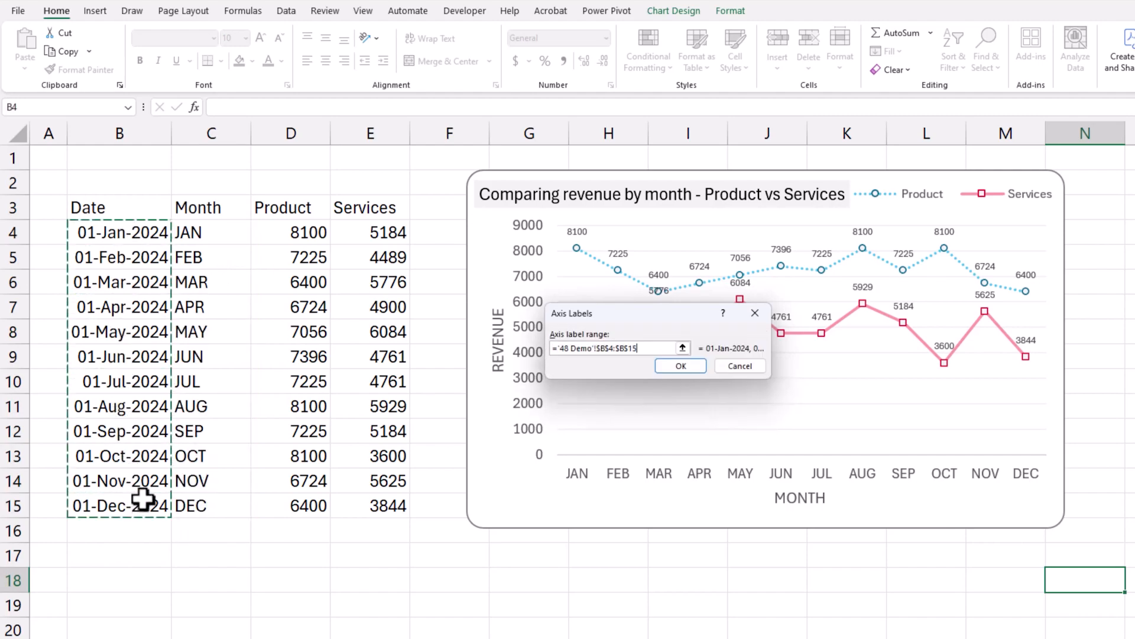
{"action": "left_click", "coordinate": [698, 363]}
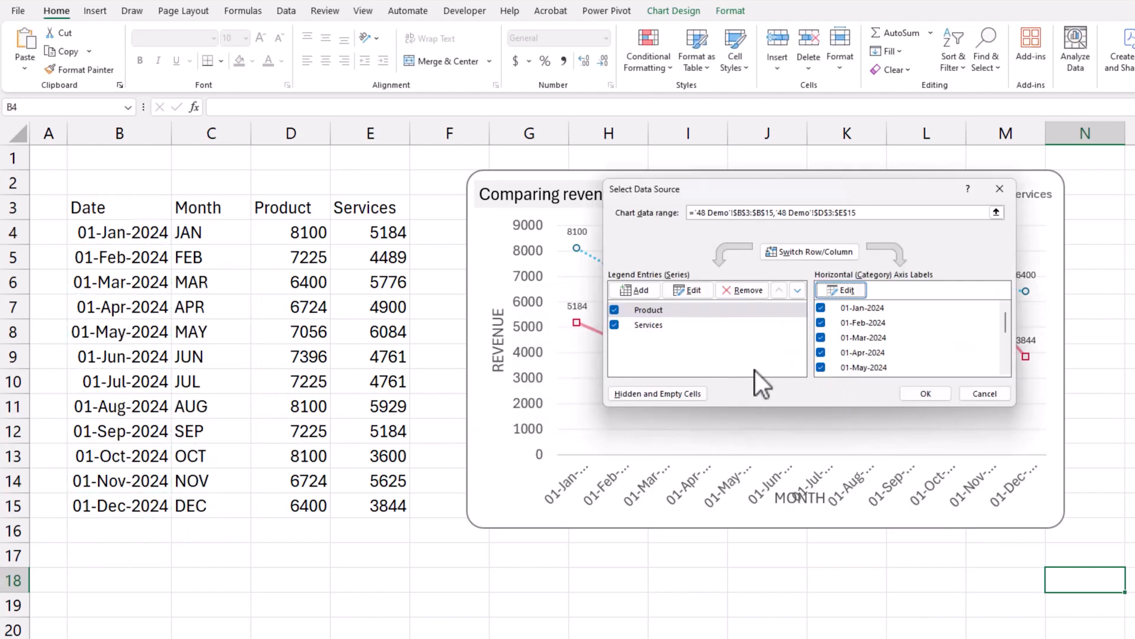
{"action": "left_click", "coordinate": [663, 324]}
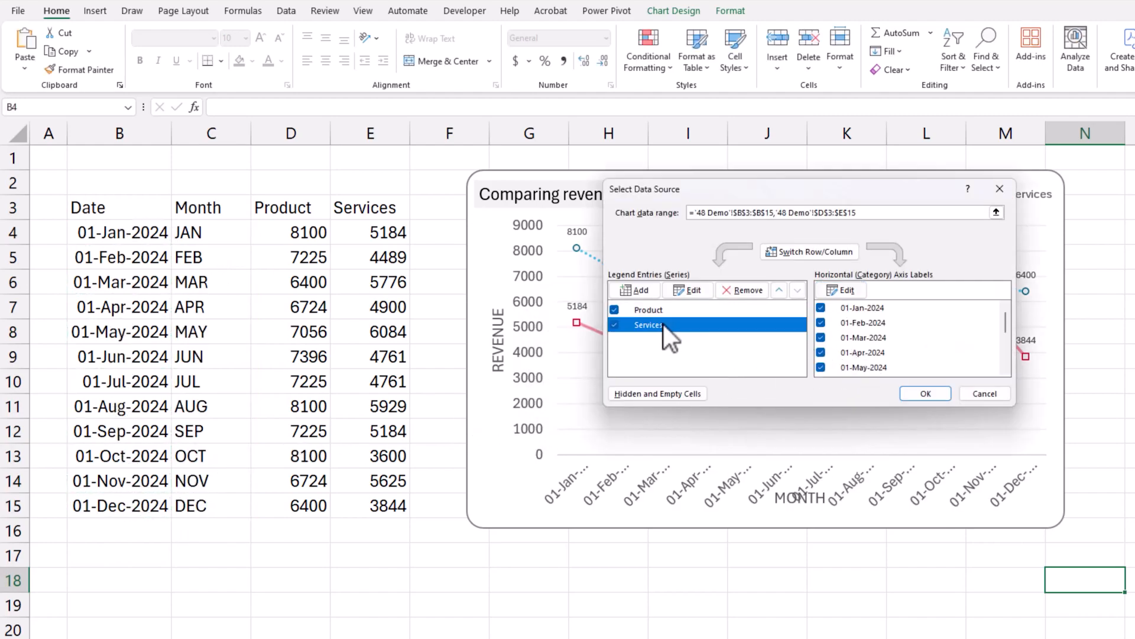
{"action": "left_click", "coordinate": [741, 311]}
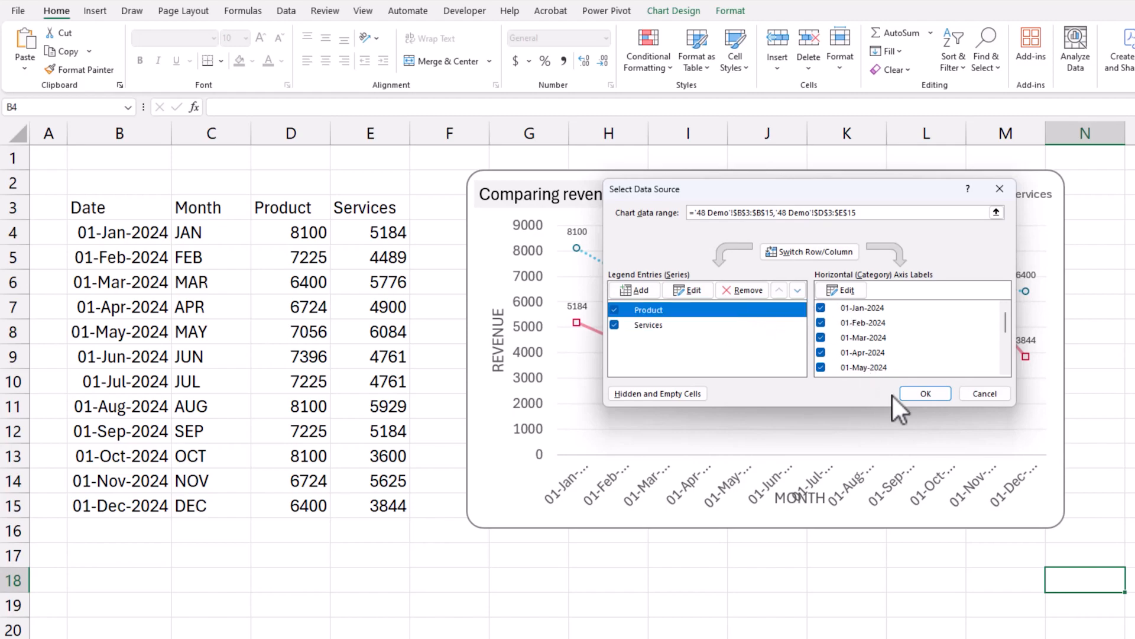
{"action": "left_click", "coordinate": [913, 393]}
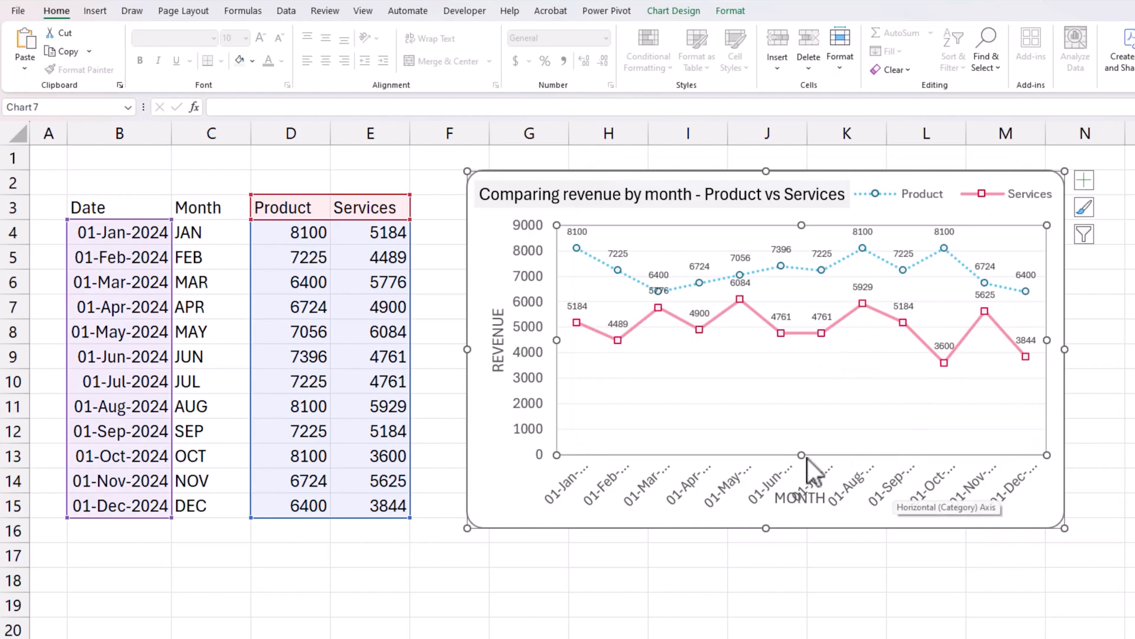
Open the horizontal date axis's formatting options and examine its axis type, bounds and units
{"action": "right_click", "coordinate": [598, 478]}
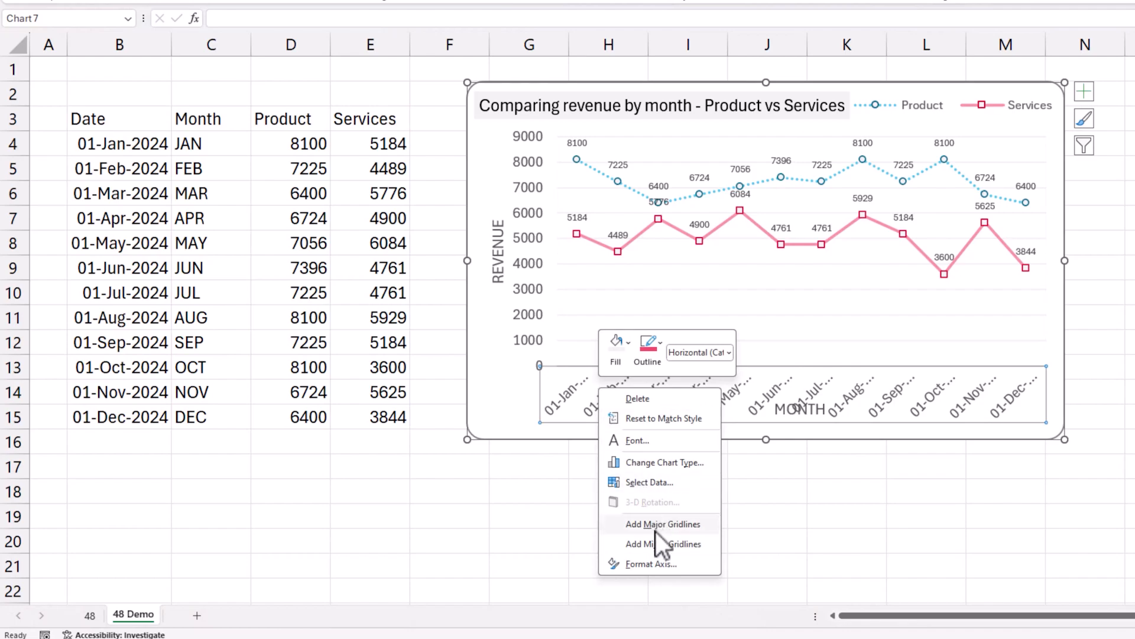
{"action": "left_click", "coordinate": [657, 563]}
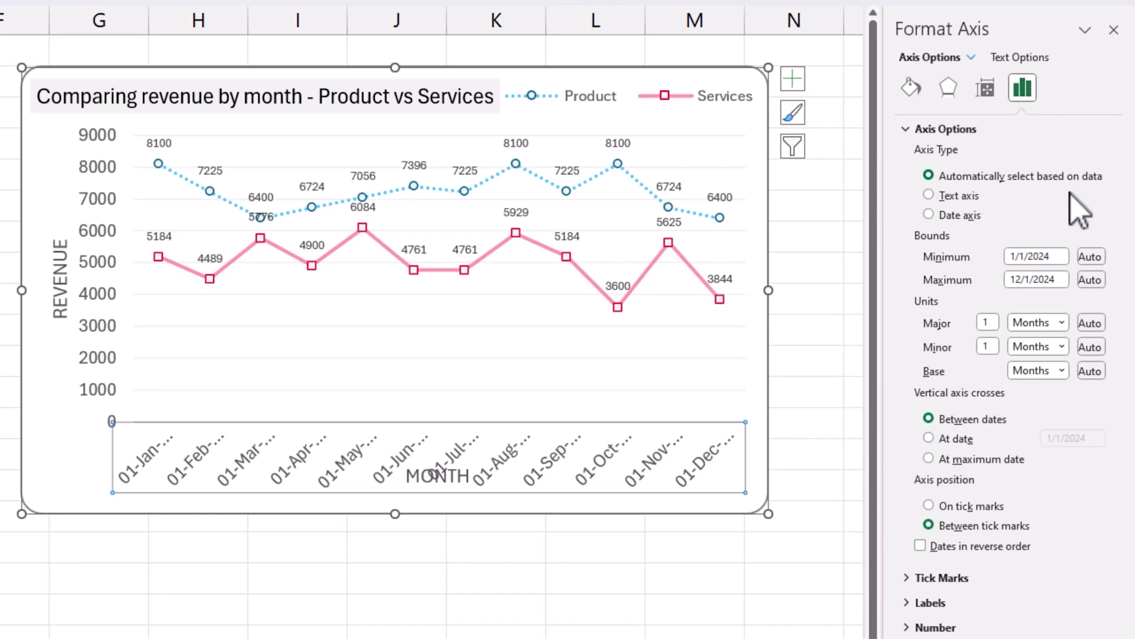
{"action": "left_click", "coordinate": [1040, 259]}
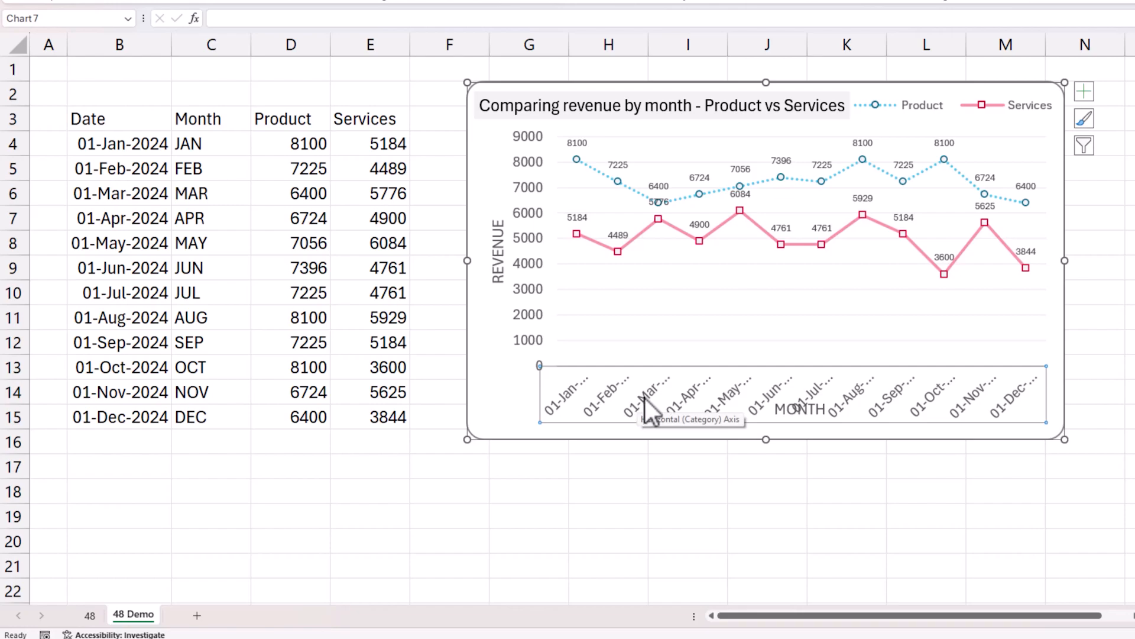
Compare the month text in C4:C15 with the date values in B4:B15 of the source table
{"action": "left_click", "coordinate": [128, 170]}
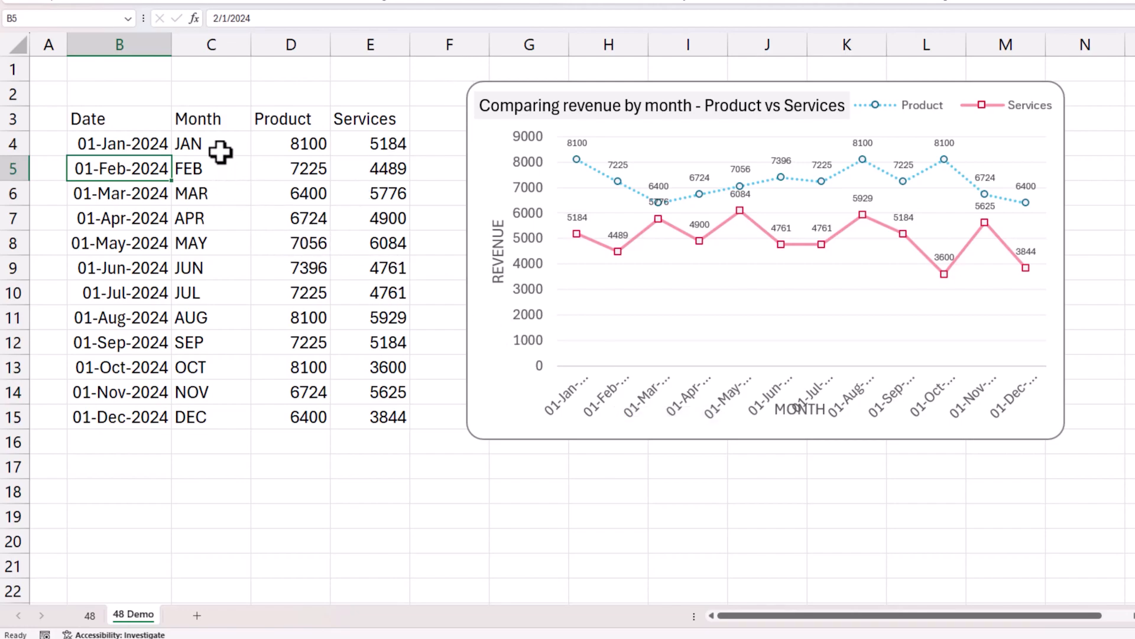
{"action": "left_click_drag", "start_coordinate": [203, 142], "coordinate": [229, 405]}
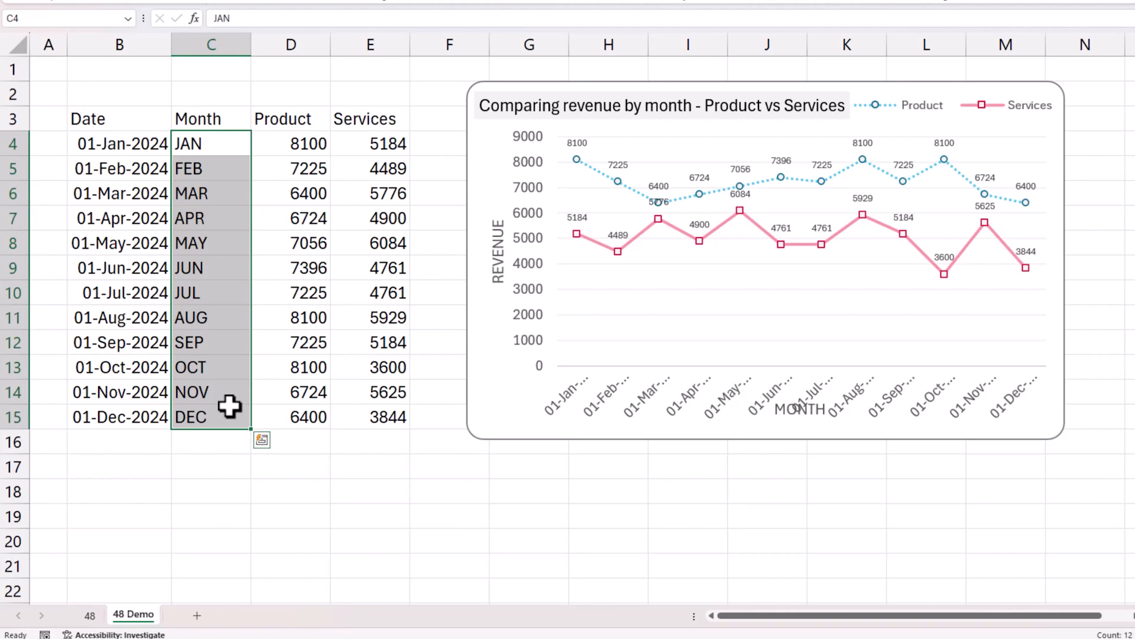
{"action": "left_click", "coordinate": [235, 178]}
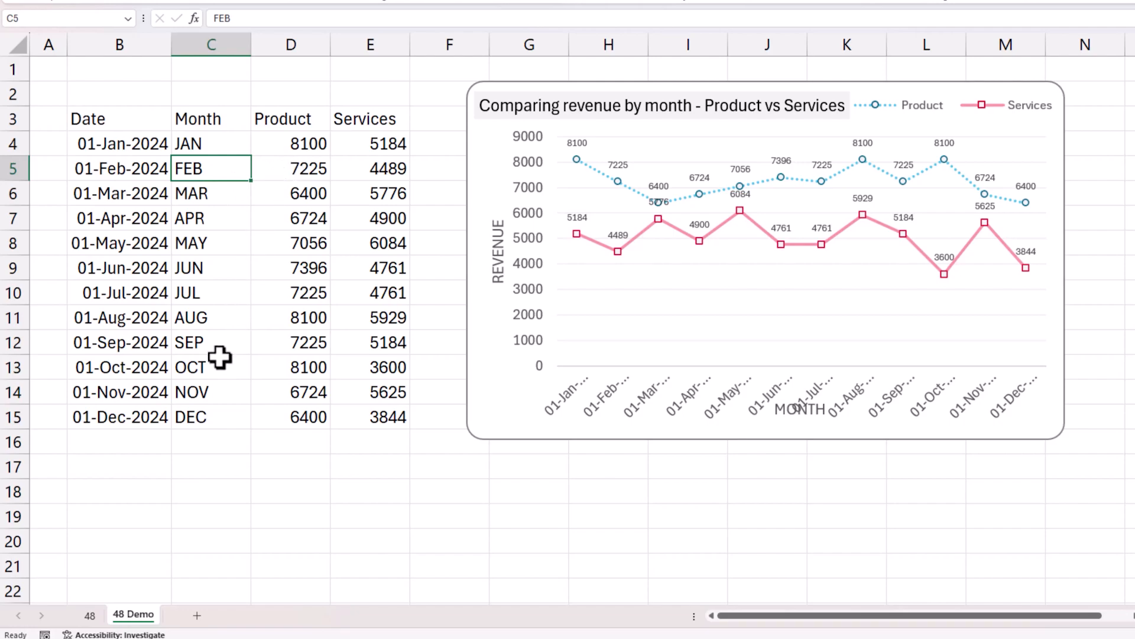
{"action": "left_click_drag", "start_coordinate": [91, 144], "coordinate": [132, 416]}
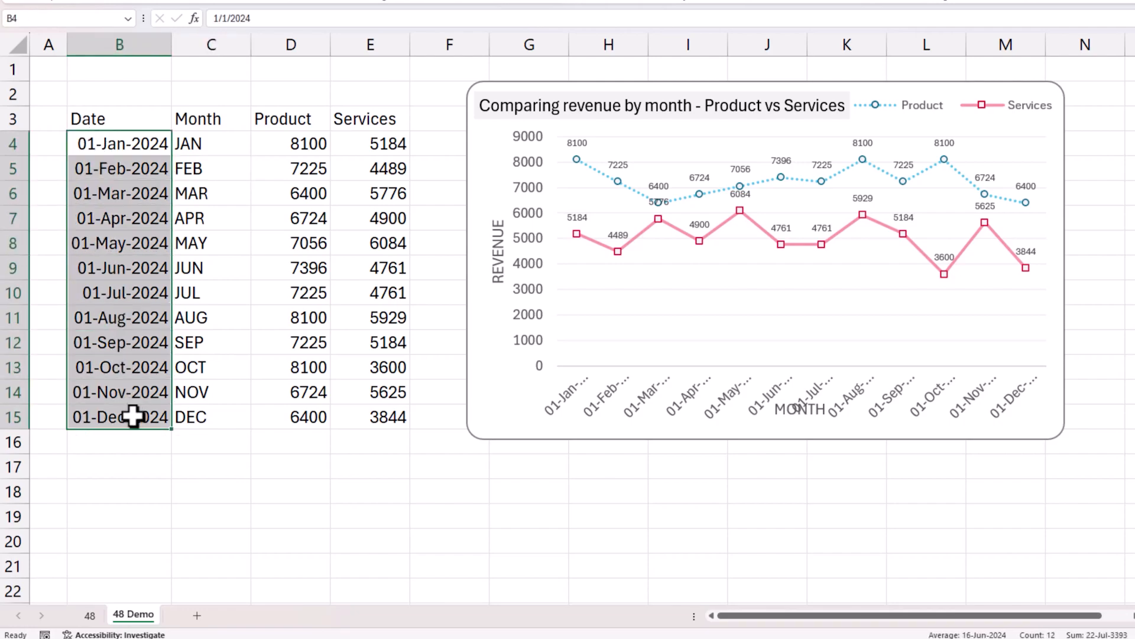
Apply the custom number format code mmm to the horizontal axis so its labels show abbreviated month names
{"action": "right_click", "coordinate": [618, 408]}
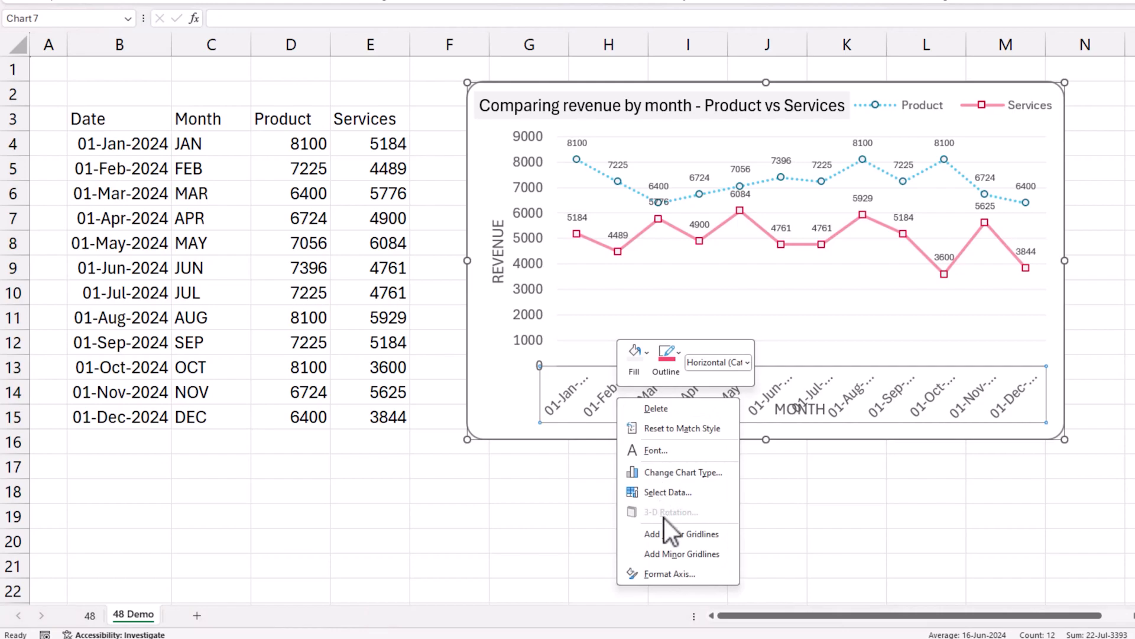
{"action": "left_click", "coordinate": [675, 572]}
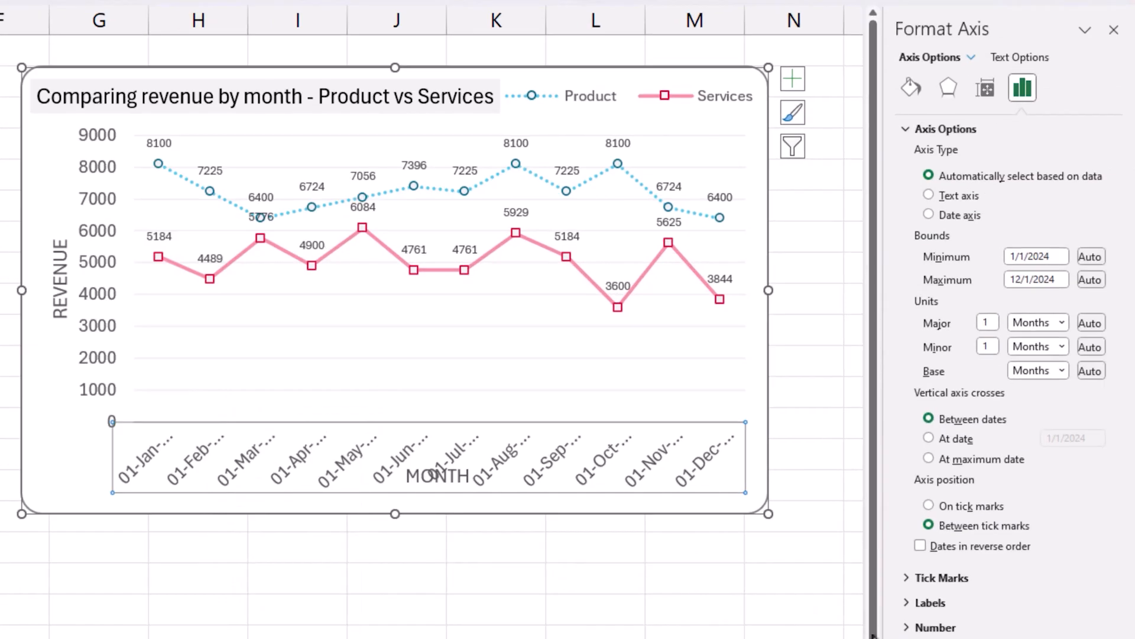
{"action": "left_click", "coordinate": [918, 622]}
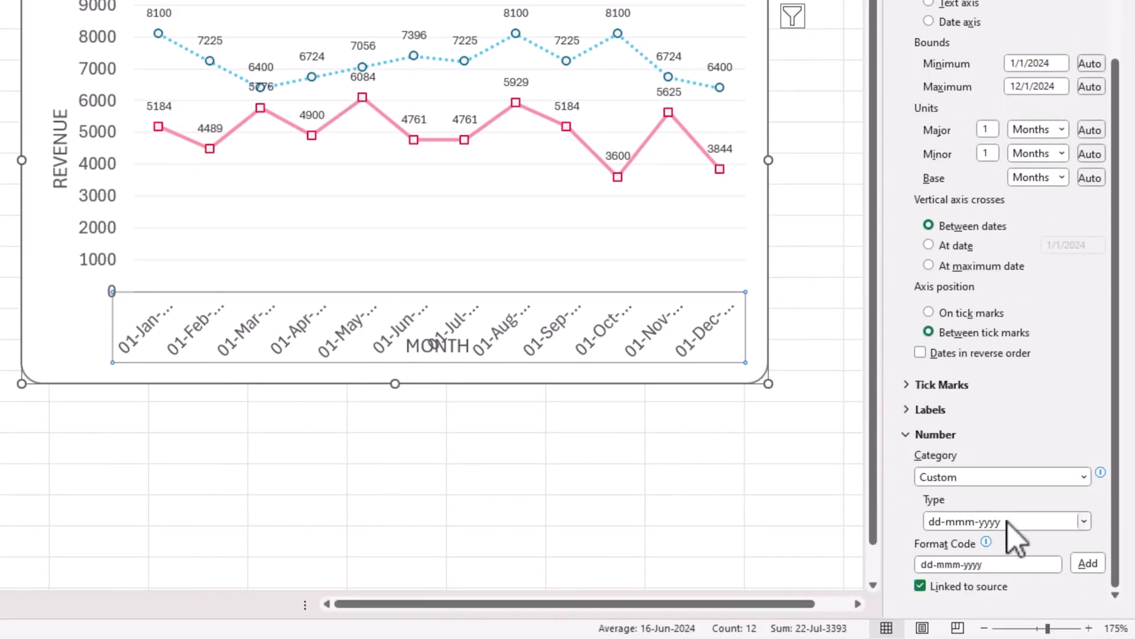
{"action": "left_click_drag", "start_coordinate": [996, 568], "coordinate": [919, 577]}
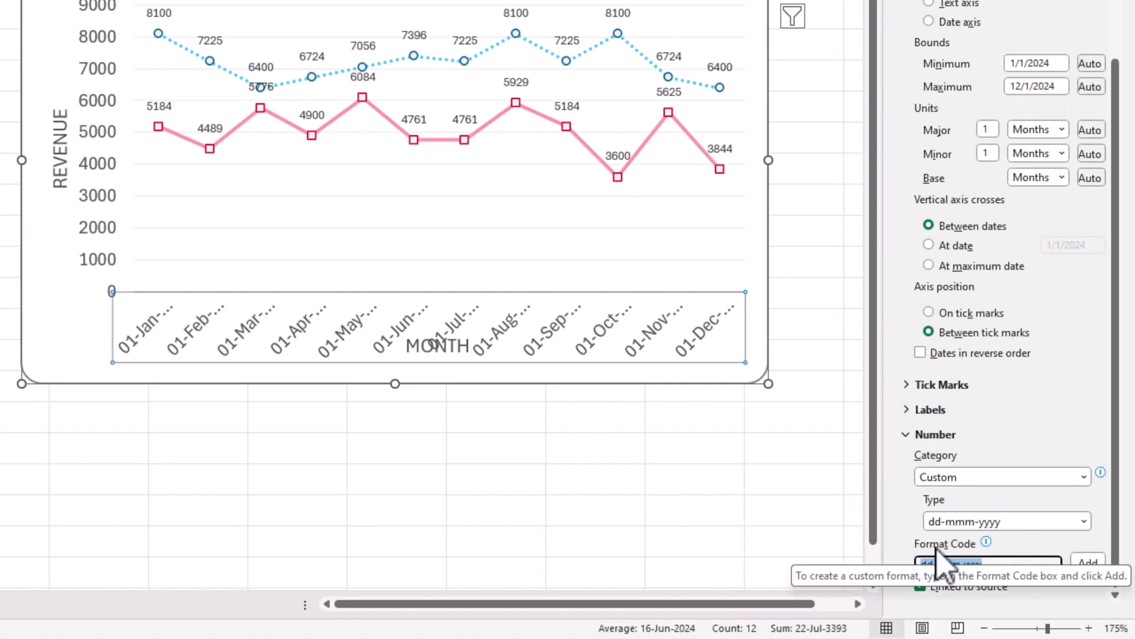
{"action": "type", "text": "mmm"}
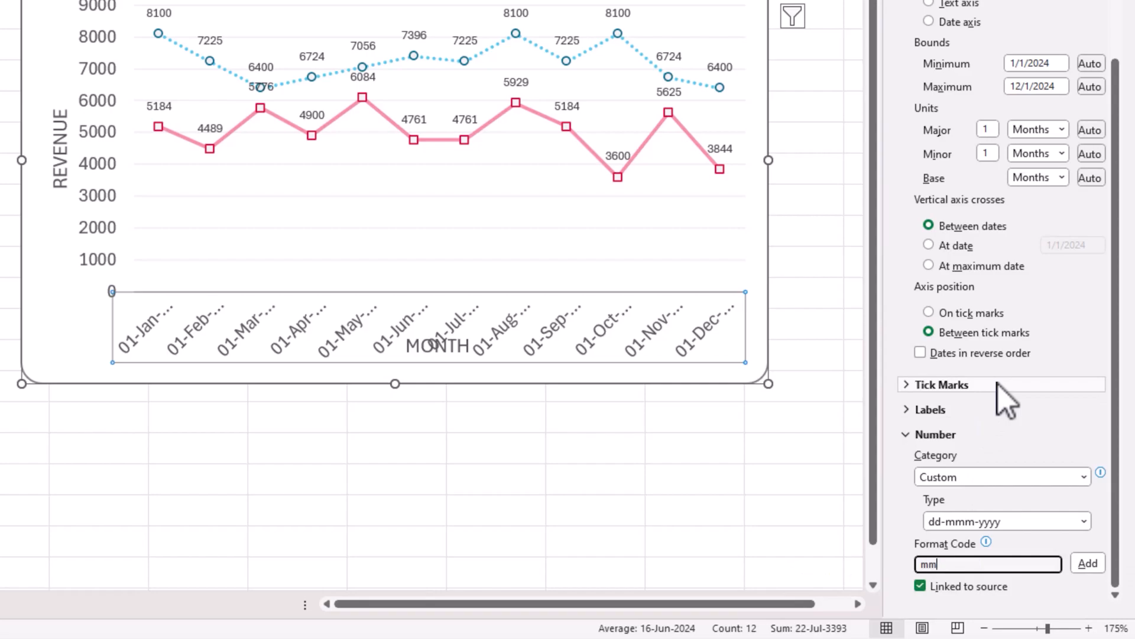
{"action": "left_click", "coordinate": [1079, 564]}
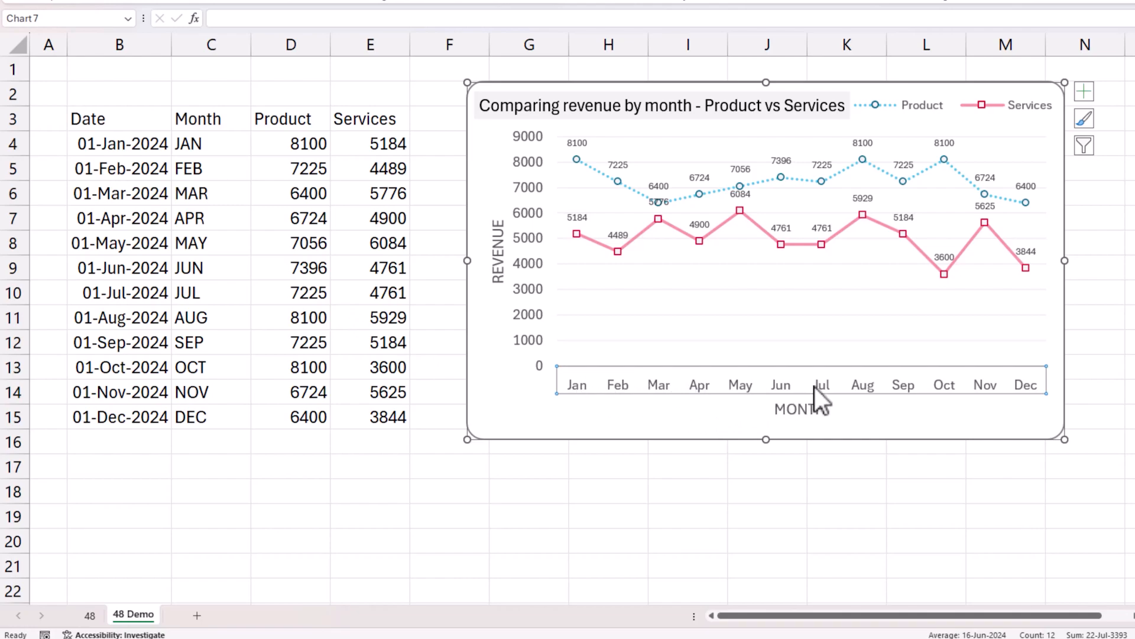
Extend the plot area slightly downward so the month labels sit closer to the MONTH axis title
{"action": "left_click", "coordinate": [812, 362]}
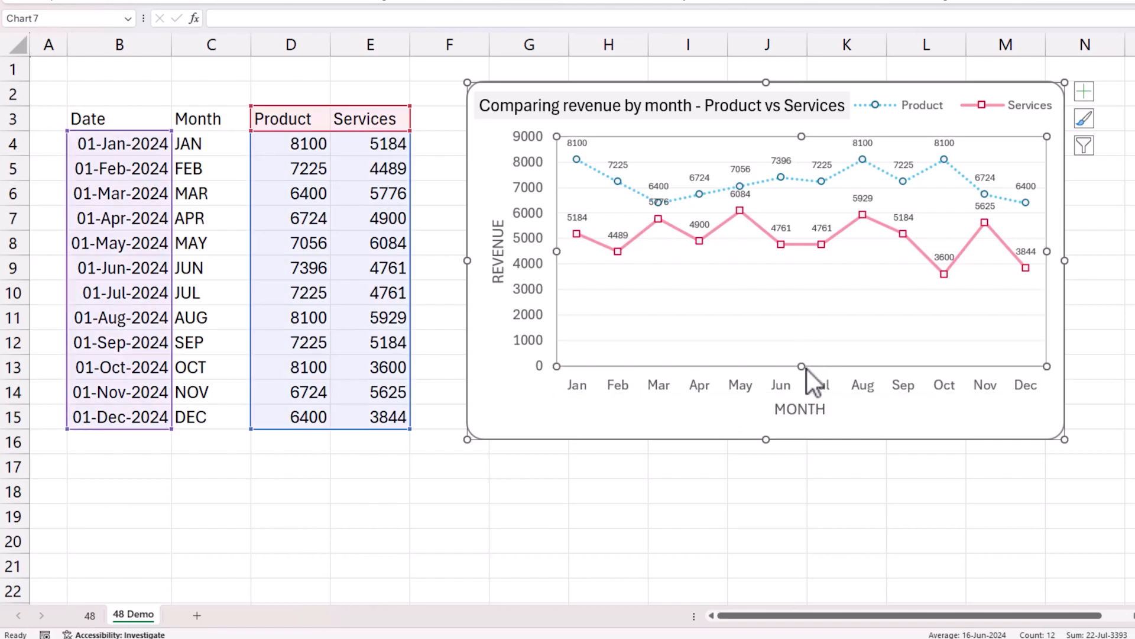
{"action": "left_click_drag", "start_coordinate": [806, 377], "coordinate": [810, 408]}
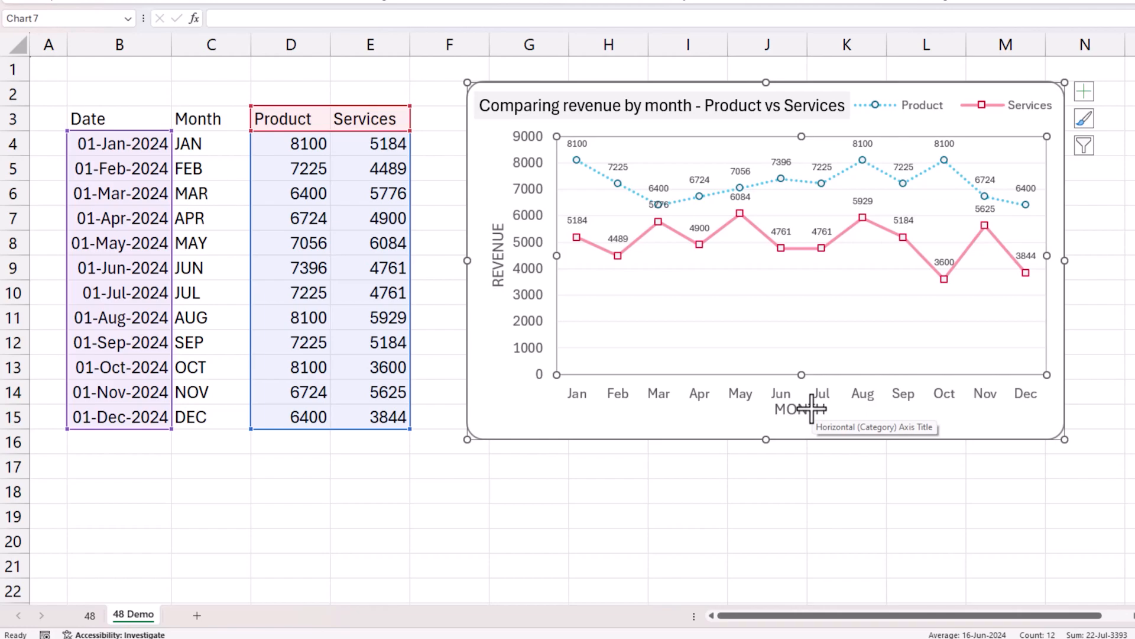
Open the formatting options of the horizontal month axis
{"action": "right_click", "coordinate": [718, 399]}
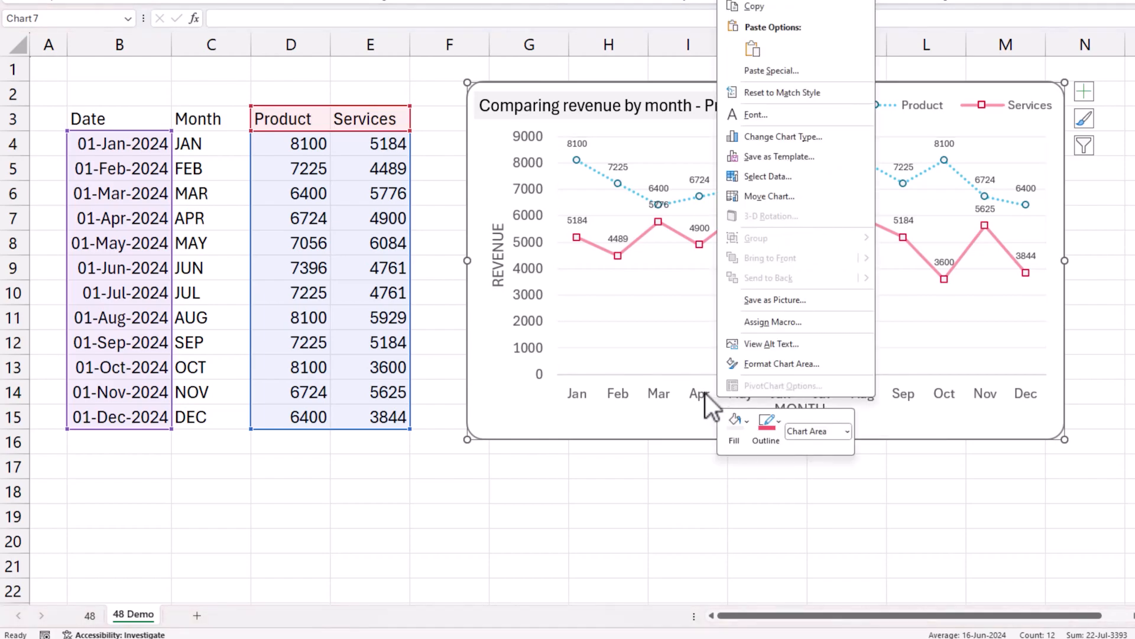
{"action": "right_click", "coordinate": [707, 393]}
{"action": "left_click", "coordinate": [757, 589]}
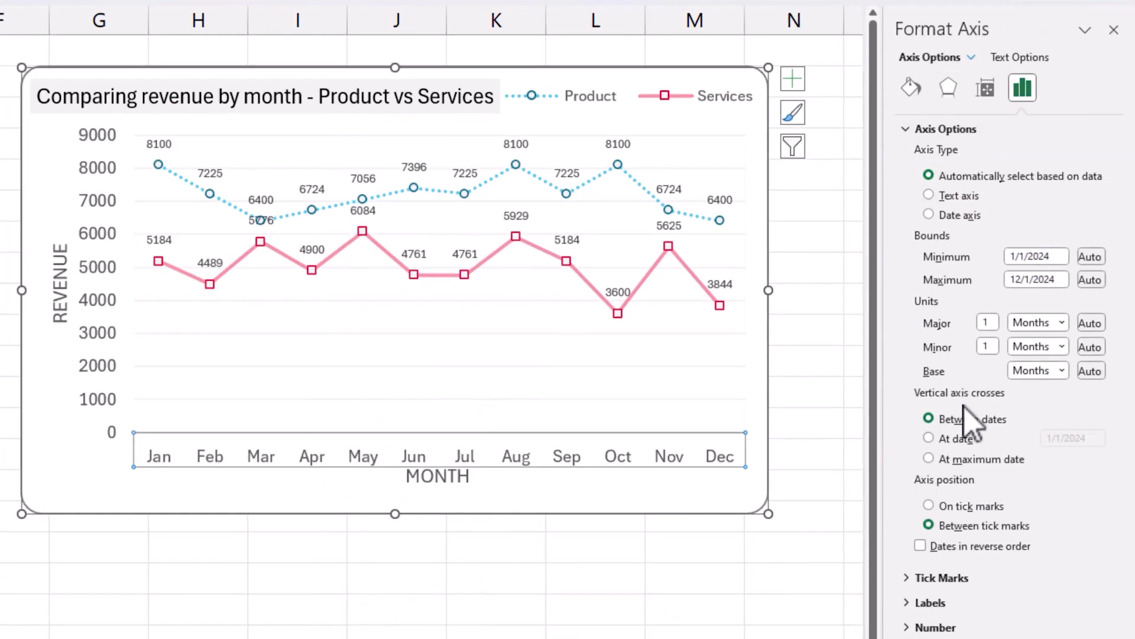